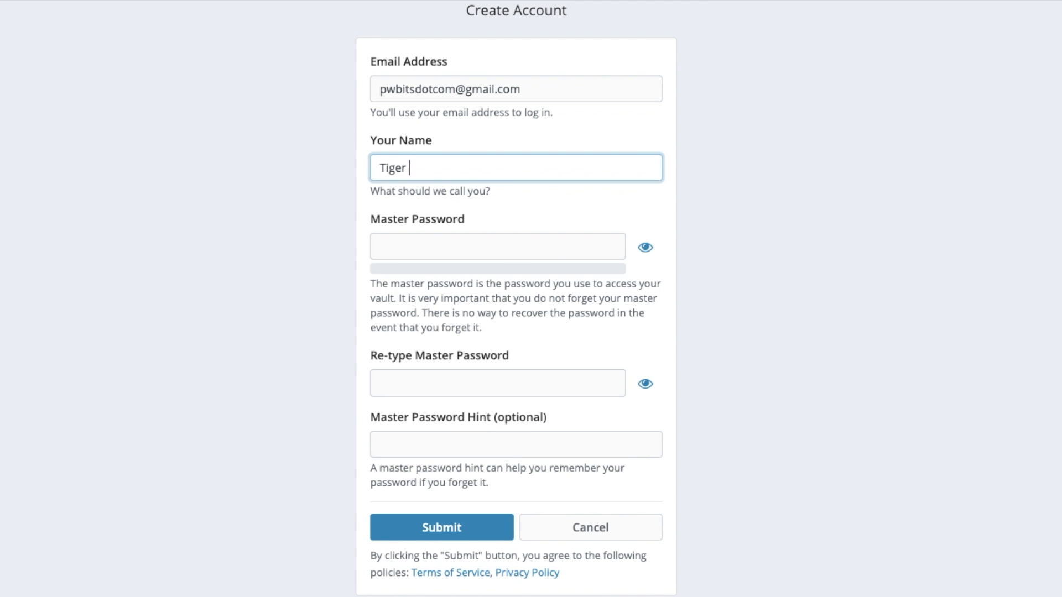
# - Enter a display name and copy the master password line from the TextEdit notes
pyautogui.write('Bob')
pyautogui.click(287, 171)
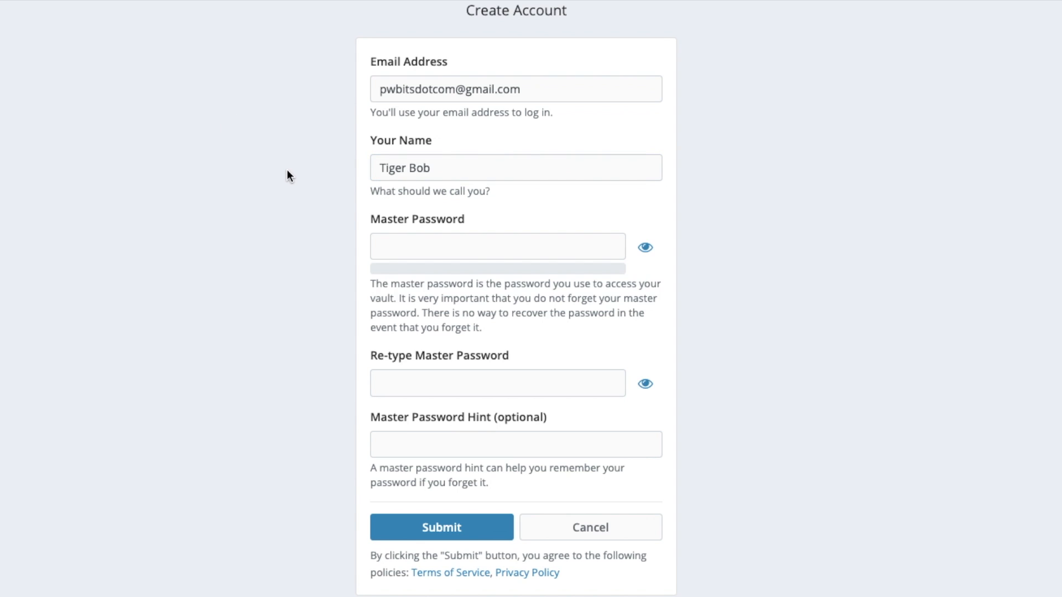
pyautogui.hotkey('alt', 'Tab')
pyautogui.moveTo(454, 275); pyautogui.dragTo(90, 264)
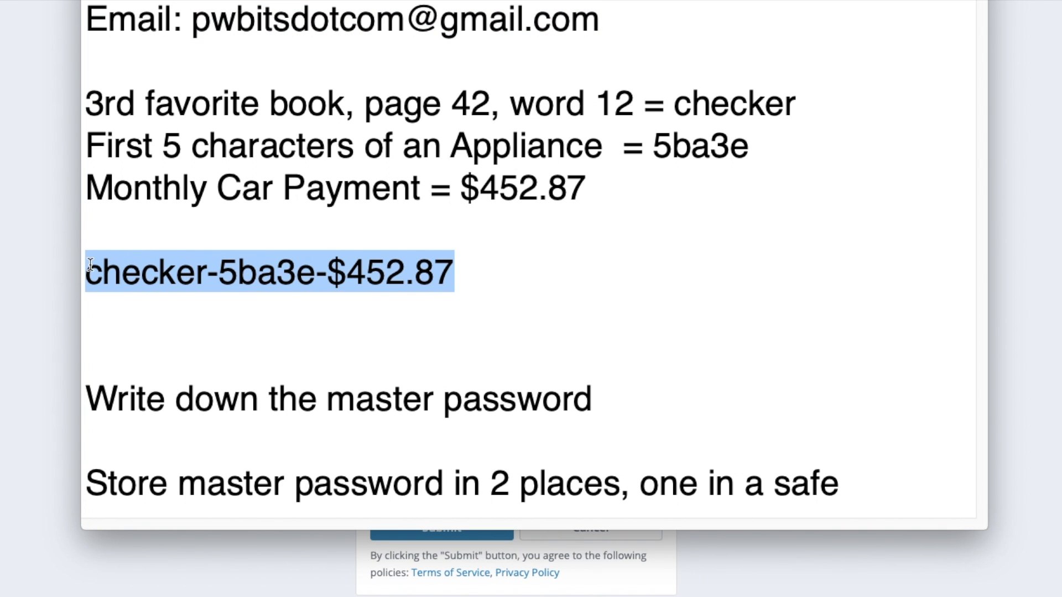
pyautogui.click(57, 277)
# - Paste the master password into both Master Password and Re-type Master Password, rated Strong
pyautogui.click(376, 246)
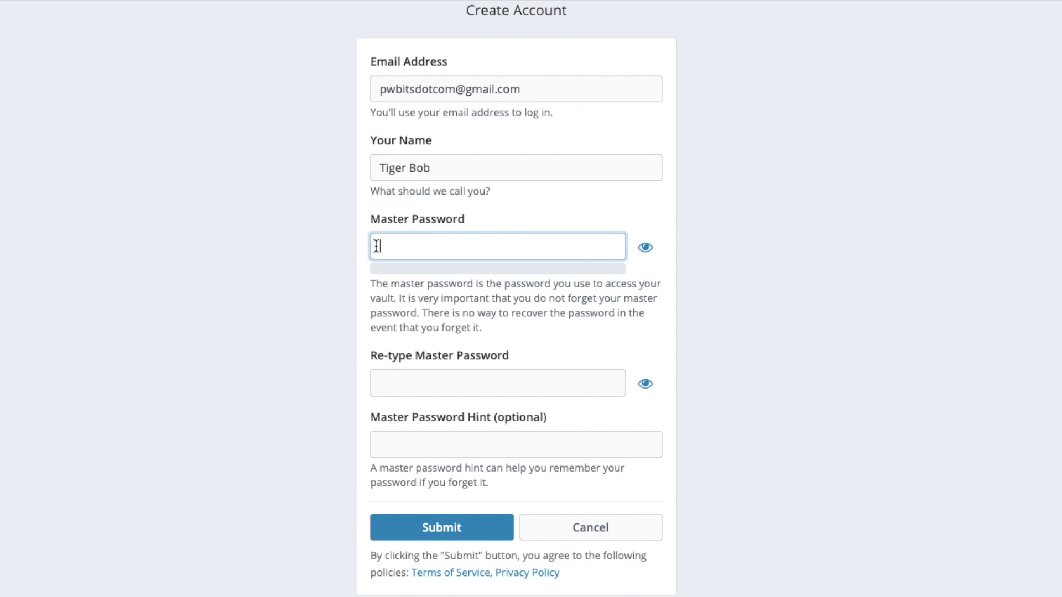
pyautogui.hotkey('ctrl', 'v')
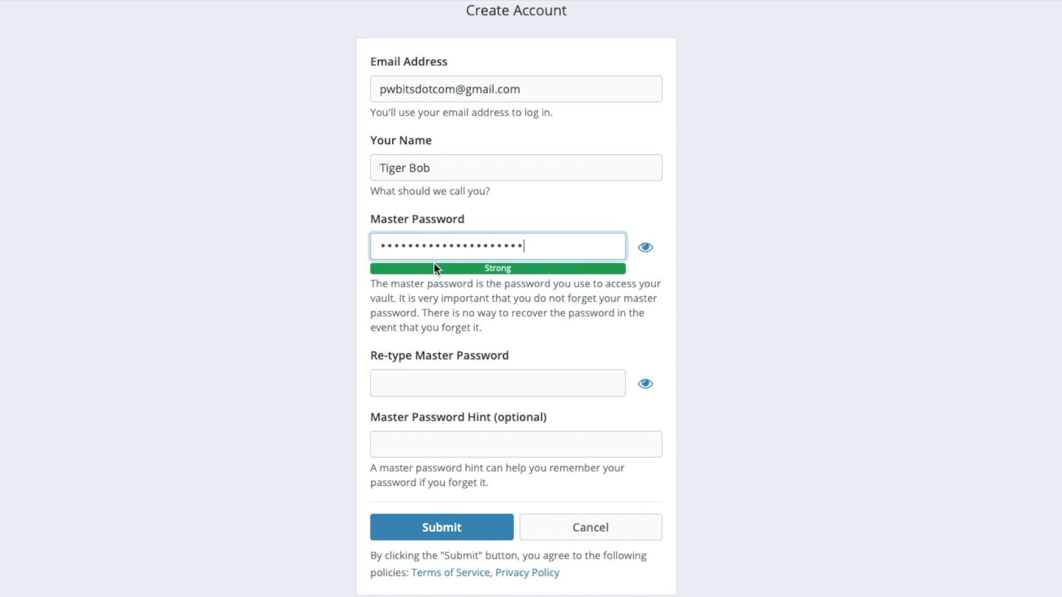
pyautogui.click(410, 384)
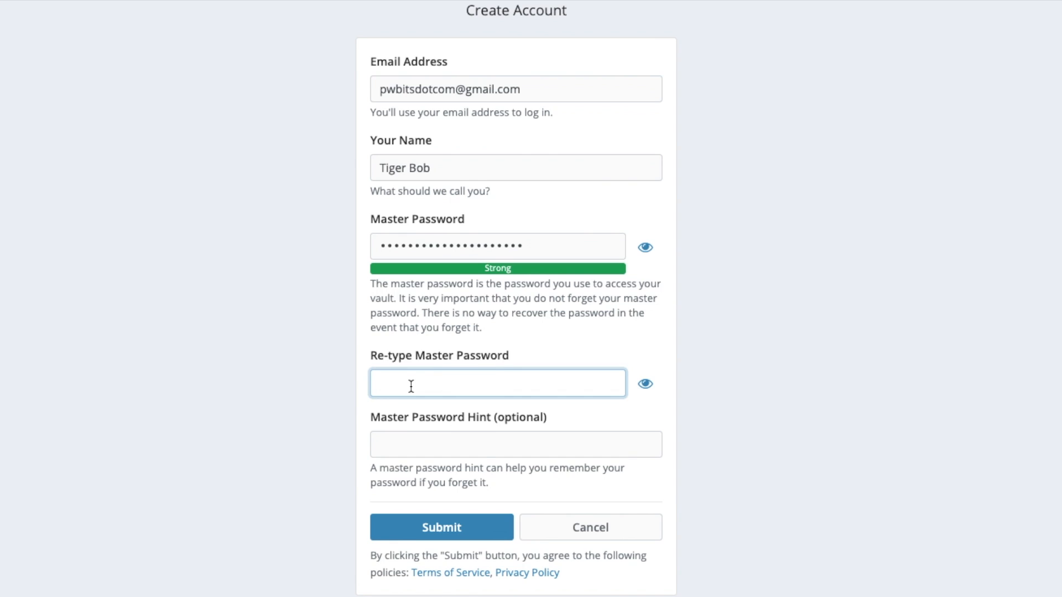
pyautogui.hotkey('ctrl', 'v')
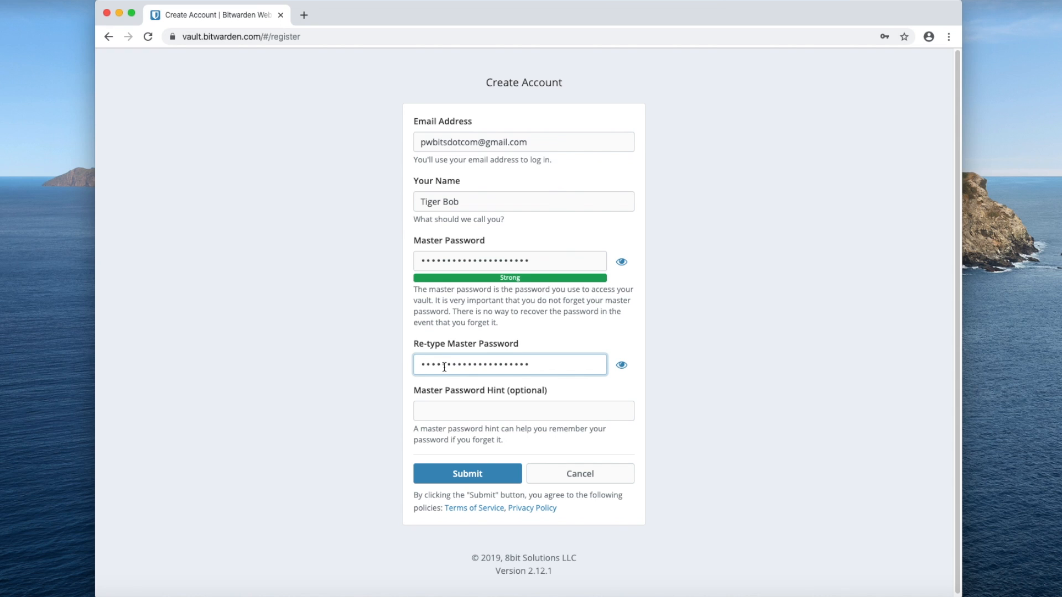
pyautogui.press('super+Tab')
pyautogui.click(320, 225)
# - Highlight the favorite book, appliance characters and monthly car payment lines in the notes
pyautogui.moveTo(202, 156); pyautogui.dragTo(542, 154)
pyautogui.moveTo(199, 185); pyautogui.dragTo(454, 182)
pyautogui.moveTo(199, 217); pyautogui.dragTo(433, 205)
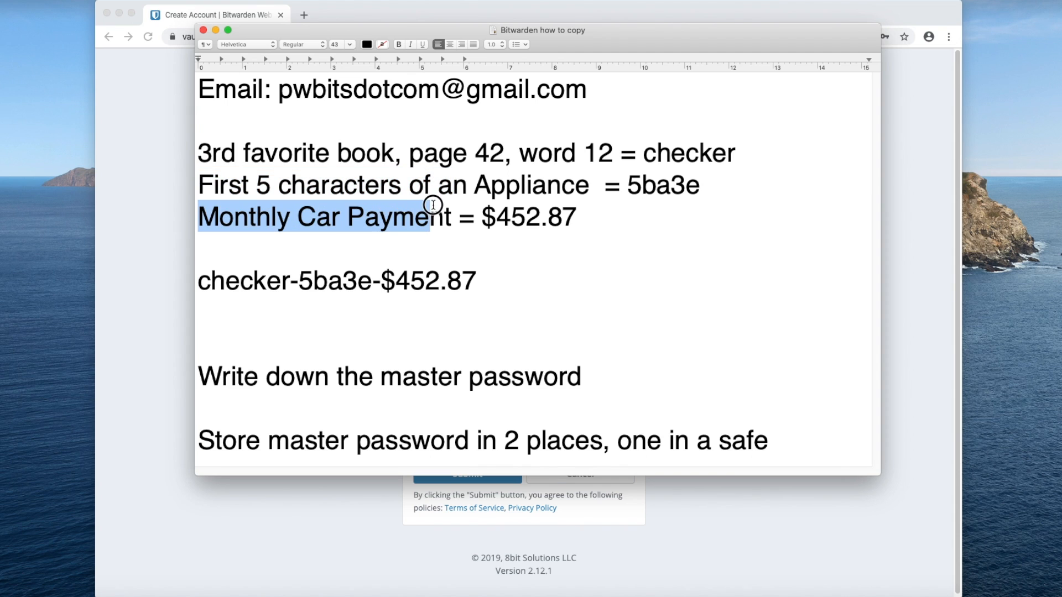
pyautogui.click(268, 176)
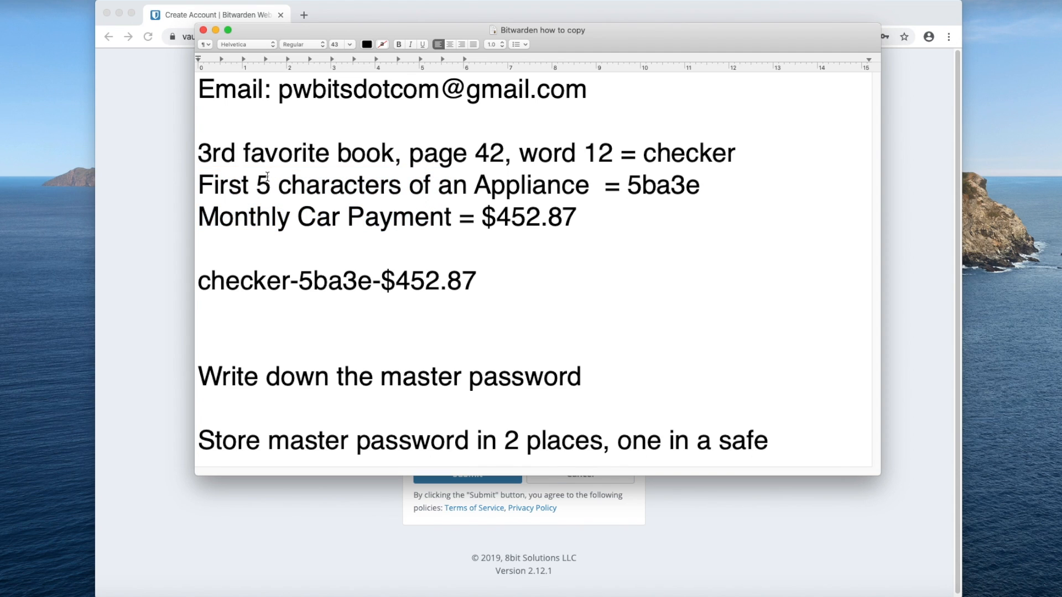
pyautogui.click(299, 281)
pyautogui.press('BackSpace')
pyautogui.click(529, 292)
pyautogui.press('Return')
pyautogui.press('Return')
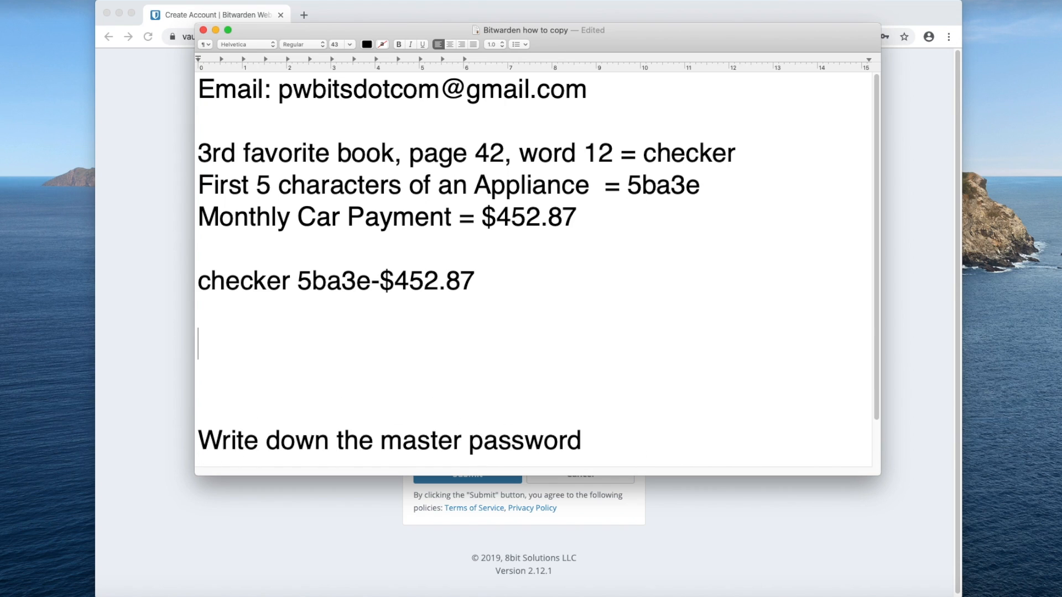
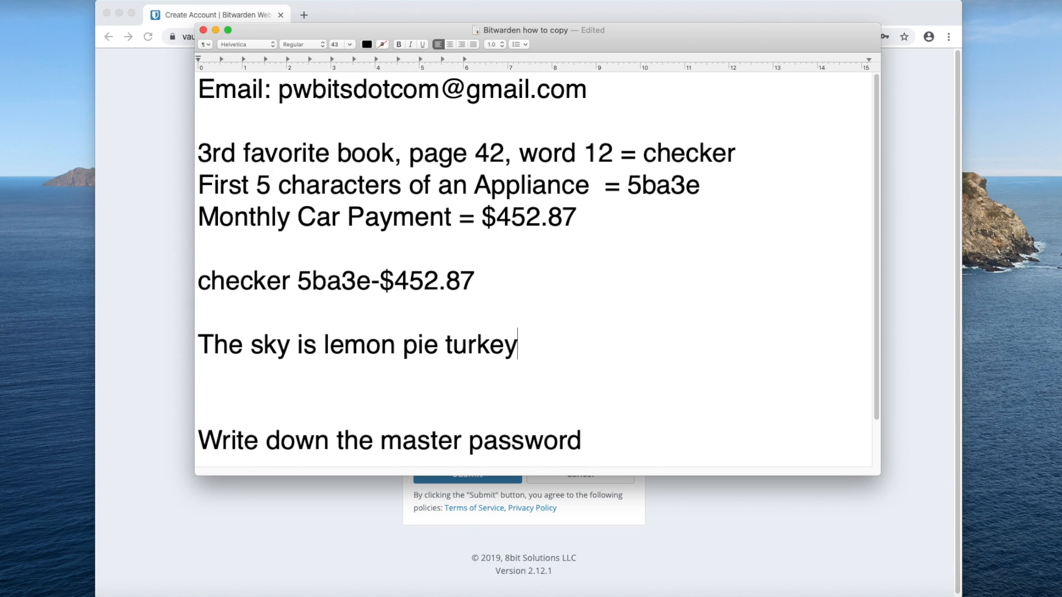
pyautogui.click(130, 301)
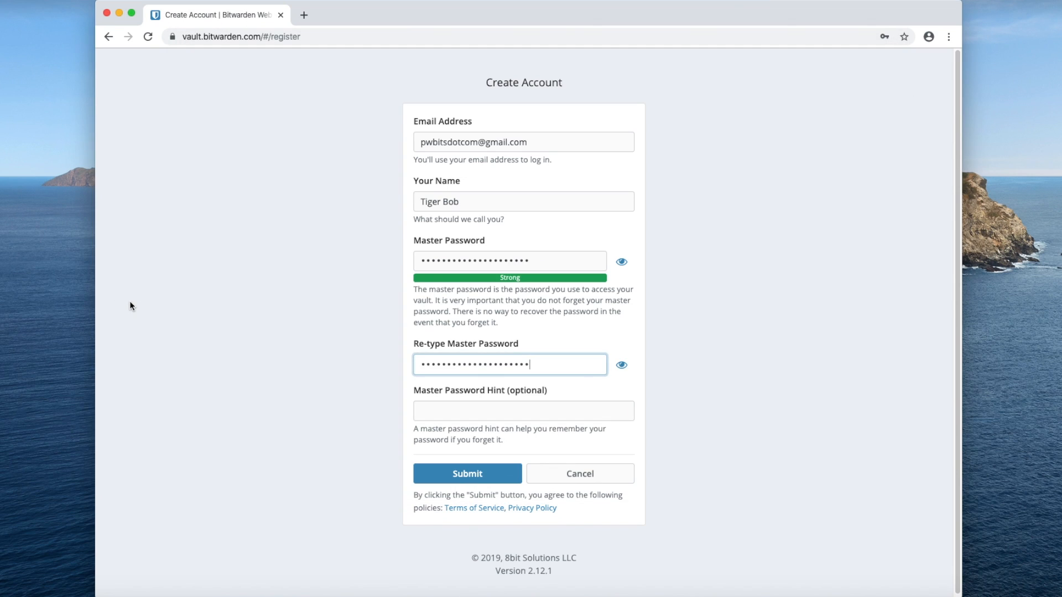
# - Add the hint 'Look in safe', submit the registration, and decline Chrome's save-password offer
pyautogui.click(444, 407)
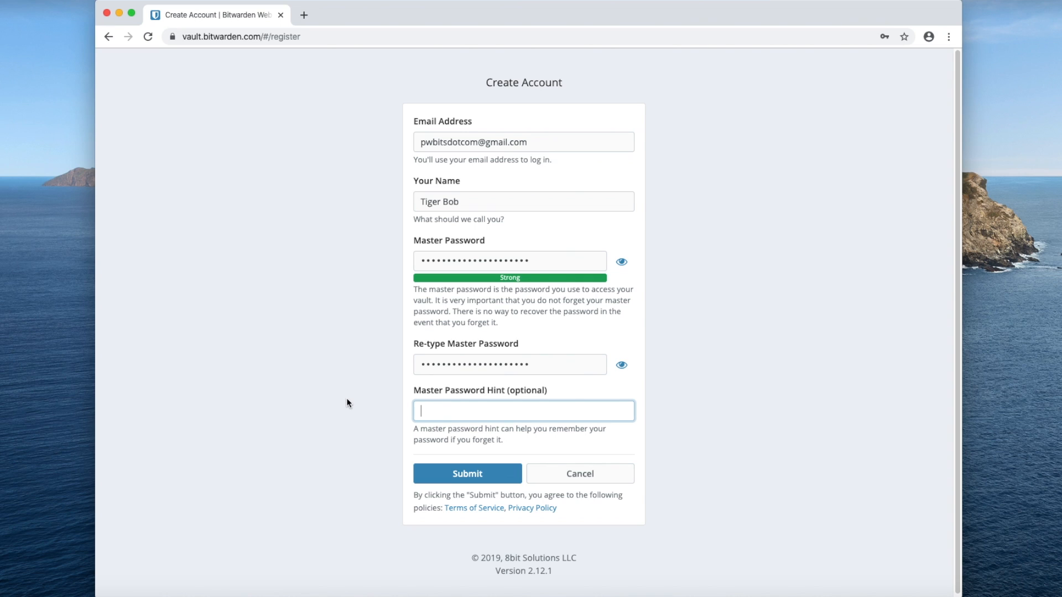
pyautogui.write('Look in safe')
pyautogui.click(331, 415)
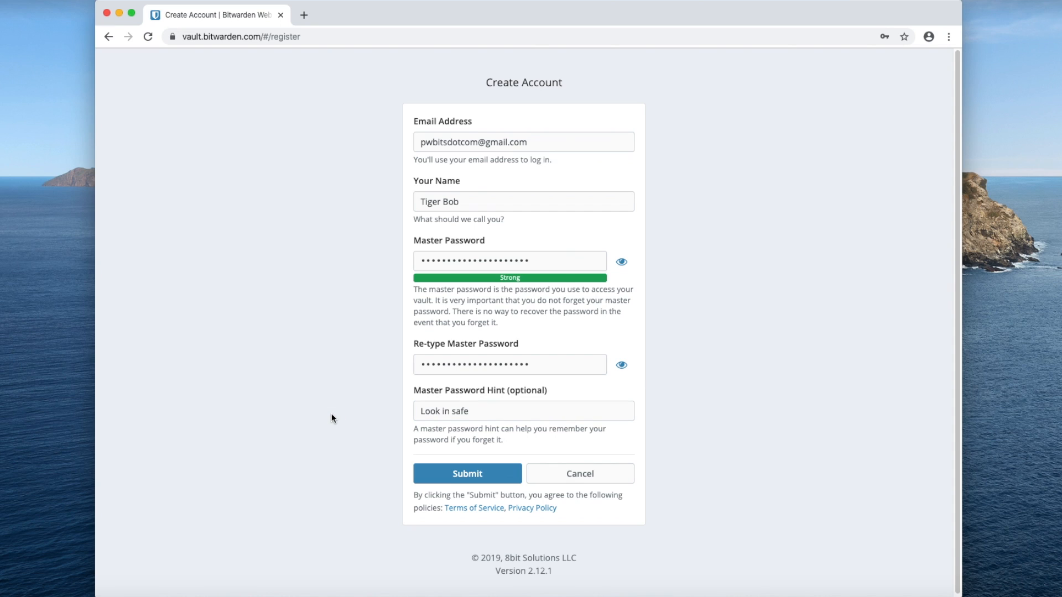
pyautogui.click(441, 477)
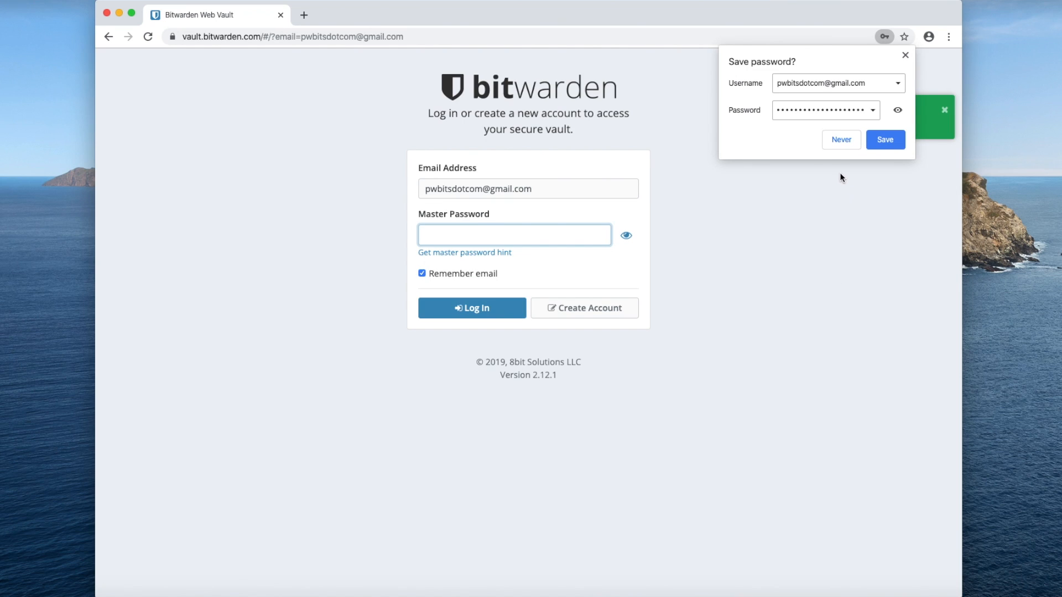
pyautogui.click(841, 140)
pyautogui.click(841, 139)
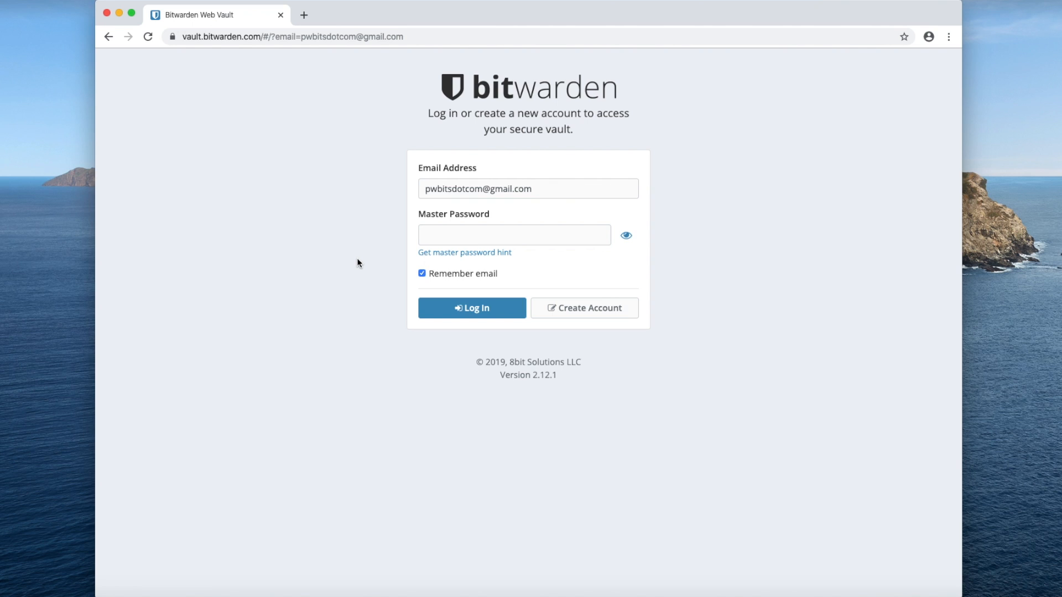
# - Log in to the new vault with the master password copied from the notes
pyautogui.press('super+Tab')
pyautogui.moveTo(477, 280); pyautogui.dragTo(198, 280)
pyautogui.click(157, 290)
pyautogui.click(439, 236)
pyautogui.press('super+v')
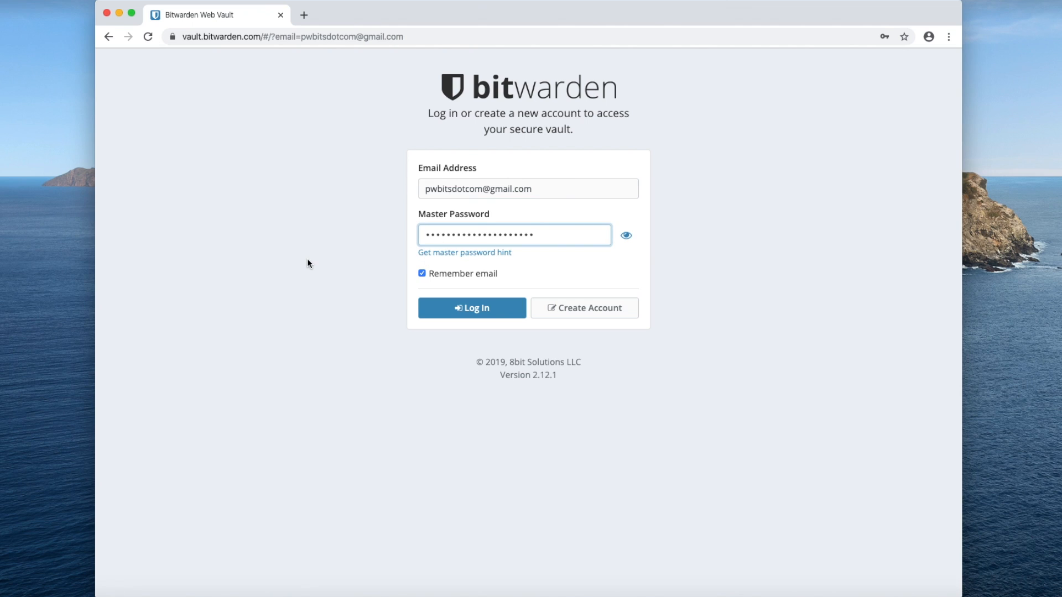
pyautogui.click(464, 314)
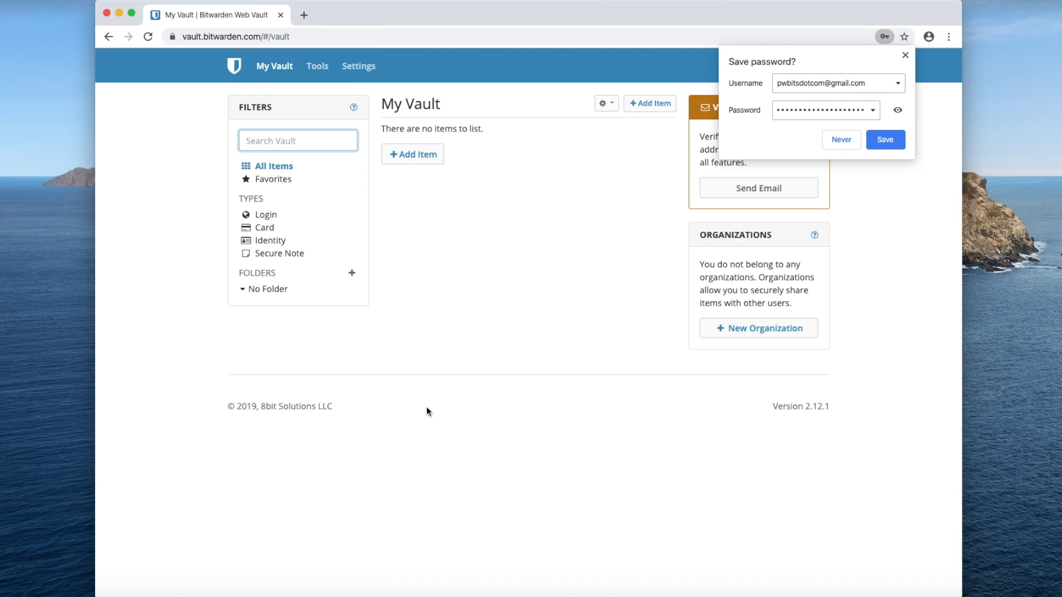
pyautogui.click(834, 140)
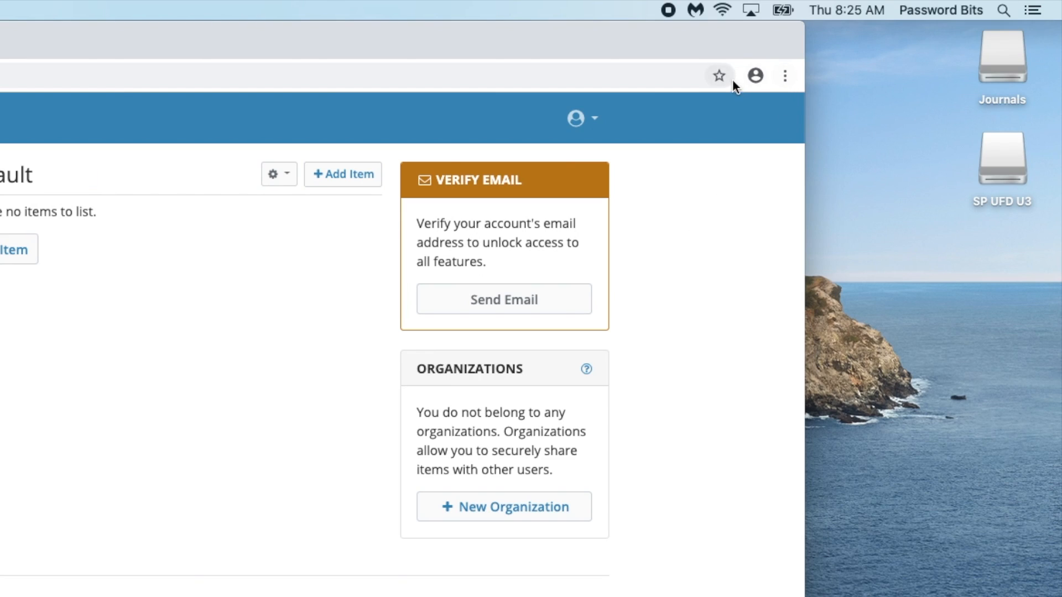
# - Turn off Chrome's Offer to save passwords and Auto Sign-in, then return to the vault
pyautogui.click(756, 76)
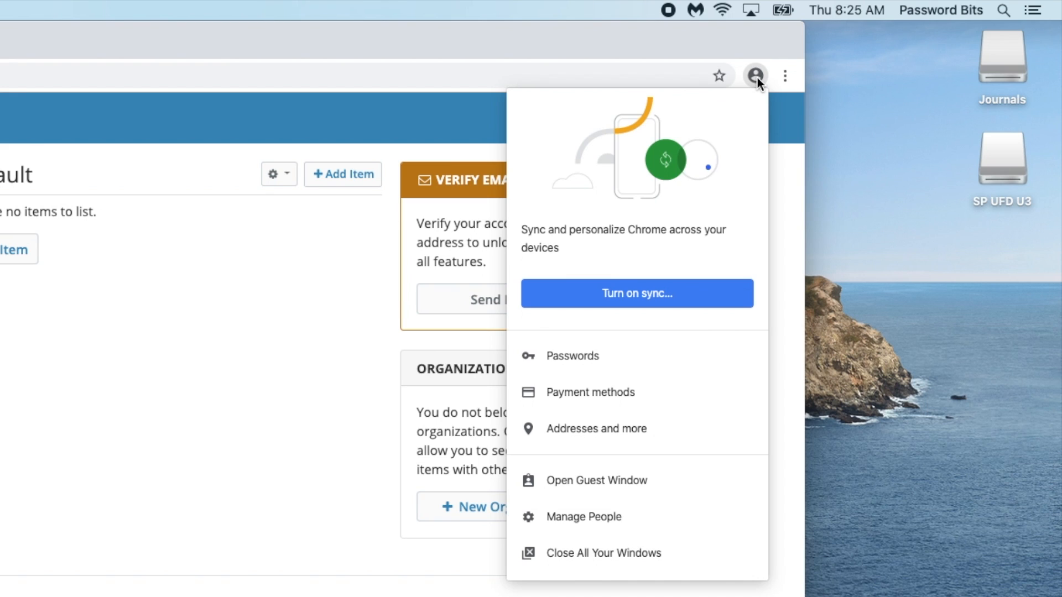
pyautogui.click(556, 357)
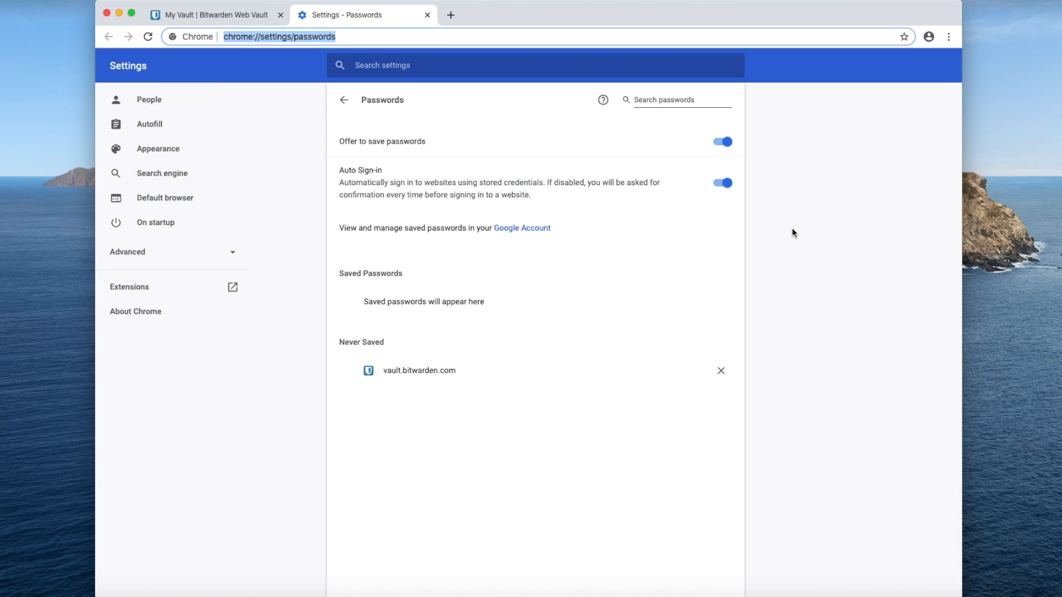
pyautogui.click(722, 141)
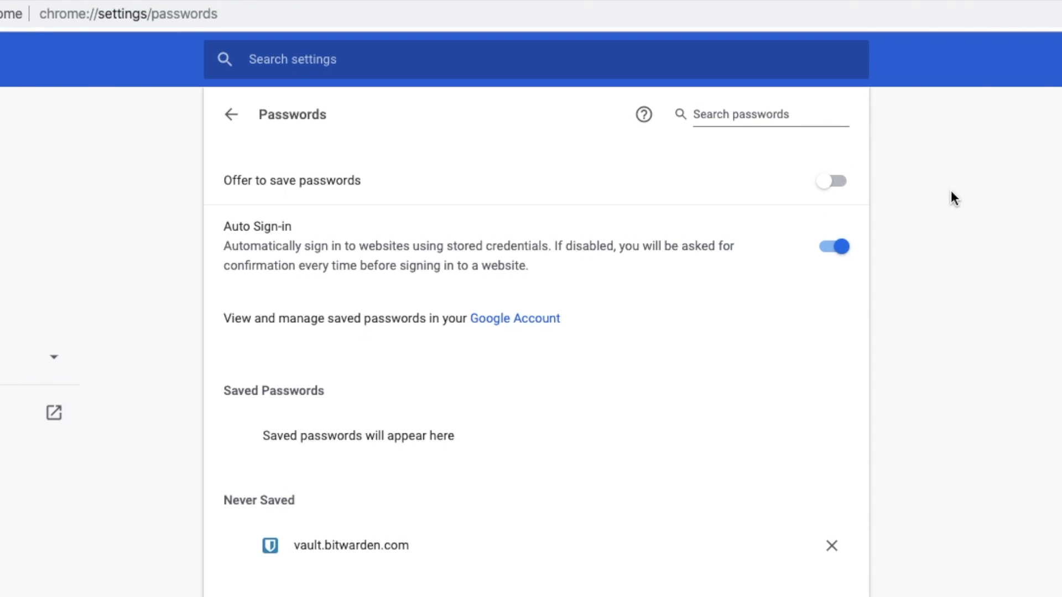
pyautogui.click(840, 247)
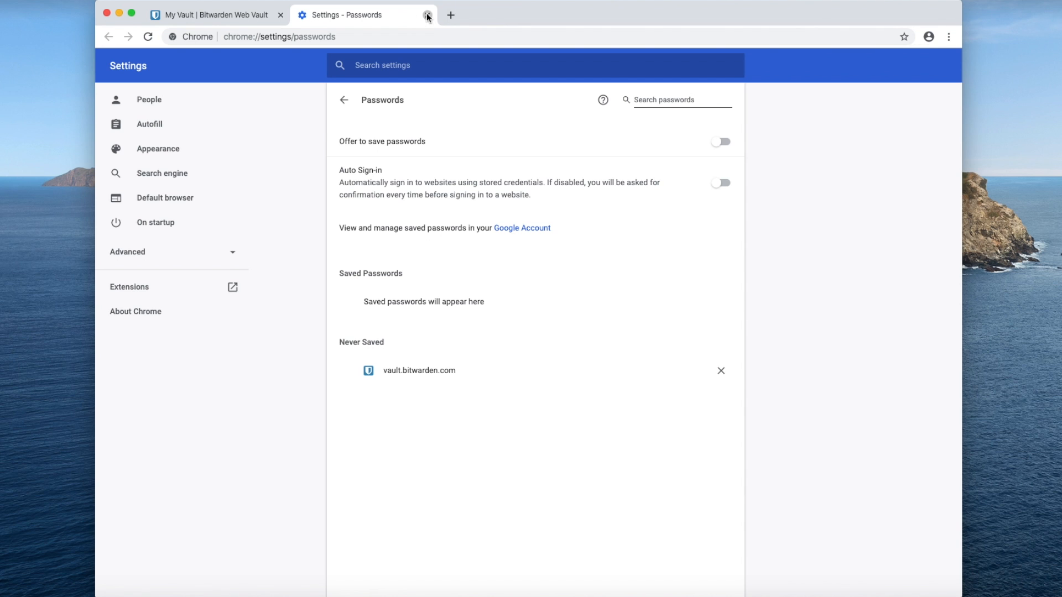
pyautogui.click(427, 15)
pyautogui.click(523, 215)
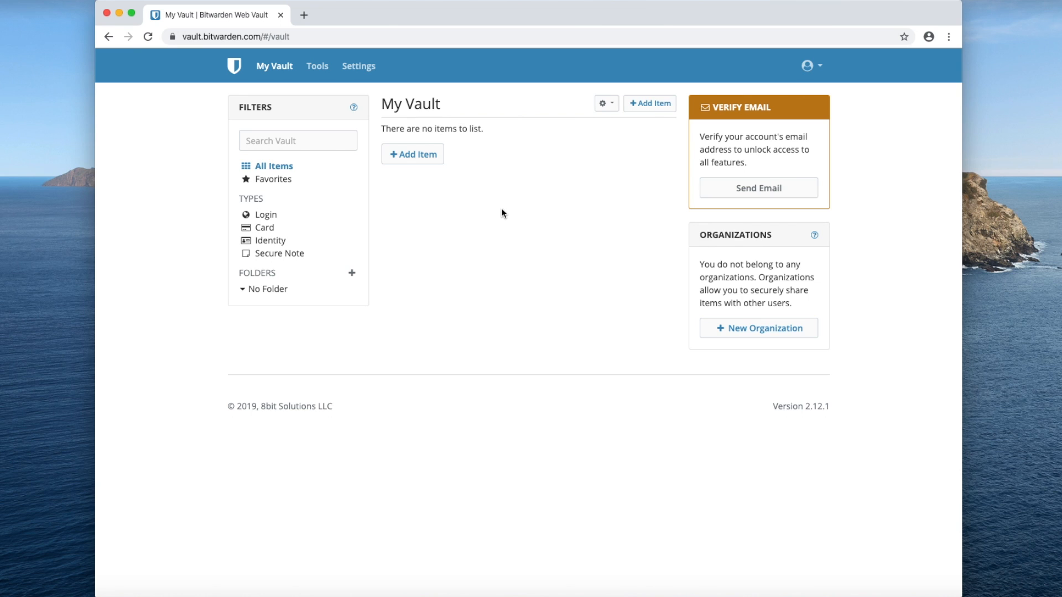
# - Save a new Facebook login item with a username and a generated password
pyautogui.click(418, 154)
pyautogui.click(455, 186)
pyautogui.write('Facebook')
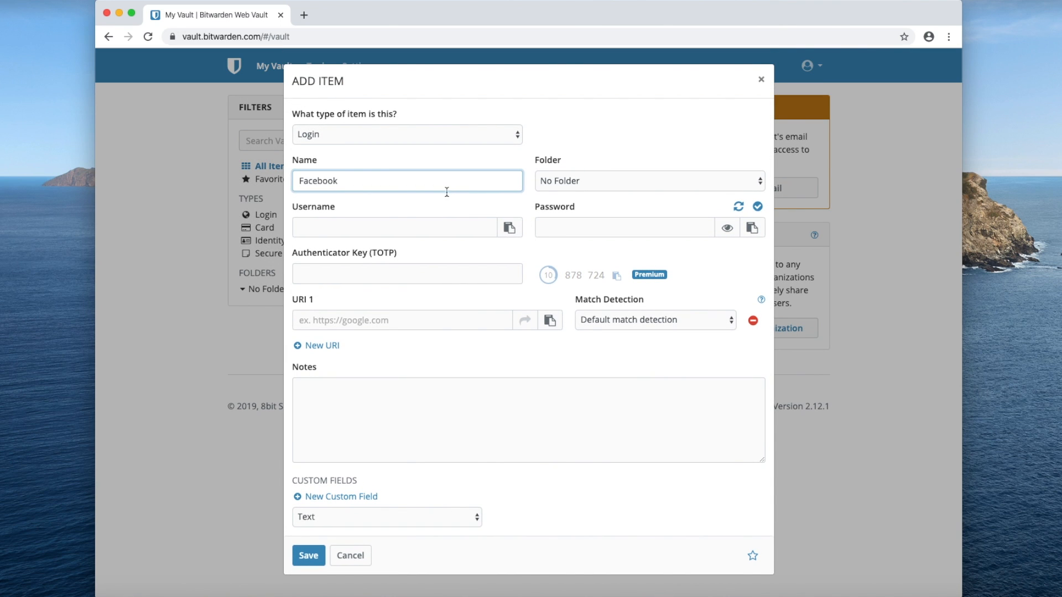
pyautogui.click(415, 226)
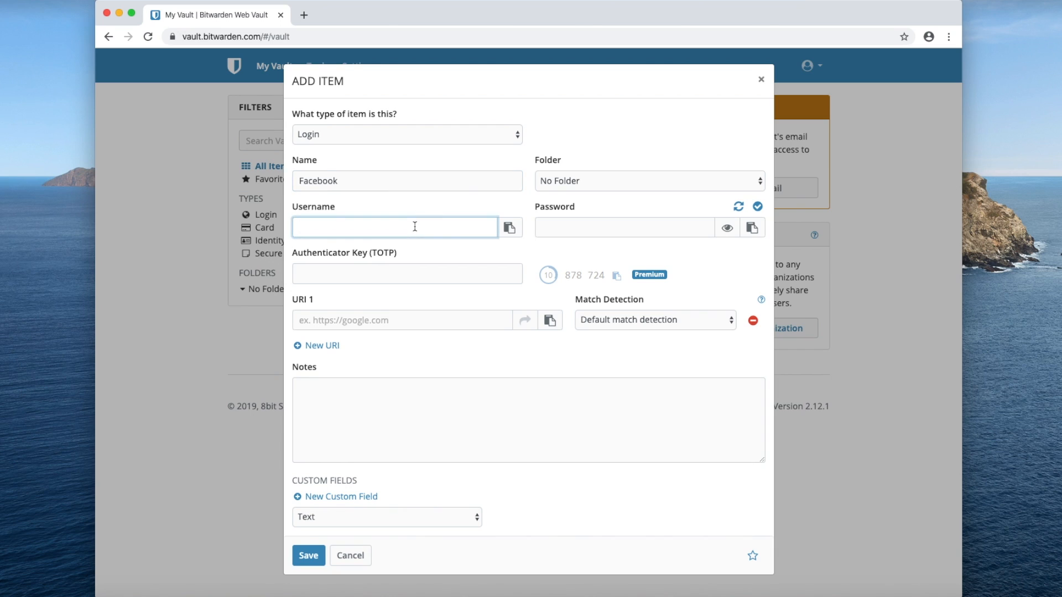
pyautogui.write('Bill')
pyautogui.click(739, 207)
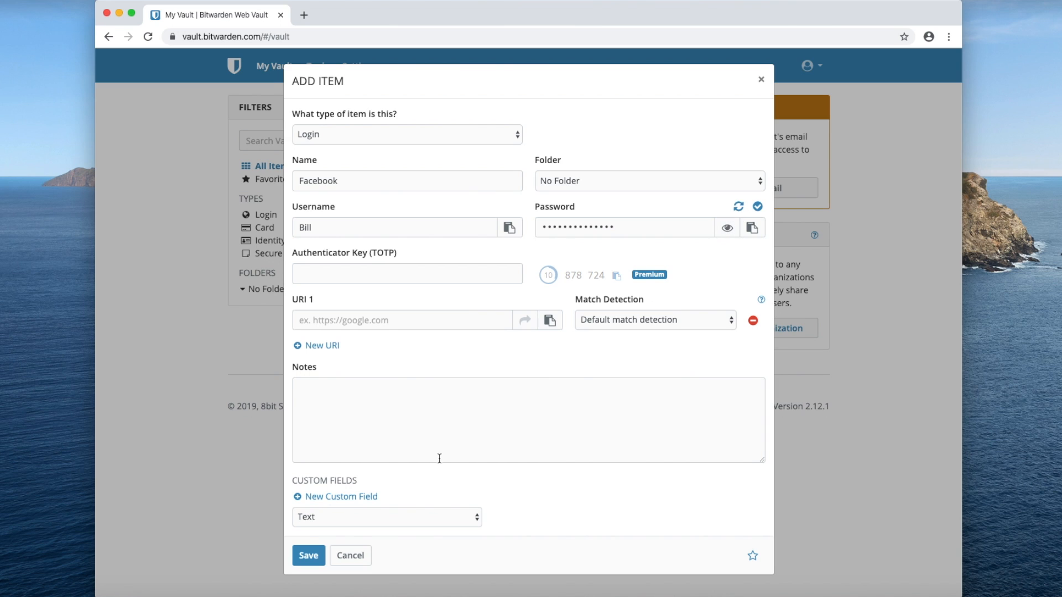
pyautogui.click(309, 556)
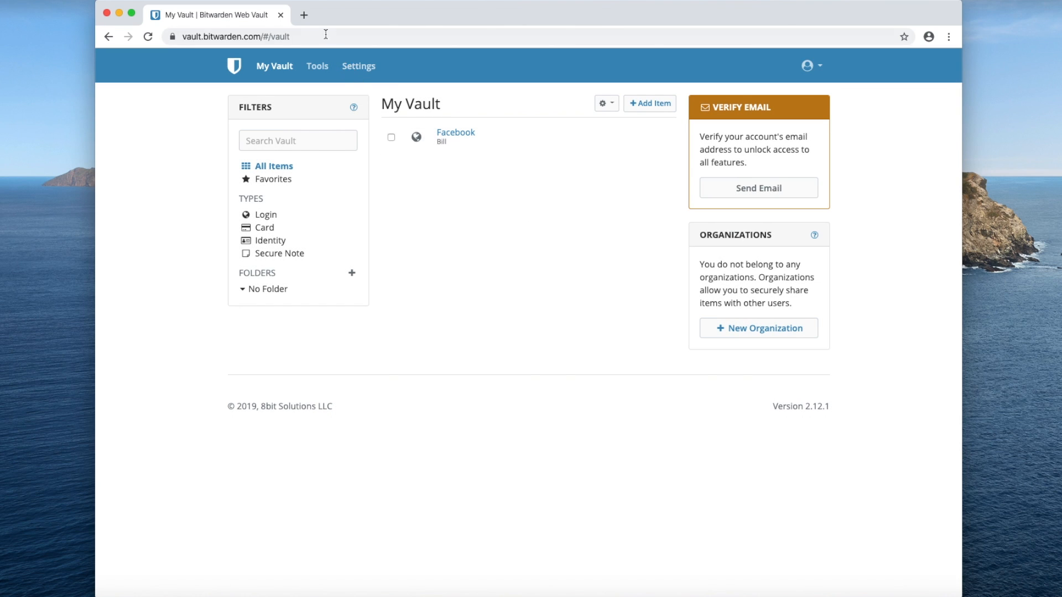
# - Search for 'bit' in a new browser tab to find bitwarden.com
pyautogui.click(304, 15)
pyautogui.write('bitwarden')
pyautogui.press('Return')
# - Go to bitwarden.com's Download section and install the Bitwarden extension from the Chrome Web Store
pyautogui.click(323, 161)
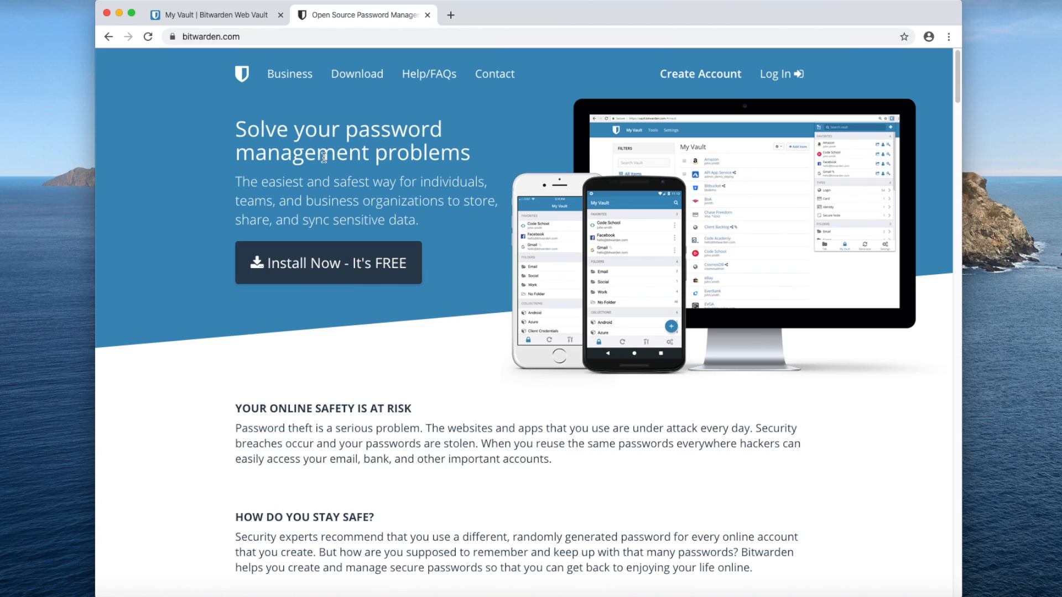
pyautogui.click(366, 78)
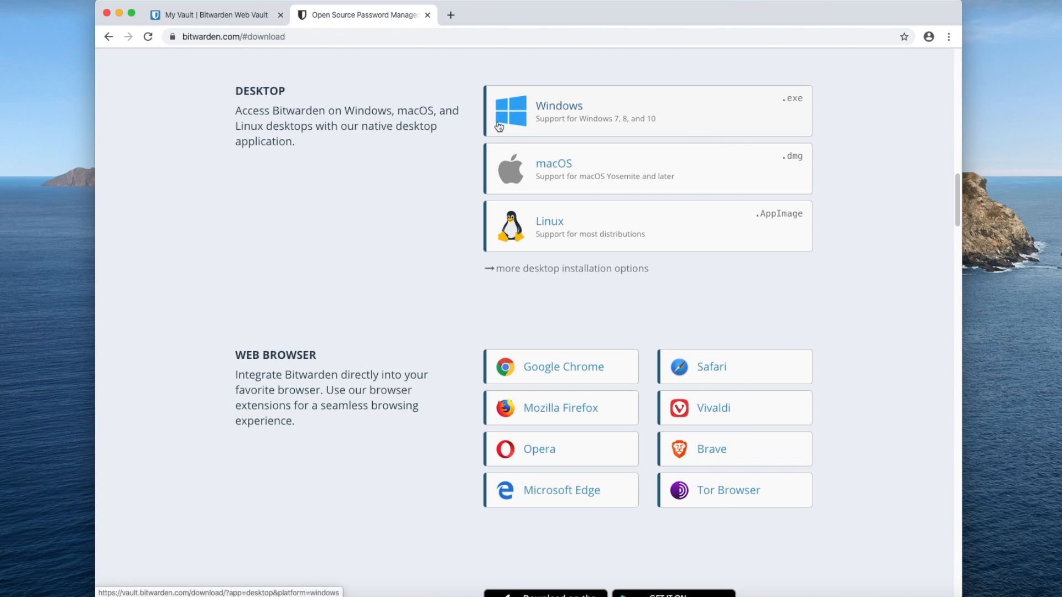
pyautogui.scroll(-2, 386, 292)
pyautogui.scroll(-1, 386, 292)
pyautogui.moveTo(235, 265); pyautogui.dragTo(372, 334)
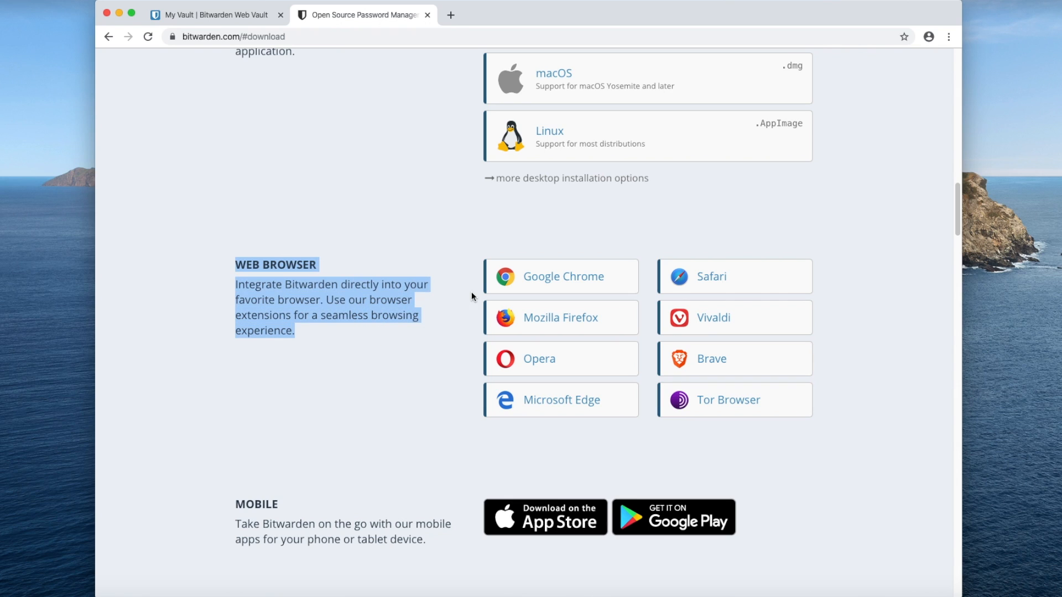
pyautogui.click(510, 278)
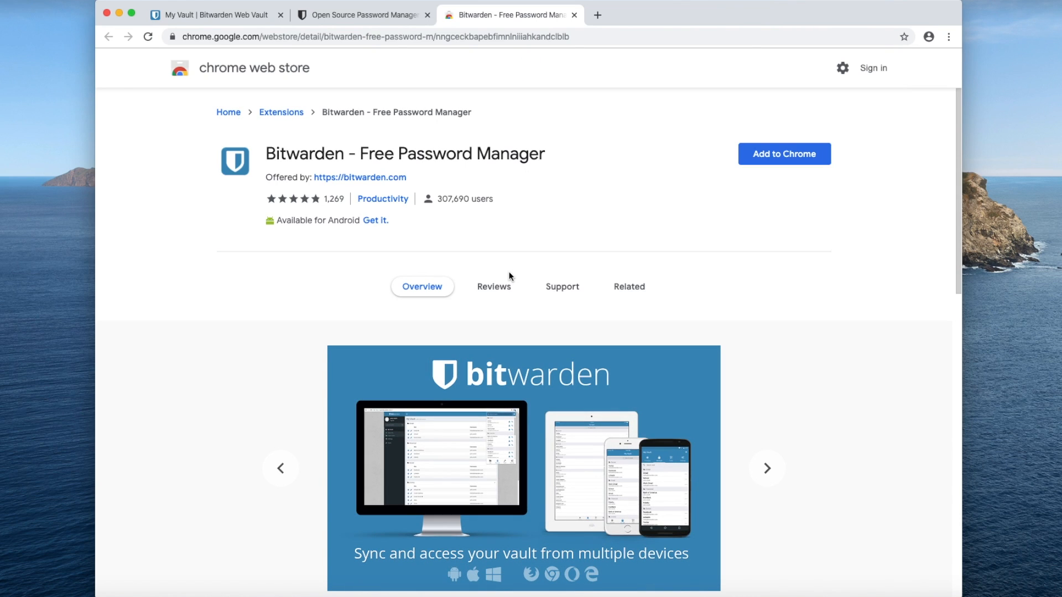
pyautogui.click(782, 158)
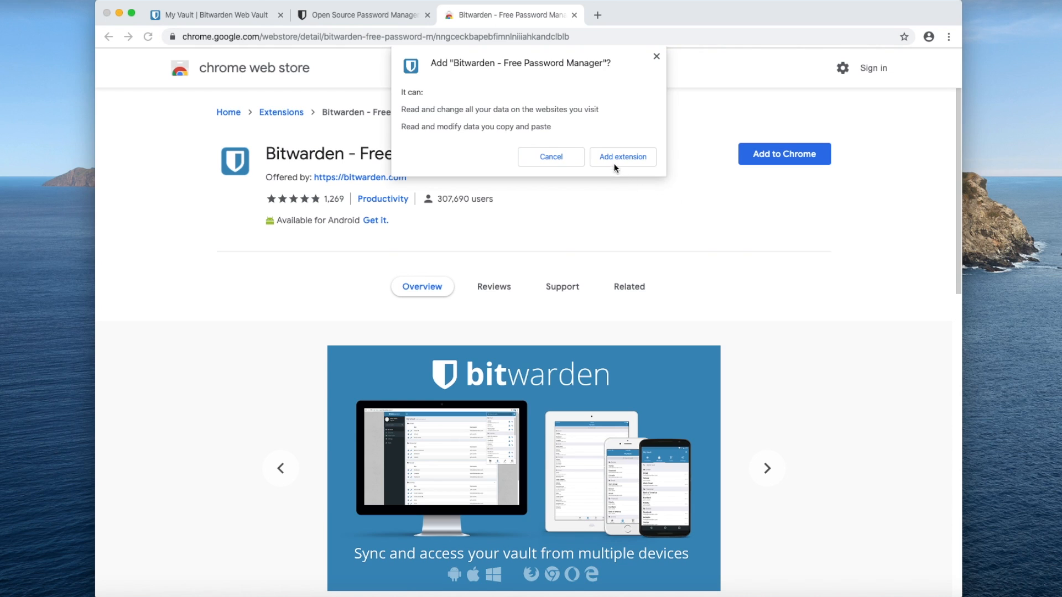
pyautogui.click(608, 157)
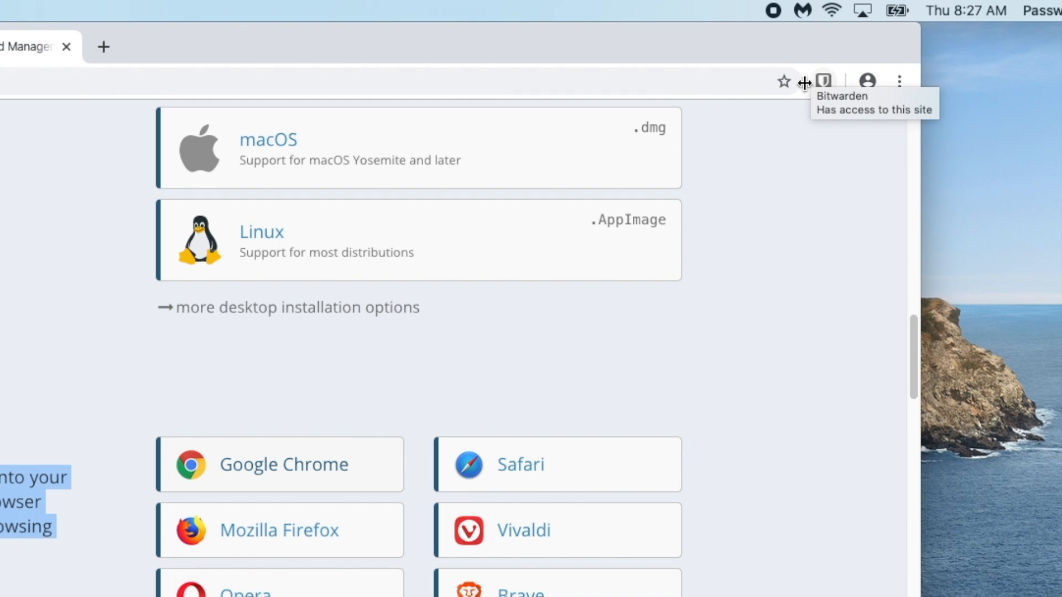
# - Open the extension's login form and paste the account e-mail copied from the notes
pyautogui.click(825, 80)
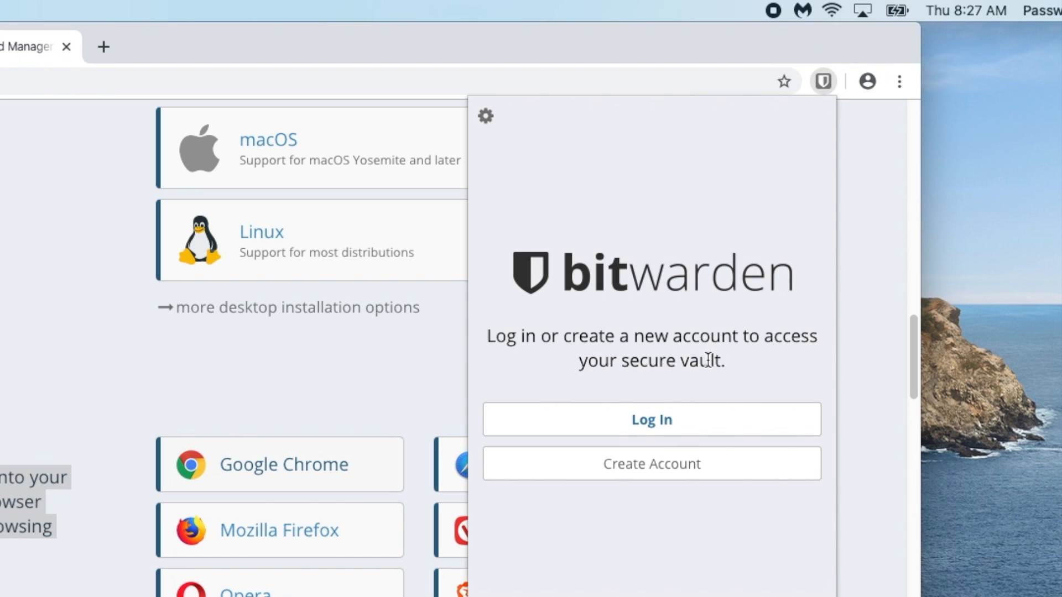
pyautogui.click(675, 425)
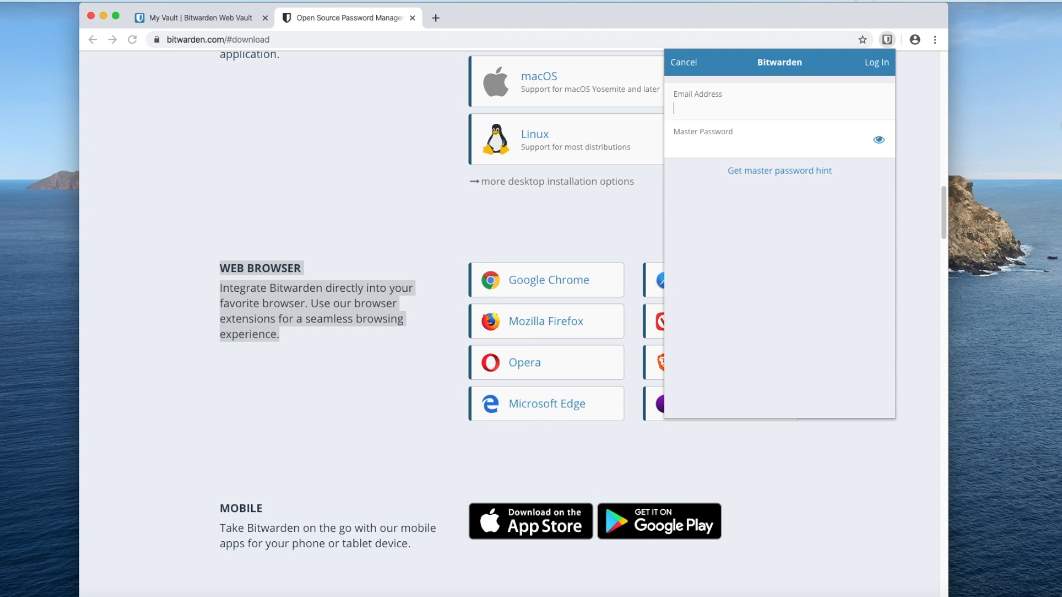
pyautogui.click(911, 596)
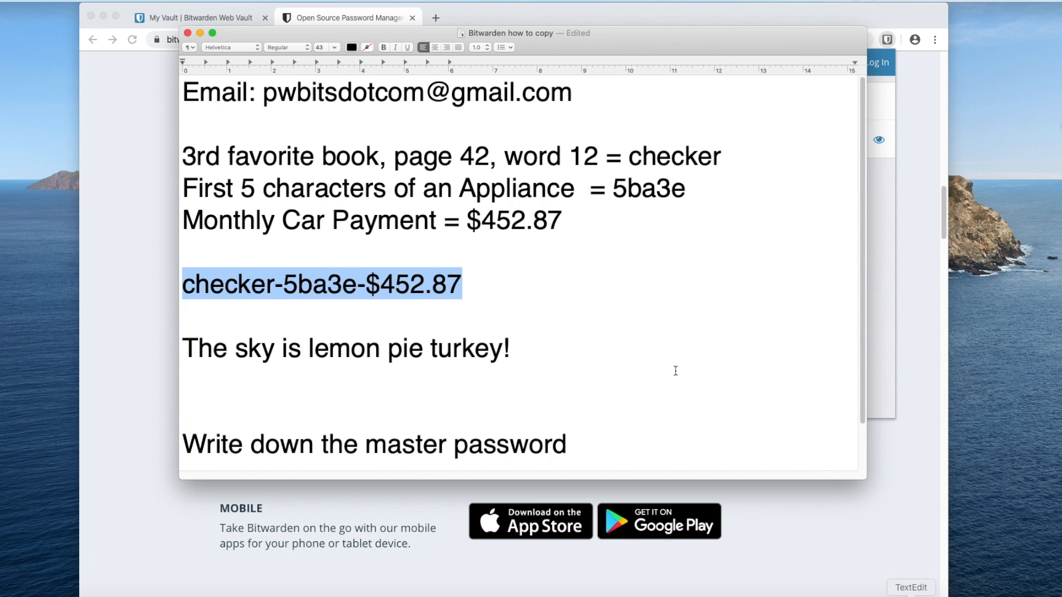
pyautogui.moveTo(577, 92); pyautogui.dragTo(266, 83)
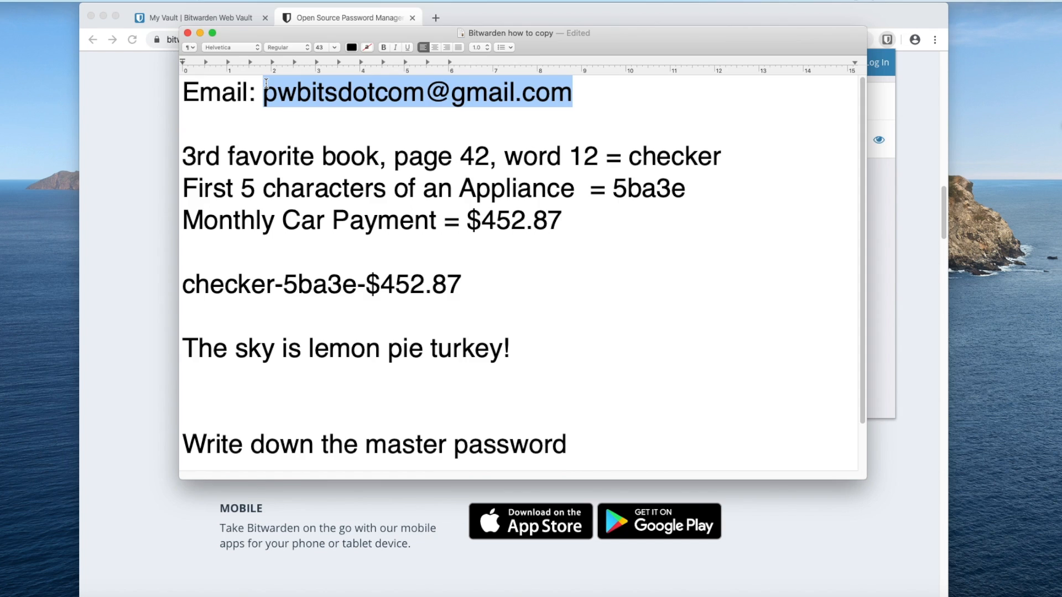
pyautogui.press('super+c')
pyautogui.press('super+Tab')
pyautogui.click(690, 109)
pyautogui.press('super+v')
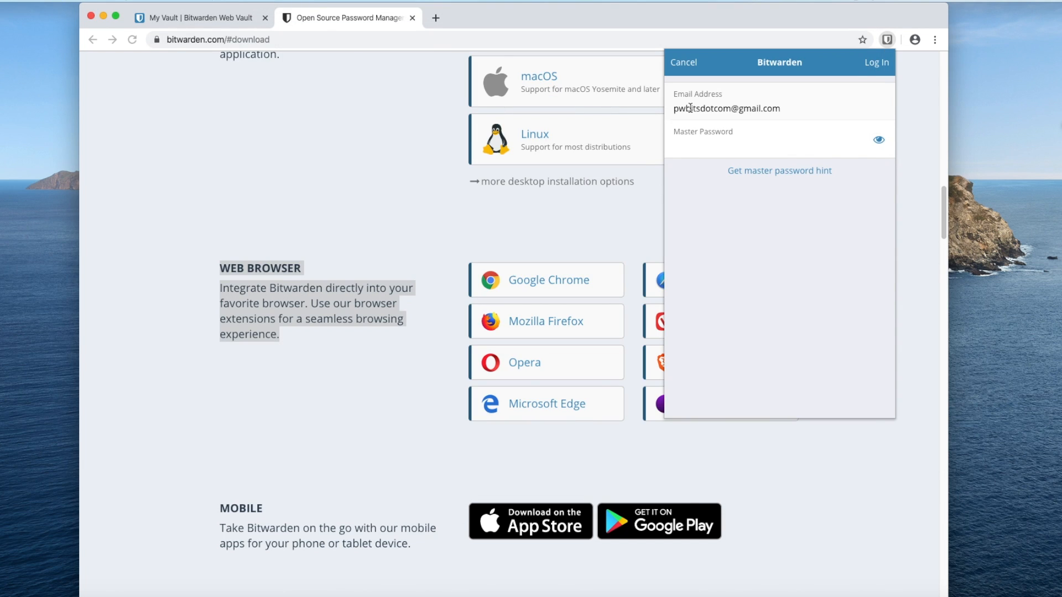
# - Enter the master password from the notes, log in, and open the Facebook entry
pyautogui.press('super+Tab')
pyautogui.moveTo(462, 284); pyautogui.dragTo(186, 284)
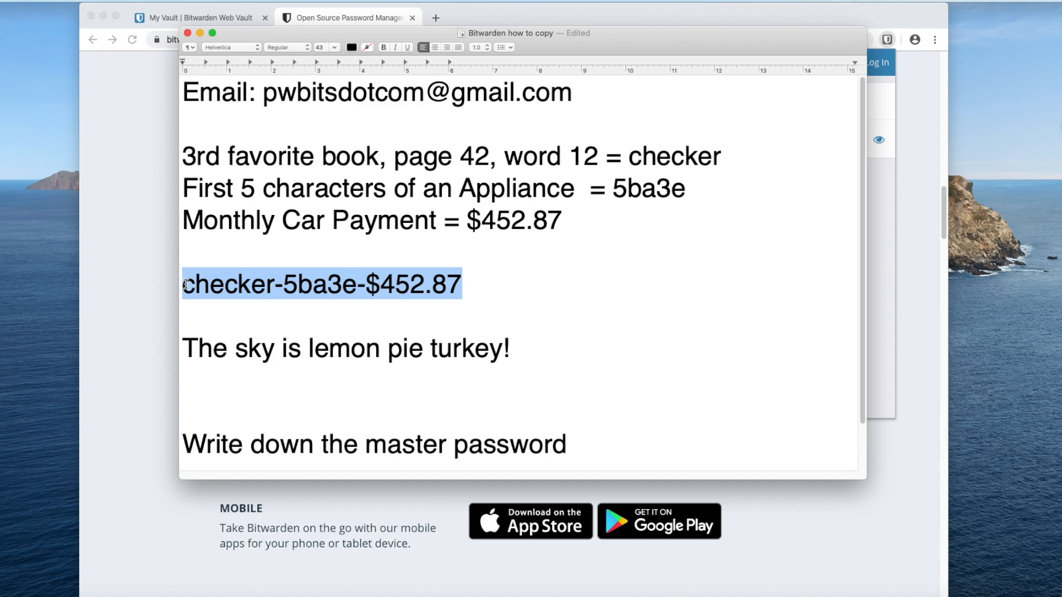
pyautogui.press('super+c')
pyautogui.press('super+Tab')
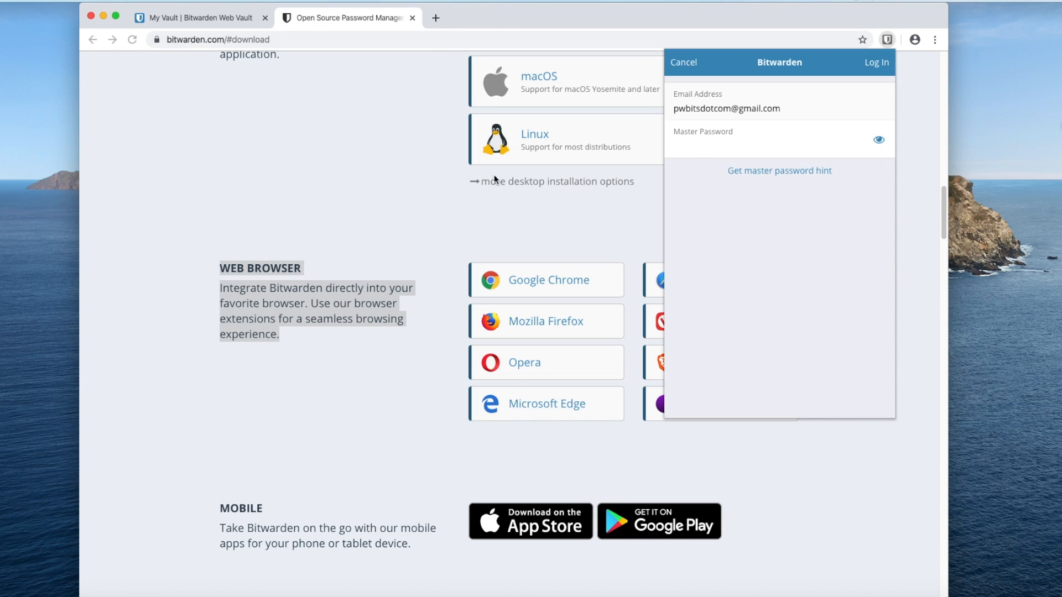
pyautogui.click(695, 147)
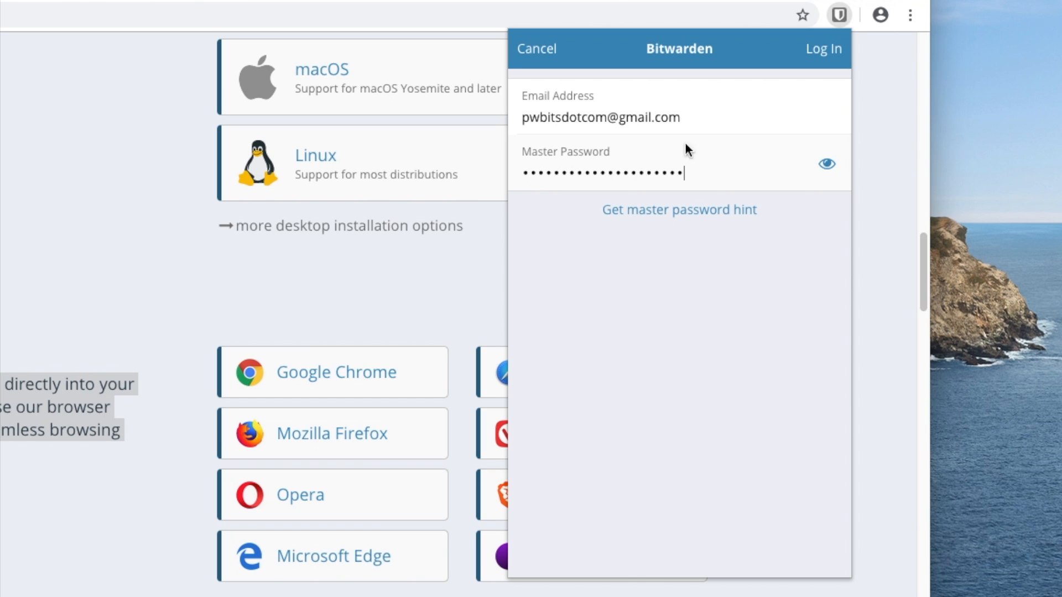
pyautogui.click(817, 52)
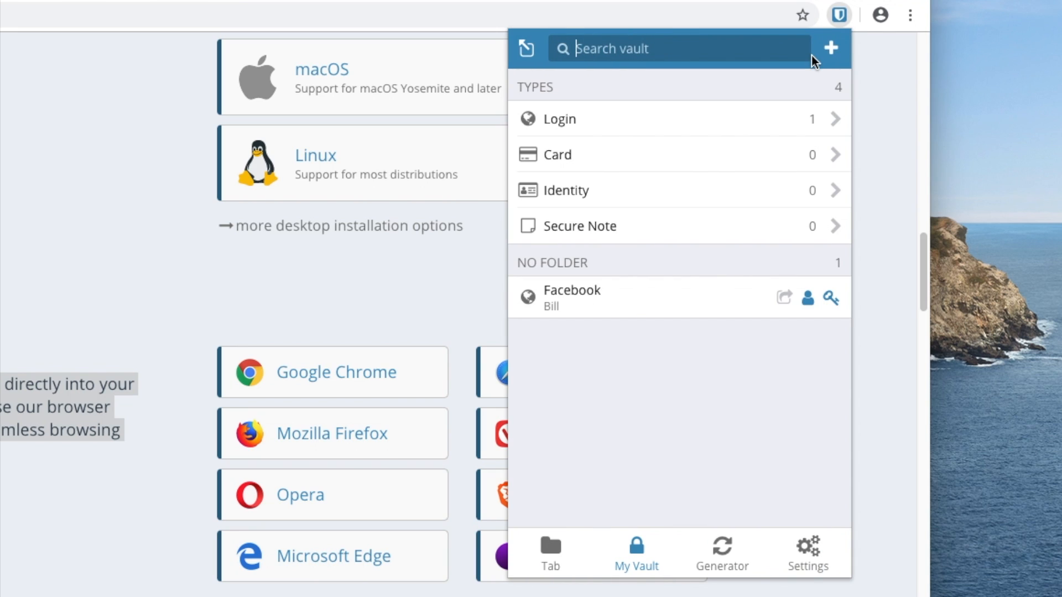
pyautogui.click(645, 308)
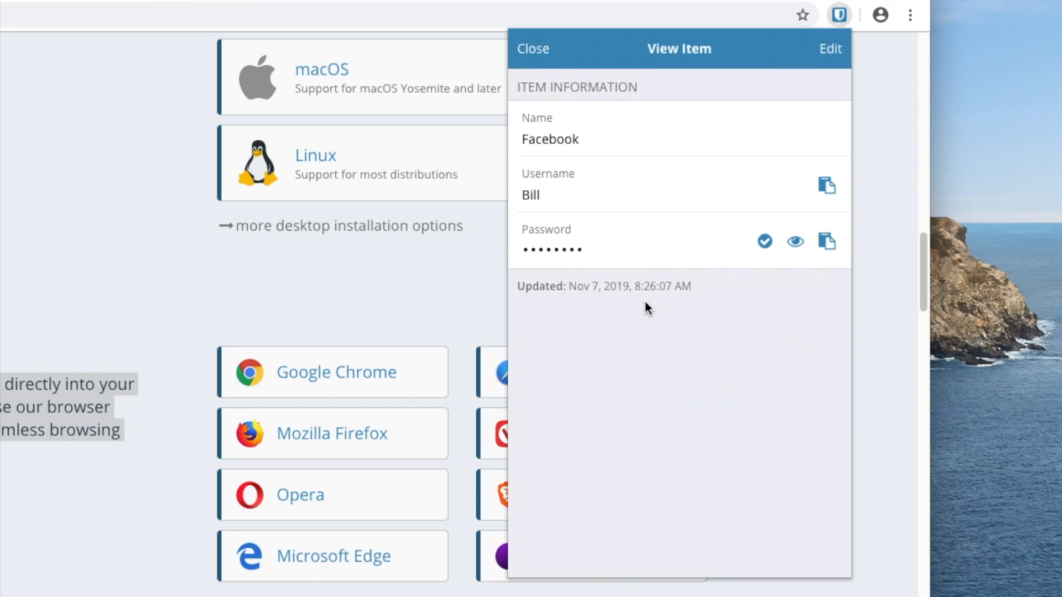
# - Close the Facebook entry, view the empty Identity list, and start a new Identity item
pyautogui.click(529, 51)
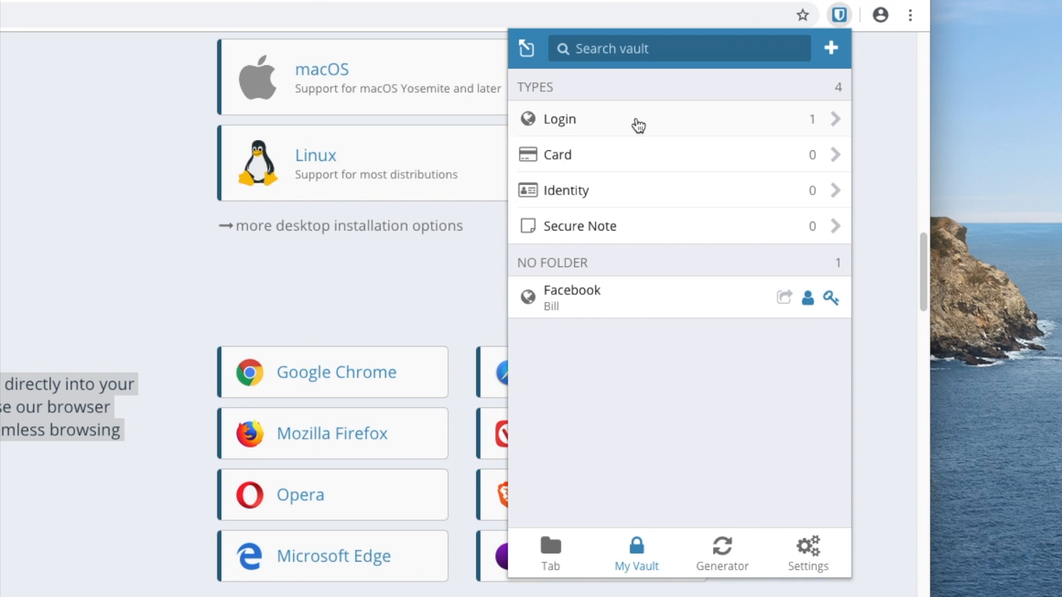
pyautogui.click(640, 188)
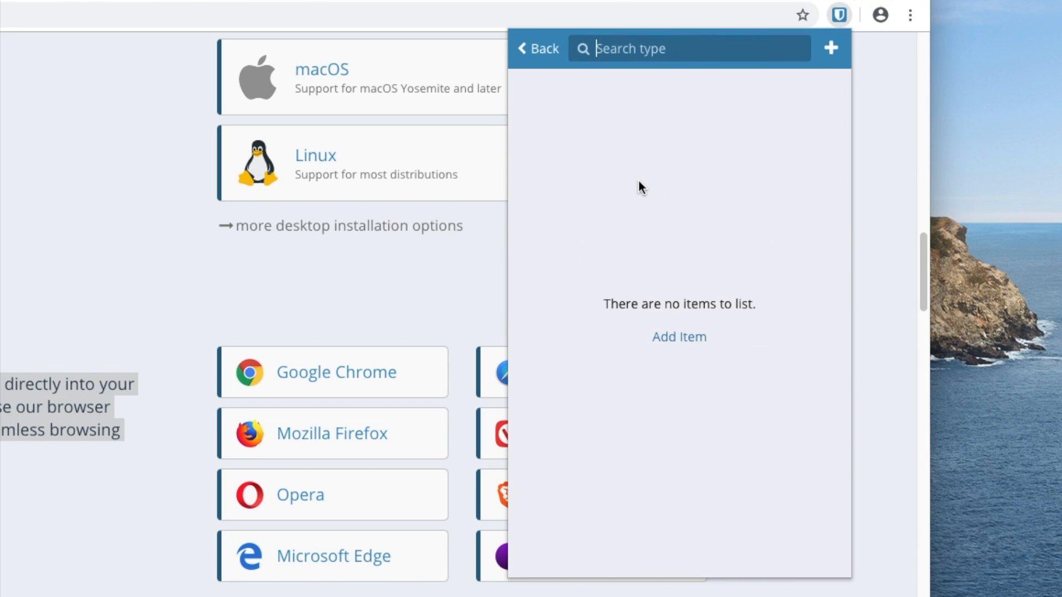
pyautogui.click(547, 48)
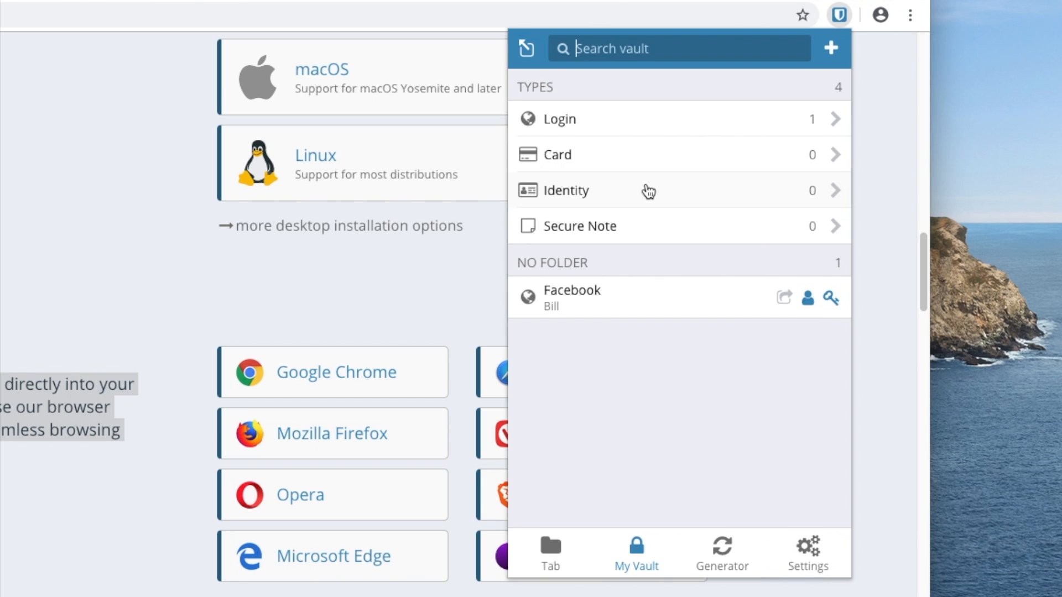
pyautogui.click(648, 191)
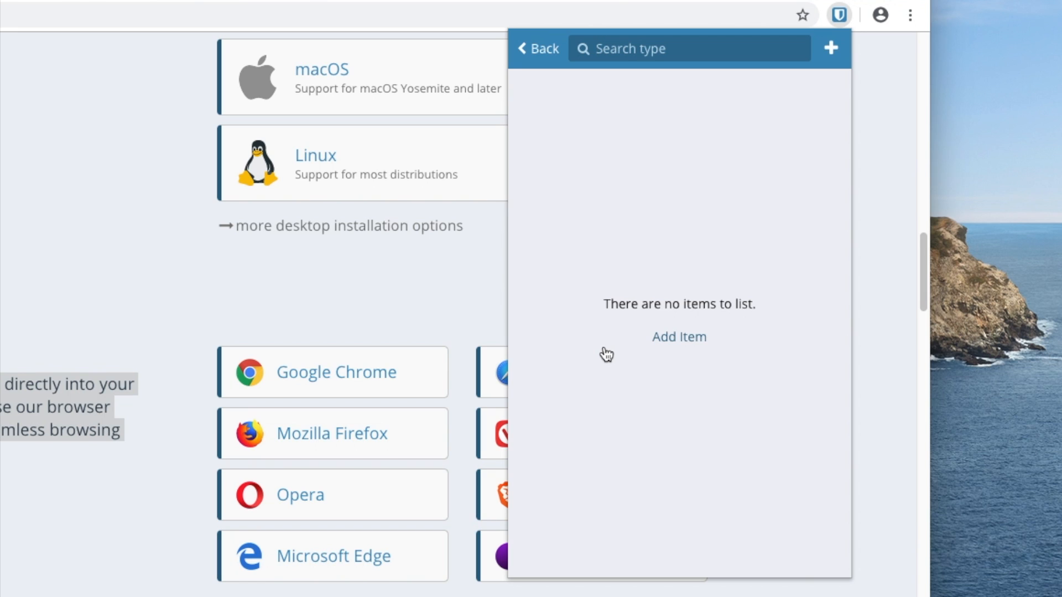
pyautogui.click(685, 336)
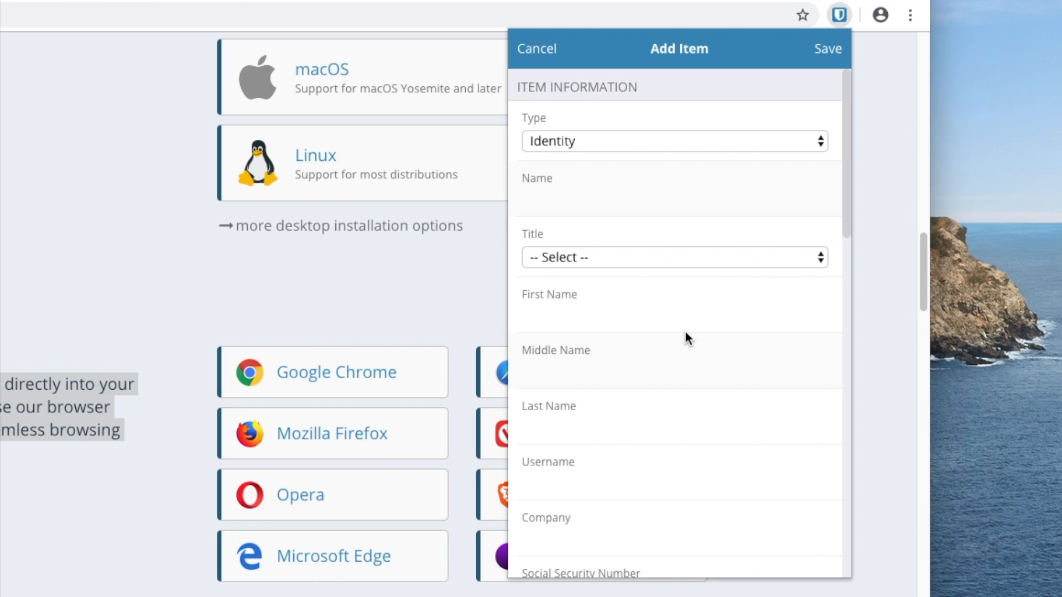
# - Fill in the identity's item name, title Mr, first, middle and last names, and username
pyautogui.click(662, 256)
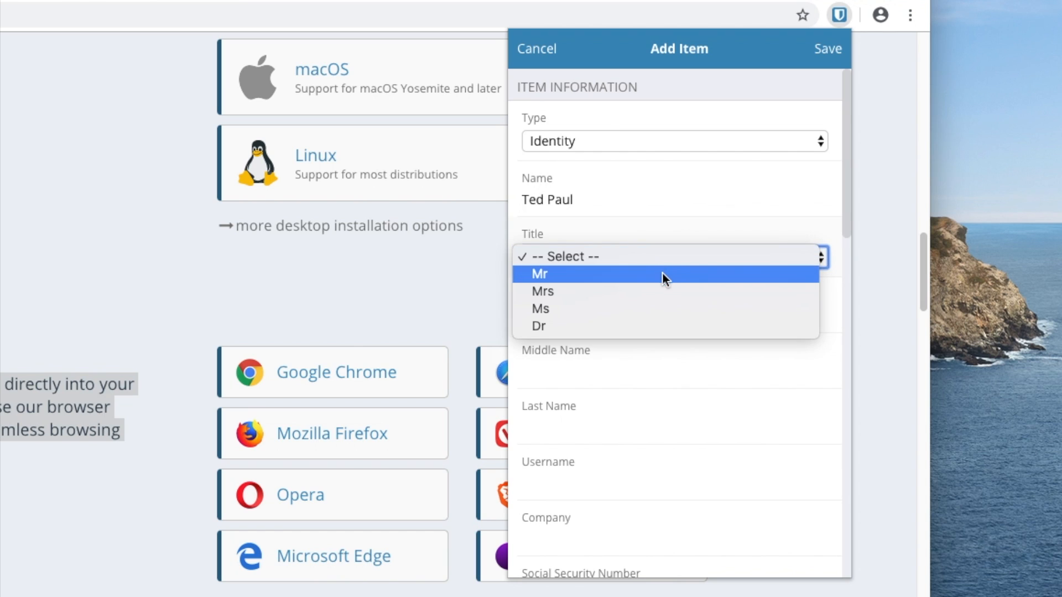
pyautogui.click(662, 273)
pyautogui.click(622, 320)
pyautogui.press('Tab')
pyautogui.press('Tab')
pyautogui.click(624, 476)
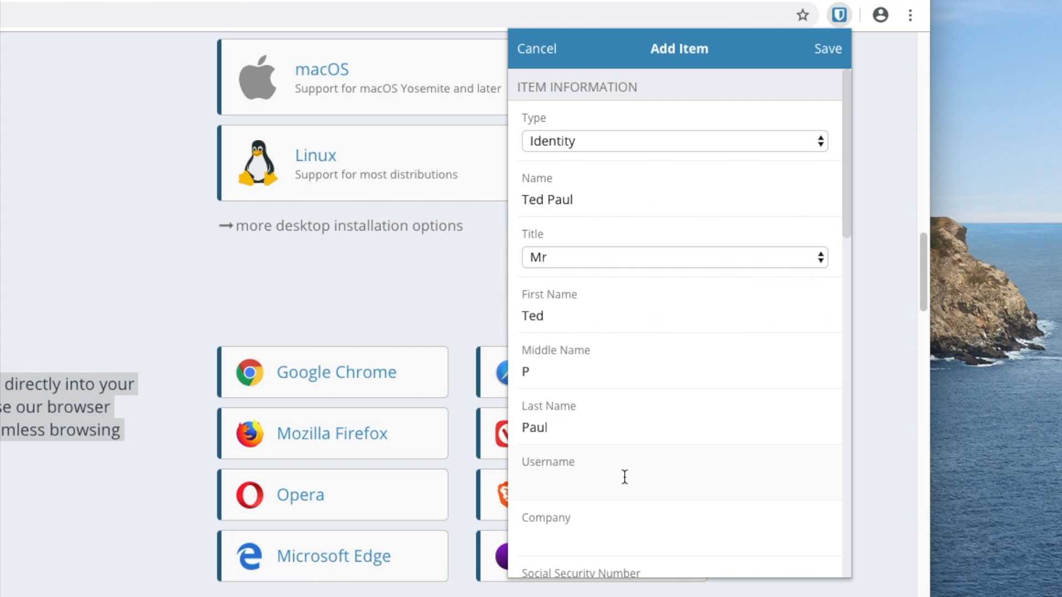
pyautogui.write('TotheMood')
# - Paste the e-mail address from the notes into the Email field and save the identity
pyautogui.scroll(-5, 653, 387)
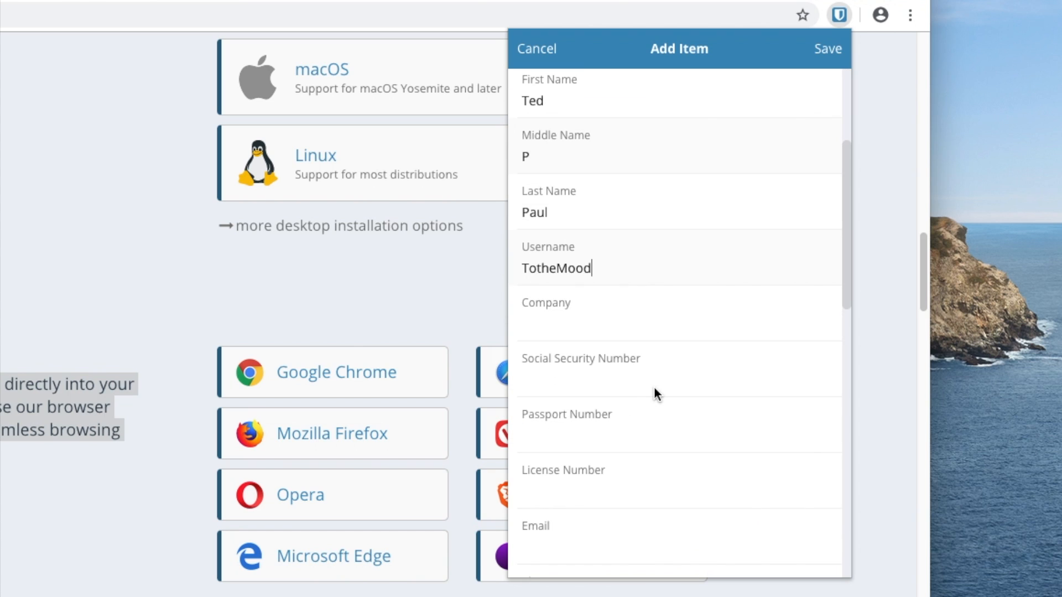
pyautogui.click(589, 477)
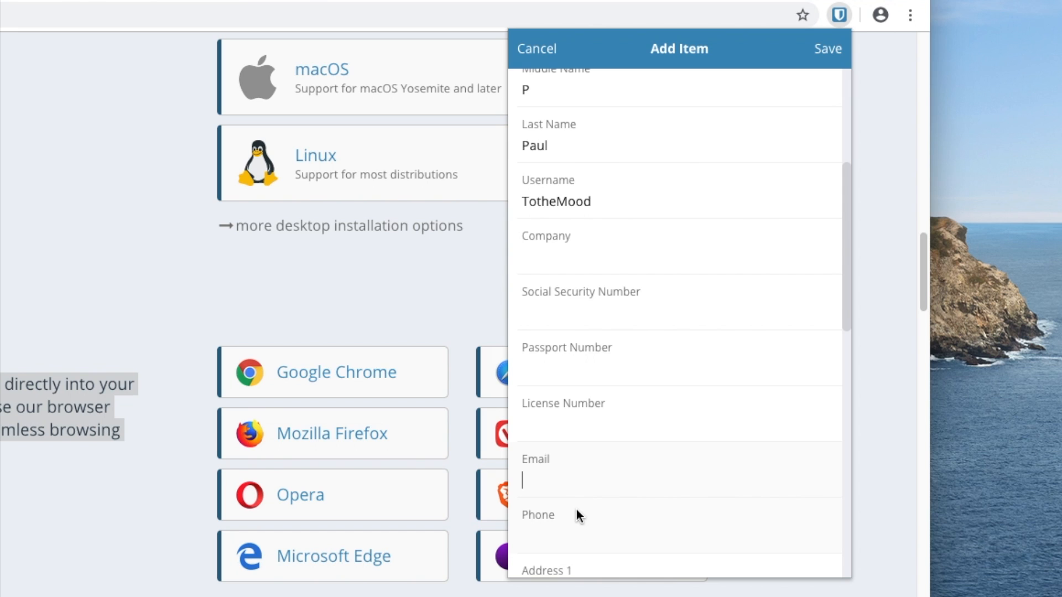
pyautogui.press('super+Tab')
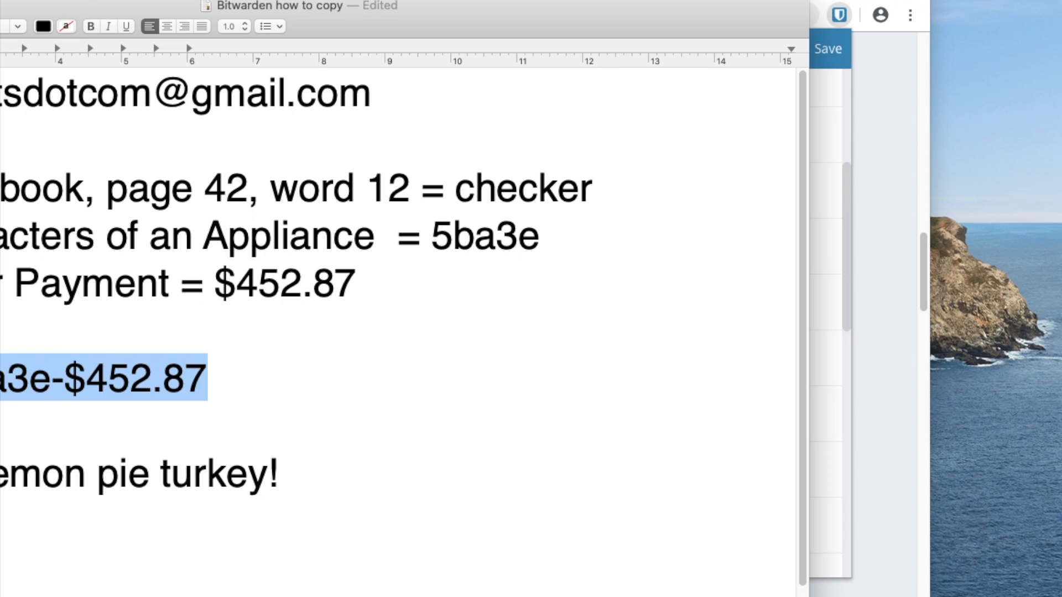
pyautogui.moveTo(3, 94); pyautogui.dragTo(386, 93)
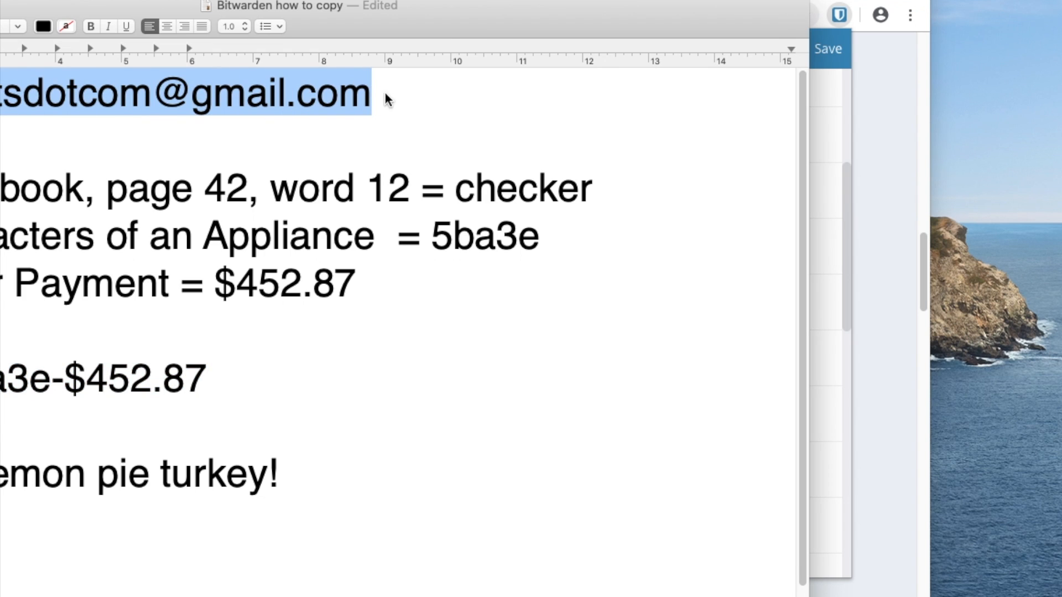
pyautogui.press('super+c')
pyautogui.press('super+Tab')
pyautogui.press('super+v')
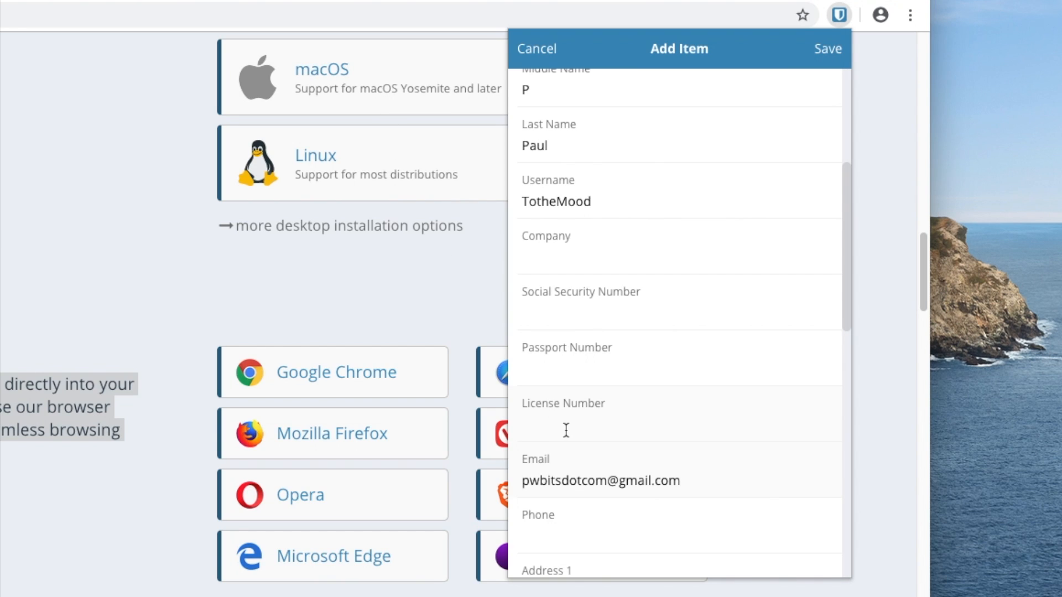
pyautogui.click(827, 48)
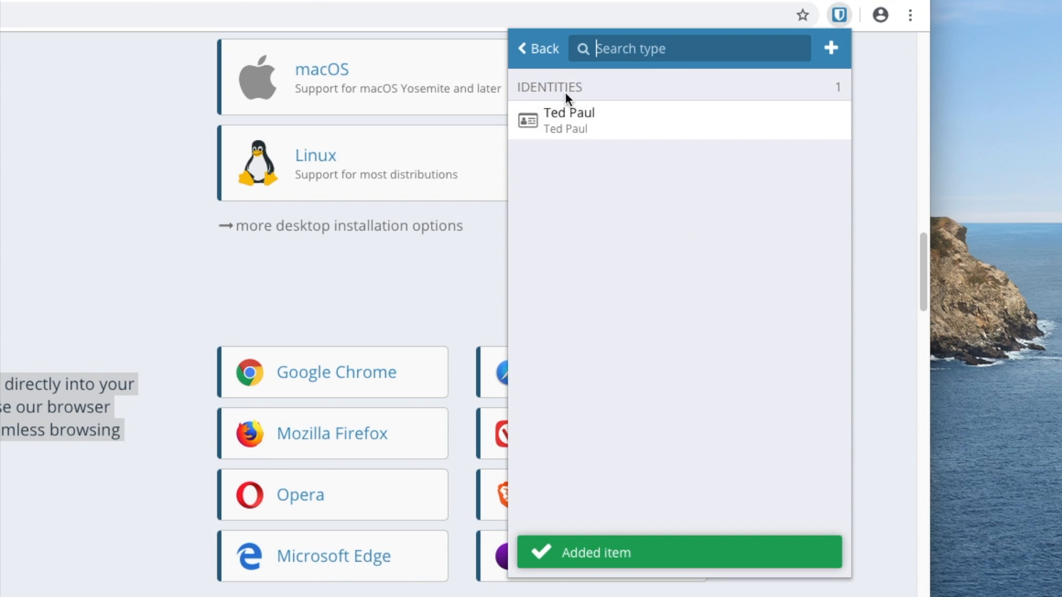
# - Review the saved identity's details and edit view, then close the Bitwarden popup
pyautogui.click(546, 55)
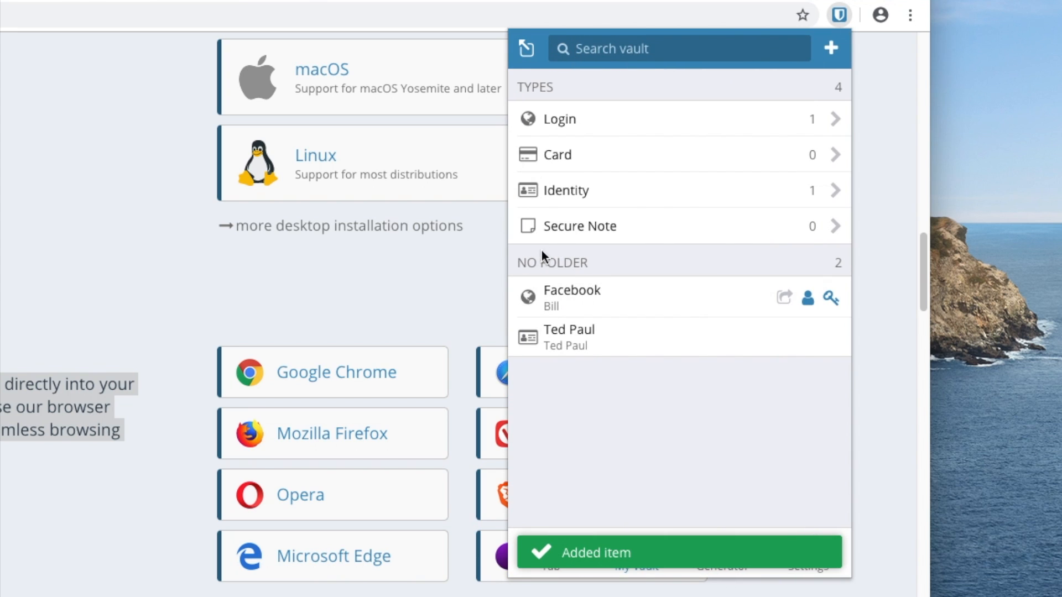
pyautogui.click(600, 345)
pyautogui.click(831, 53)
pyautogui.click(523, 52)
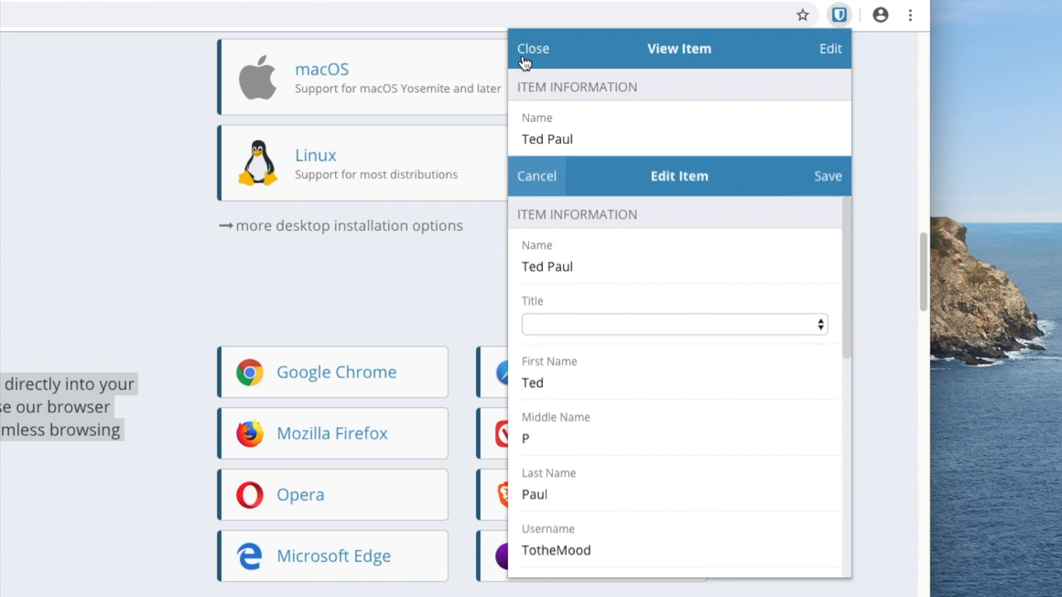
pyautogui.click(525, 54)
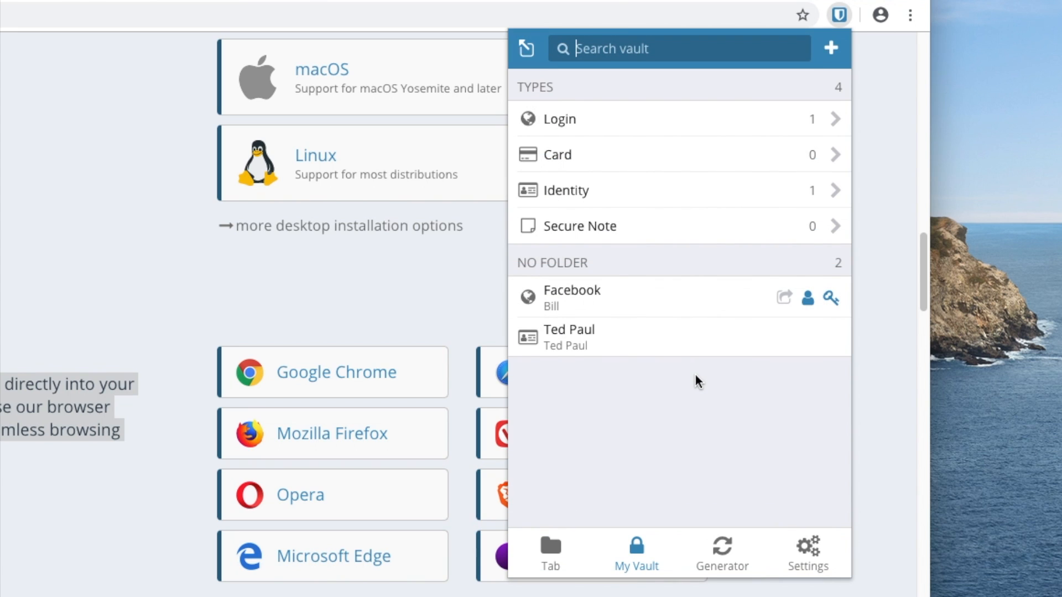
pyautogui.click(376, 303)
pyautogui.click(435, 19)
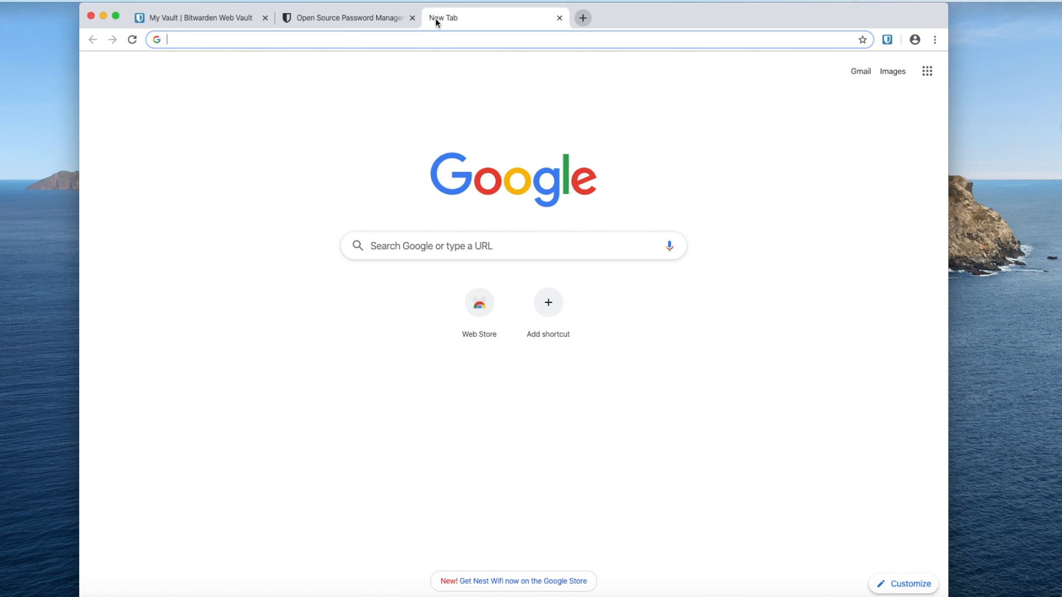
# - Search 'biglots', open biglots.com blocking location and the rewards popup, and reach Create Account
pyautogui.write('biglots')
pyautogui.press('Return')
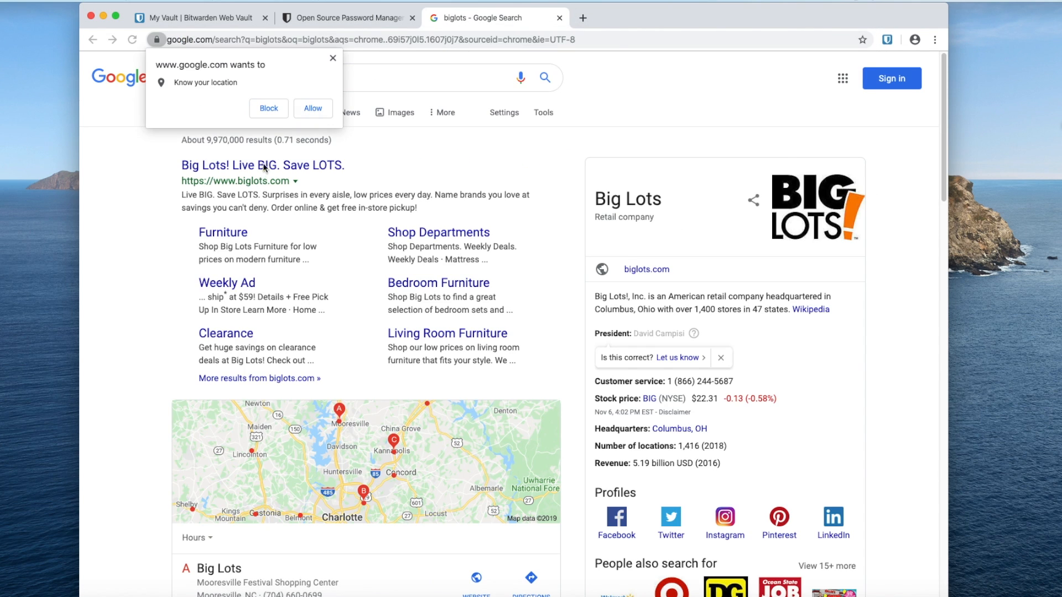
pyautogui.click(271, 109)
pyautogui.click(280, 166)
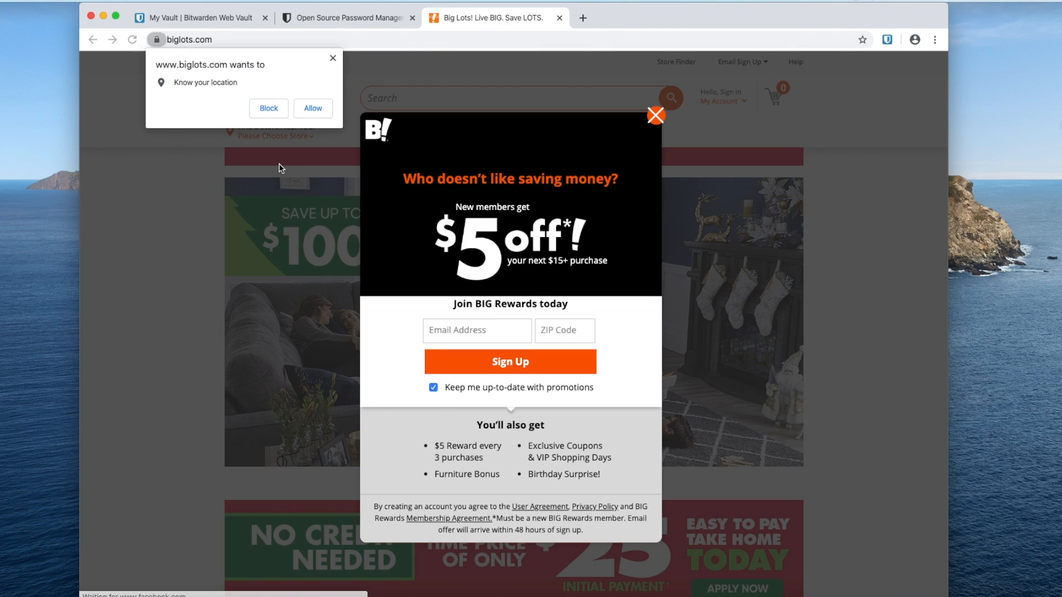
pyautogui.click(271, 108)
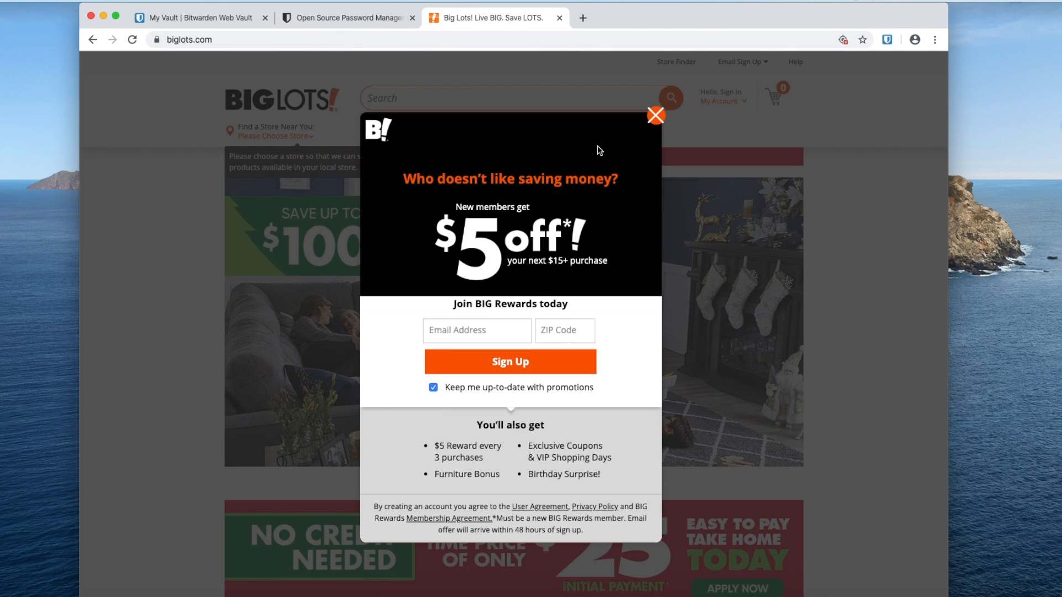
pyautogui.click(654, 117)
pyautogui.click(715, 101)
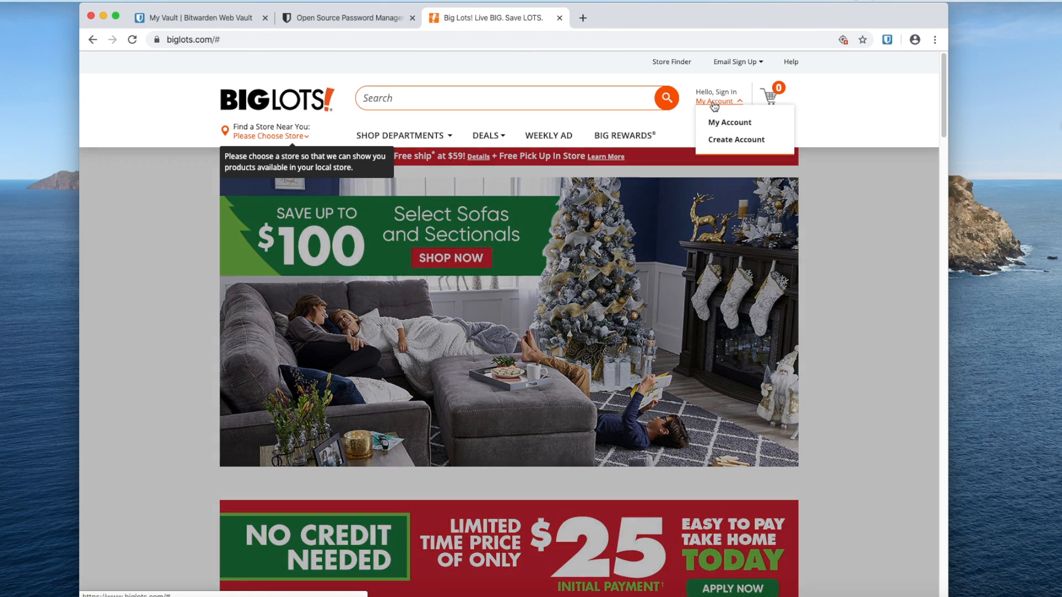
pyautogui.click(730, 140)
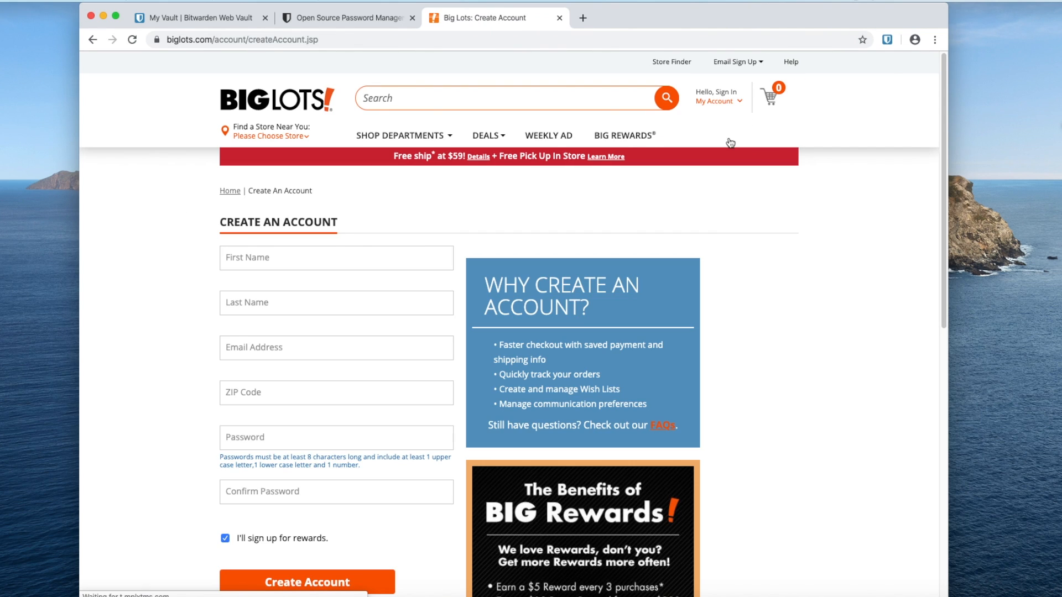
pyautogui.click(887, 39)
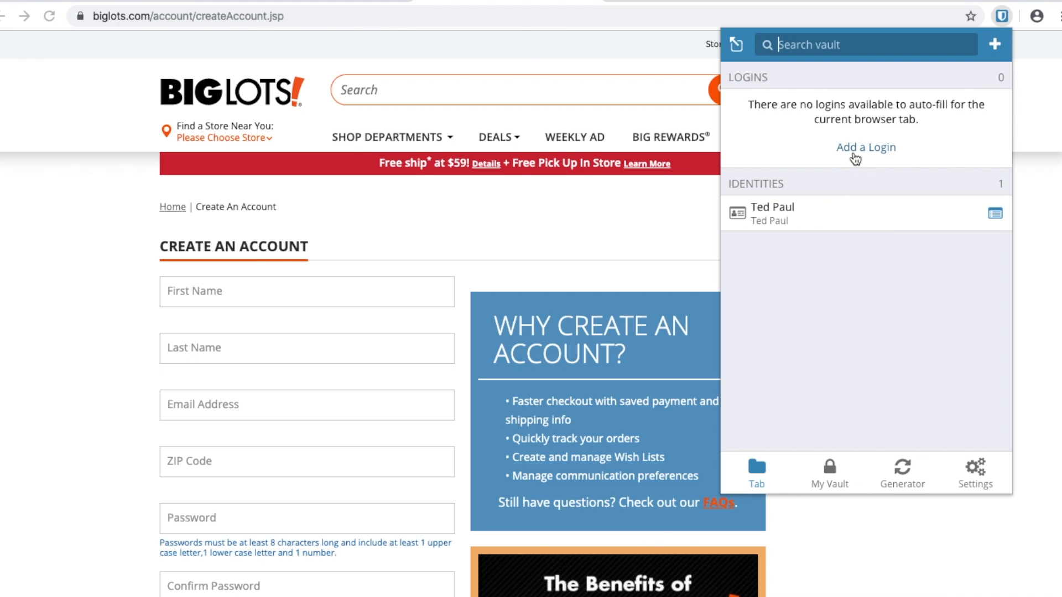
pyautogui.click(854, 148)
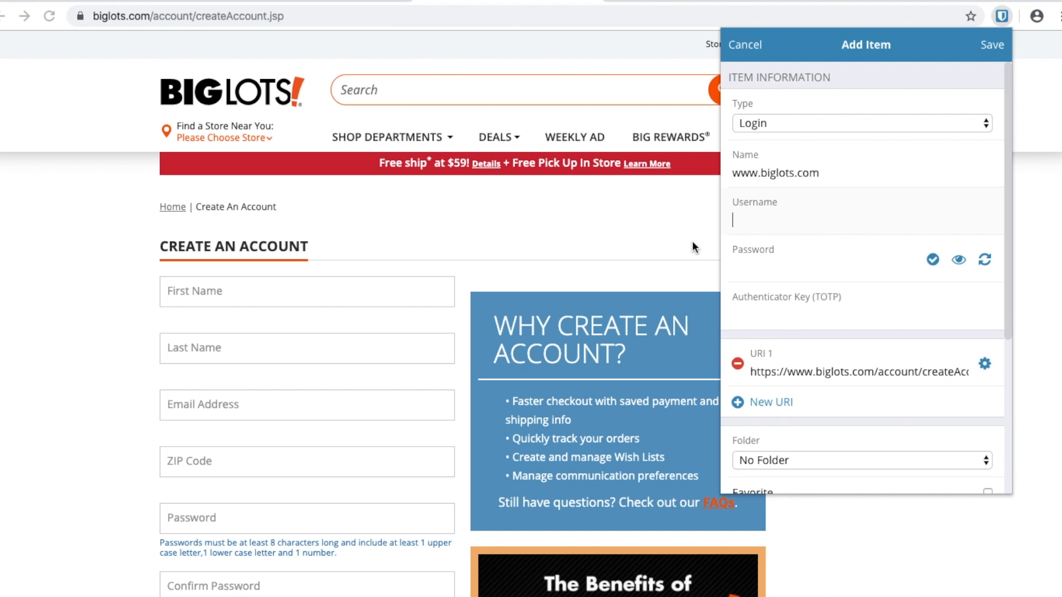
pyautogui.press('super+Tab')
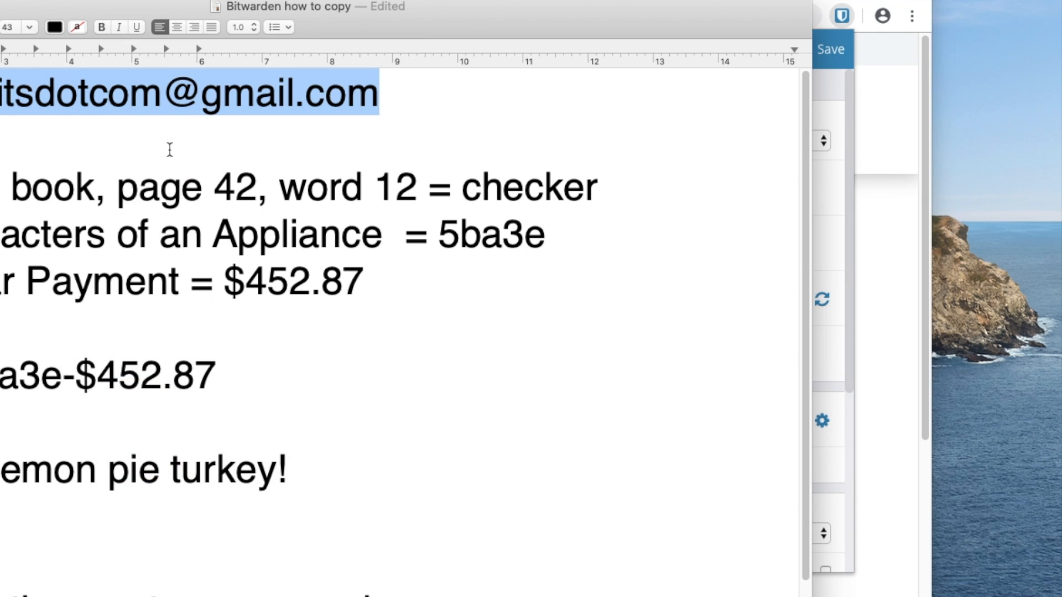
pyautogui.press('super+c')
pyautogui.press('super+Tab')
pyautogui.click(543, 249)
pyautogui.press('super+v')
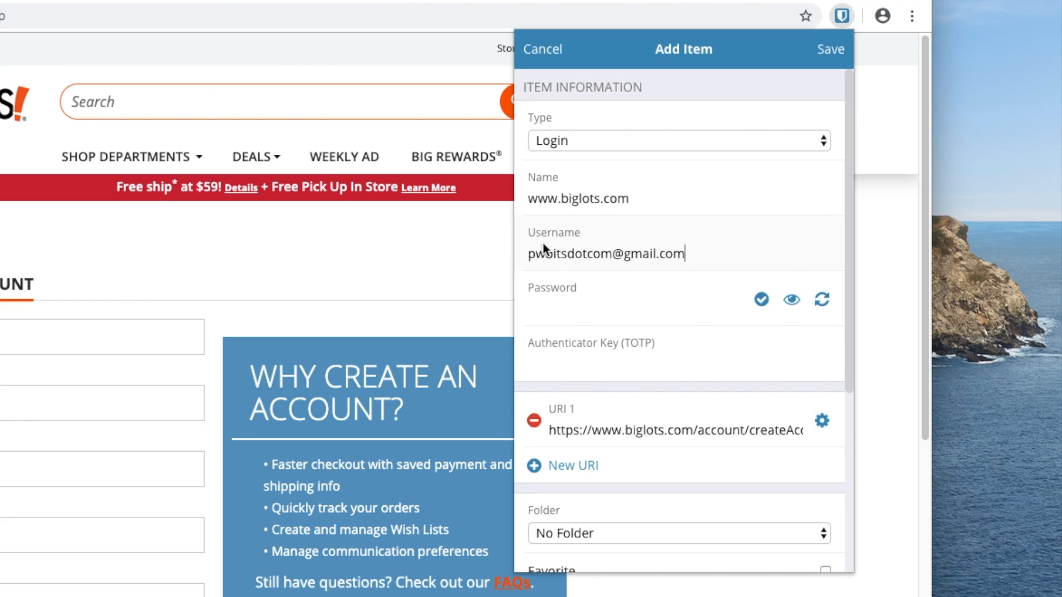
pyautogui.click(584, 309)
pyautogui.click(822, 300)
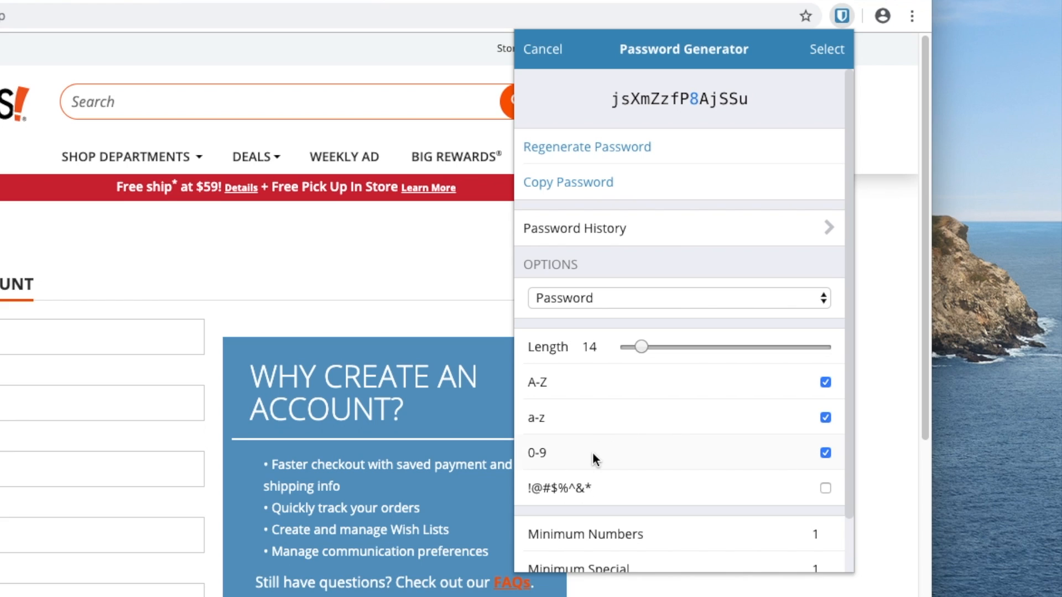
# - Toggle !@#$%^&* special characters on and off, keeping a 14-character letters-and-numbers password
pyautogui.click(825, 488)
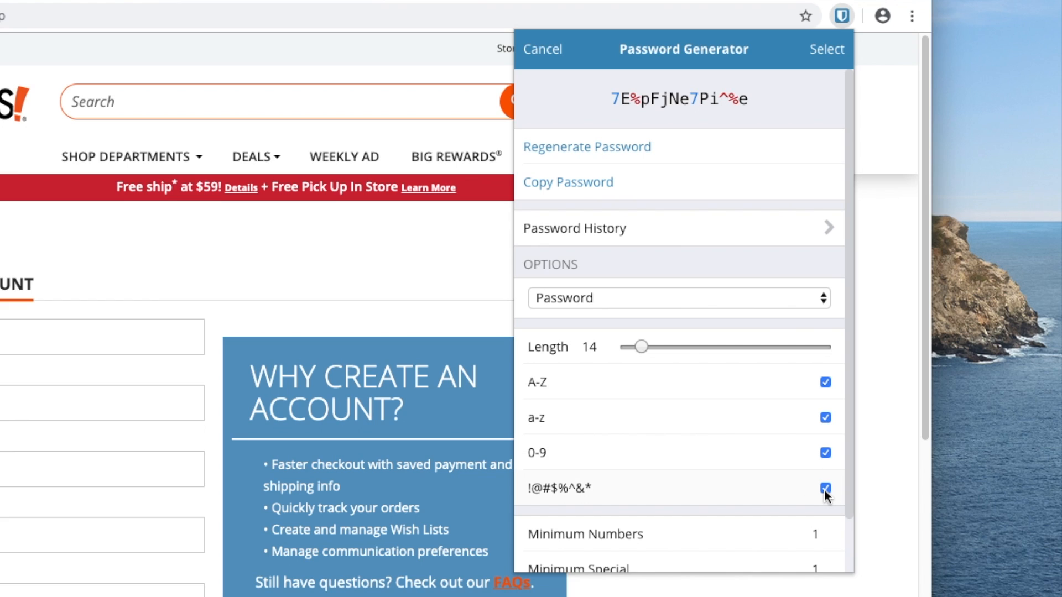
pyautogui.click(825, 489)
pyautogui.scroll(-2, 823, 488)
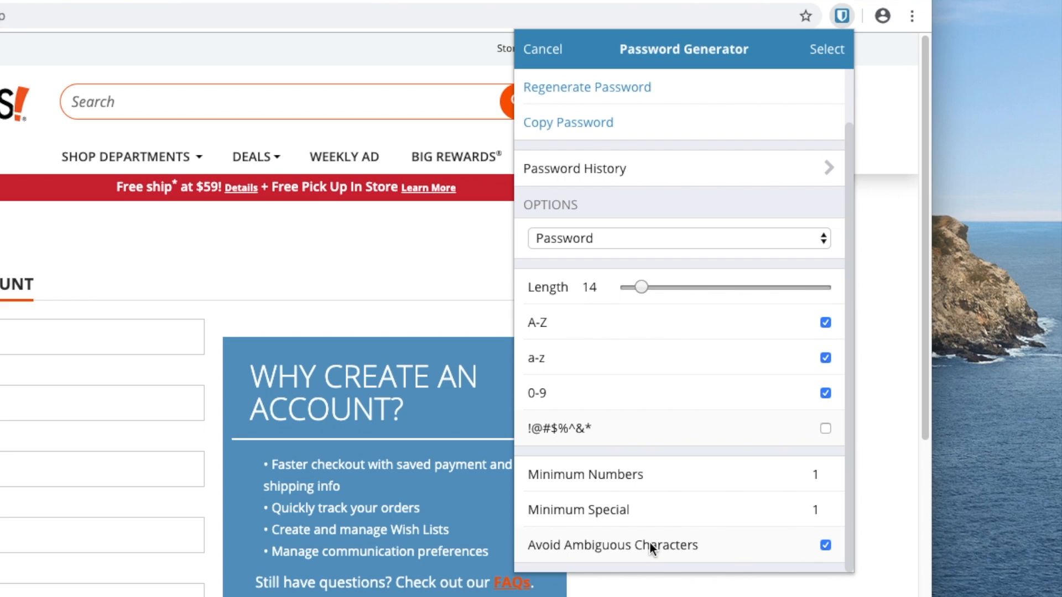
pyautogui.scroll(2, 649, 542)
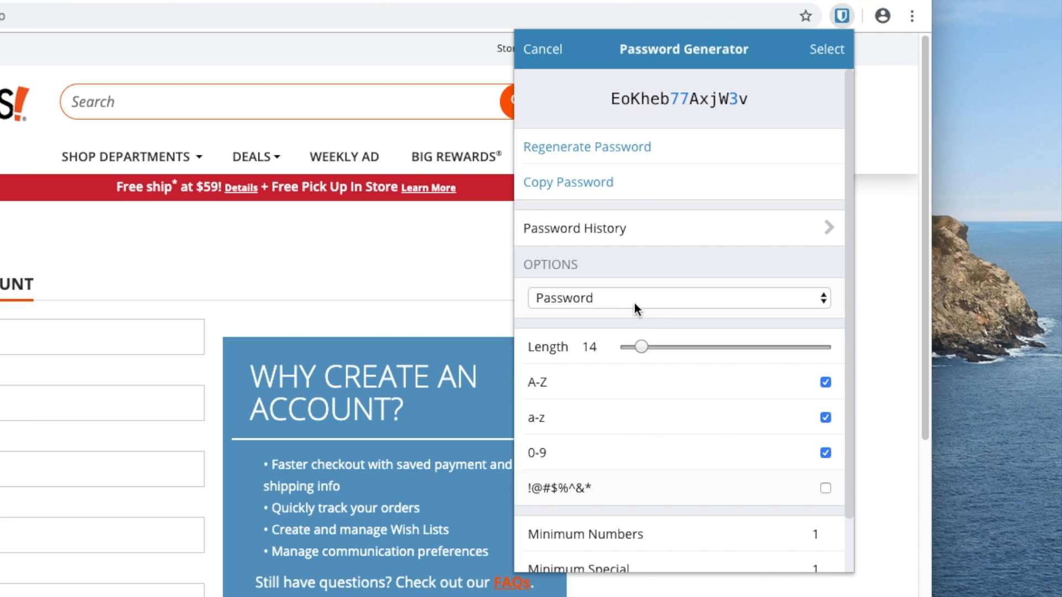
pyautogui.click(601, 297)
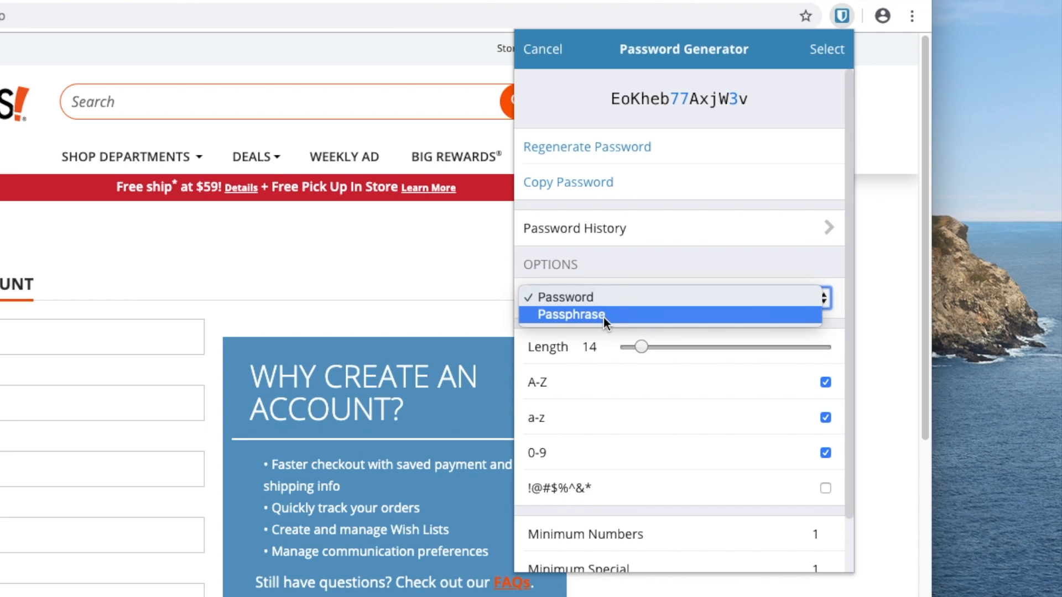
# - Try the Passphrase generator, regenerating twice, then return to random passwords
pyautogui.click(603, 318)
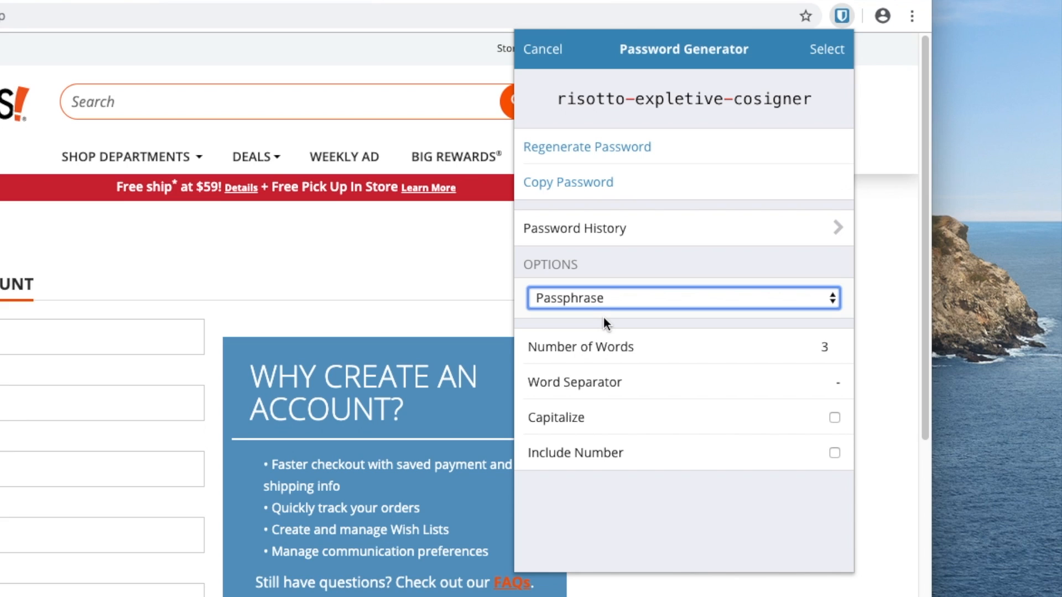
pyautogui.click(612, 148)
pyautogui.click(613, 148)
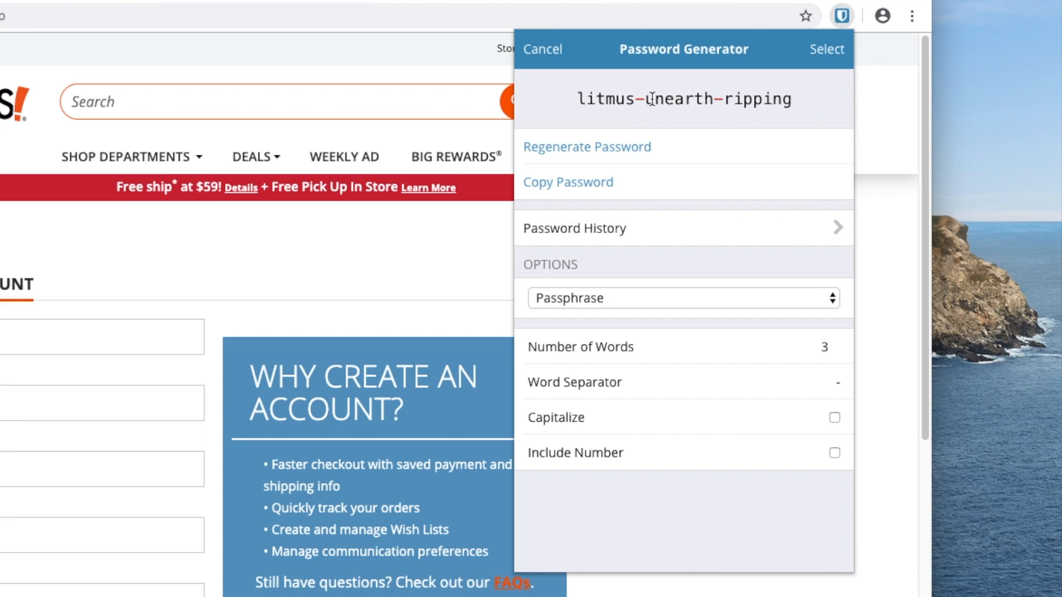
pyautogui.click(641, 302)
pyautogui.click(639, 280)
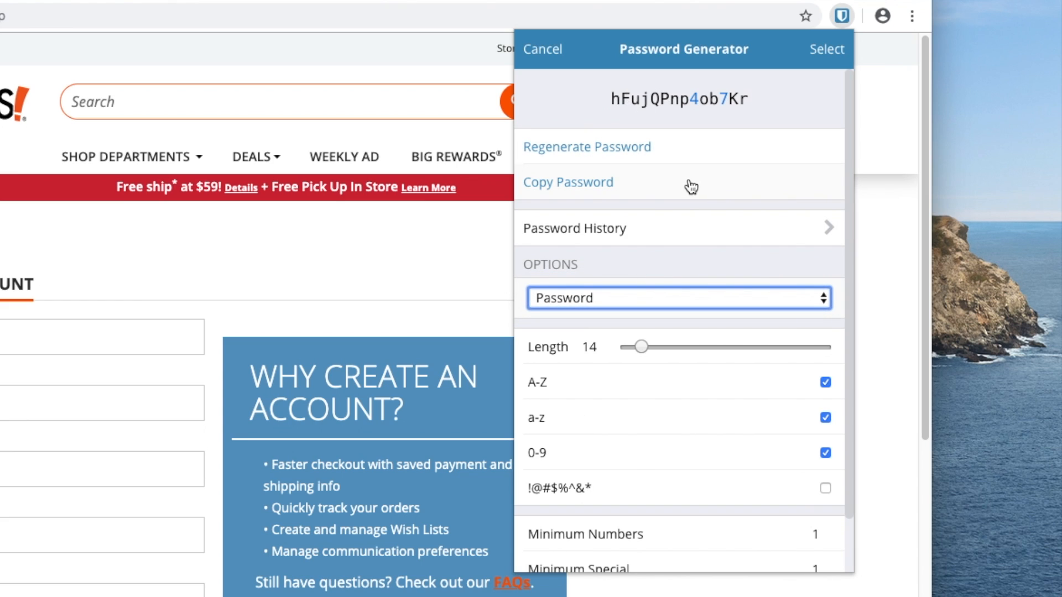
# - Preview passphrases once more, then switch back to Password and use the 14-character password
pyautogui.click(671, 303)
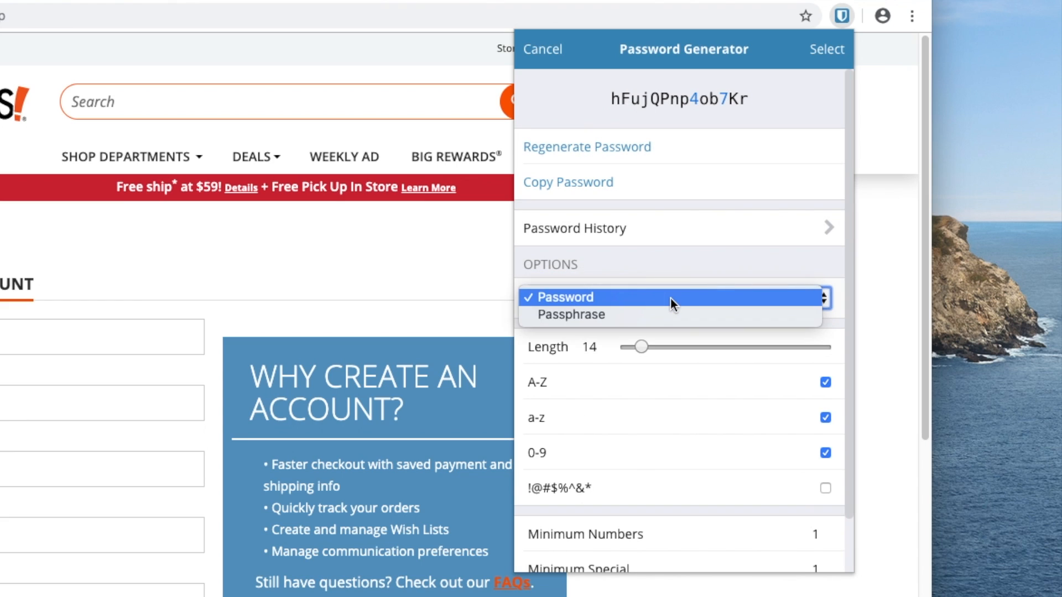
pyautogui.click(669, 314)
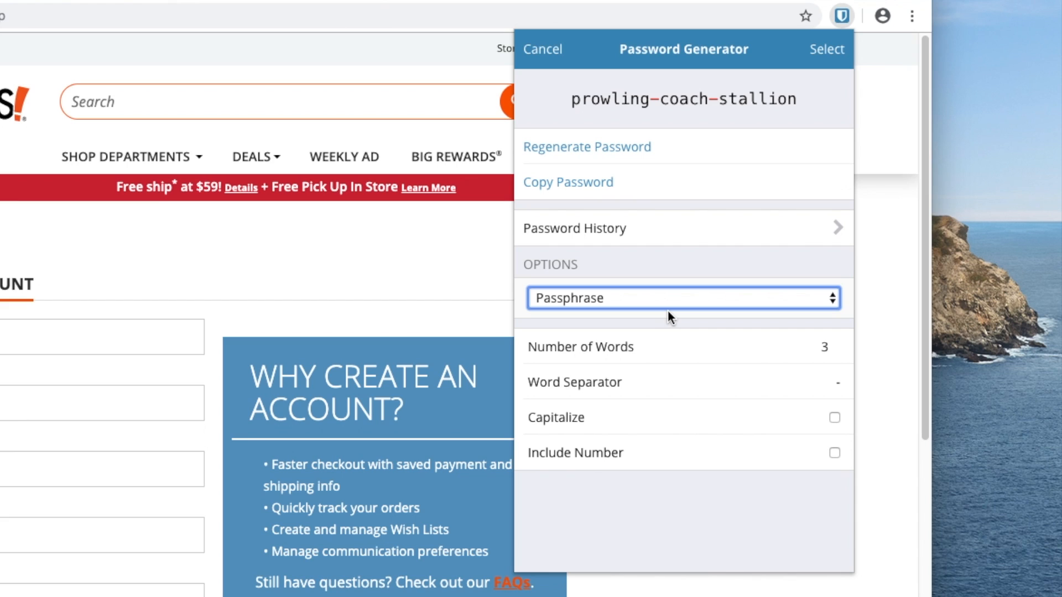
pyautogui.click(650, 294)
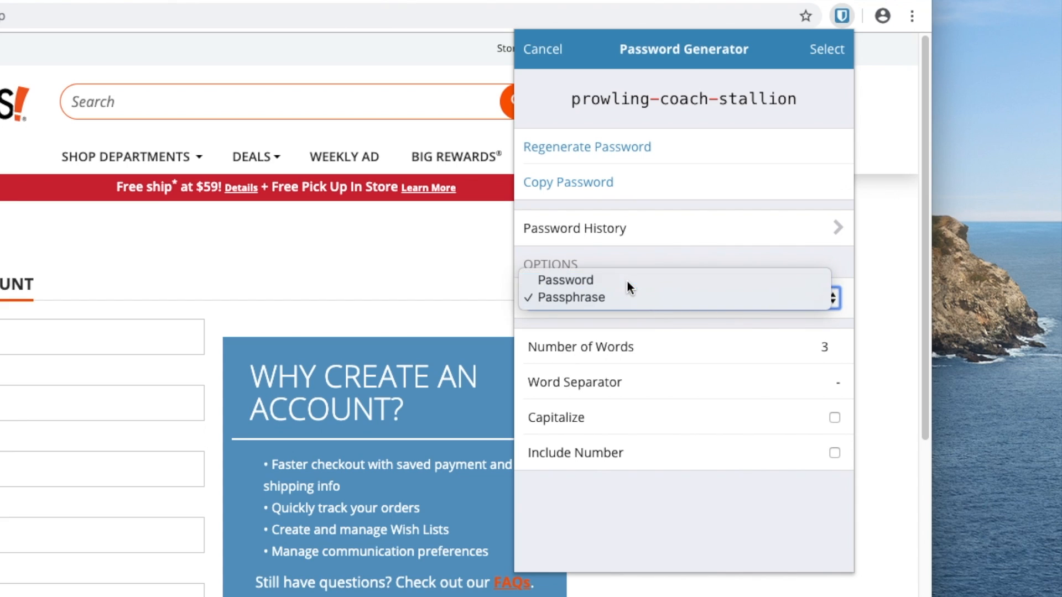
pyautogui.click(626, 280)
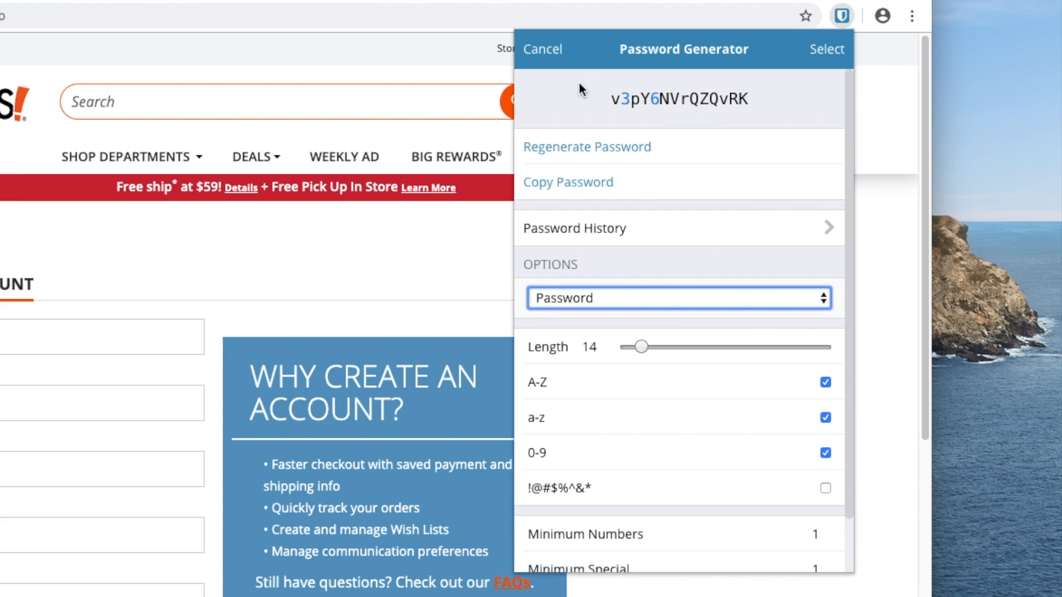
pyautogui.click(828, 51)
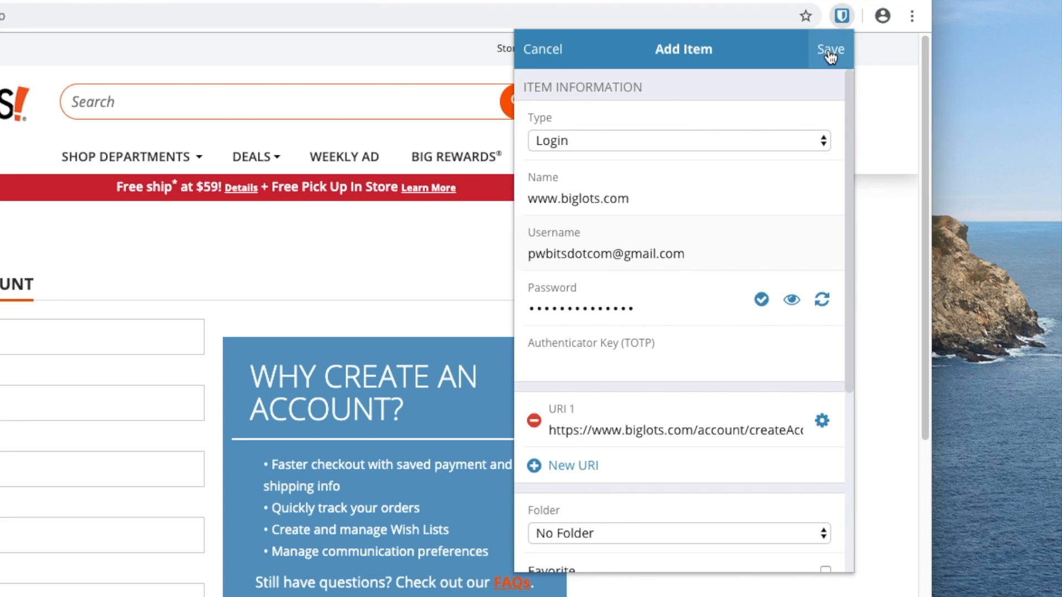
# - Reveal the generated password in plain text and confirm it appears in no known data breaches
pyautogui.click(792, 301)
pyautogui.click(793, 303)
pyautogui.click(792, 302)
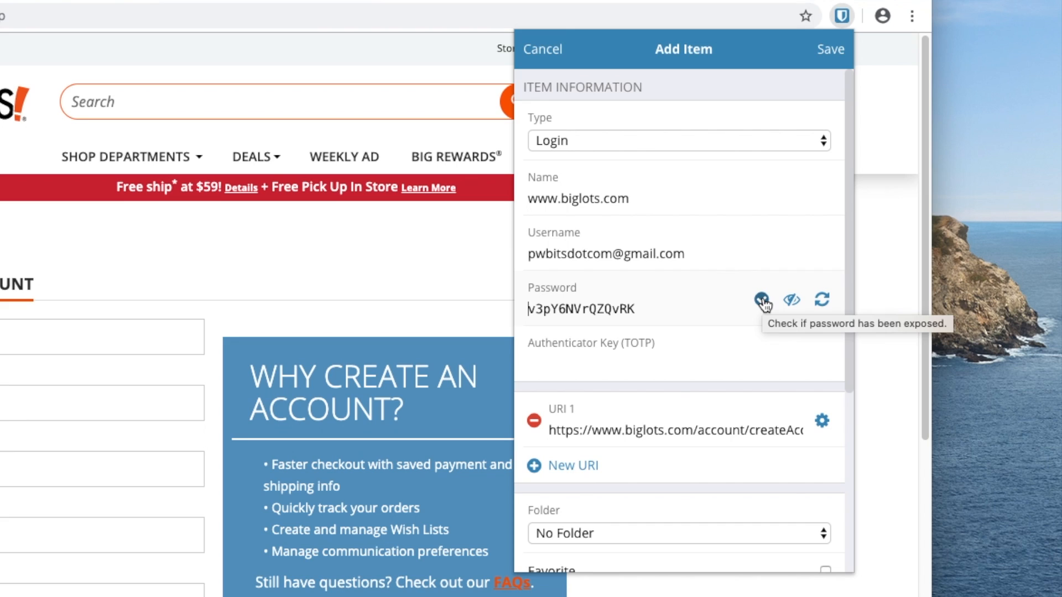
pyautogui.click(762, 301)
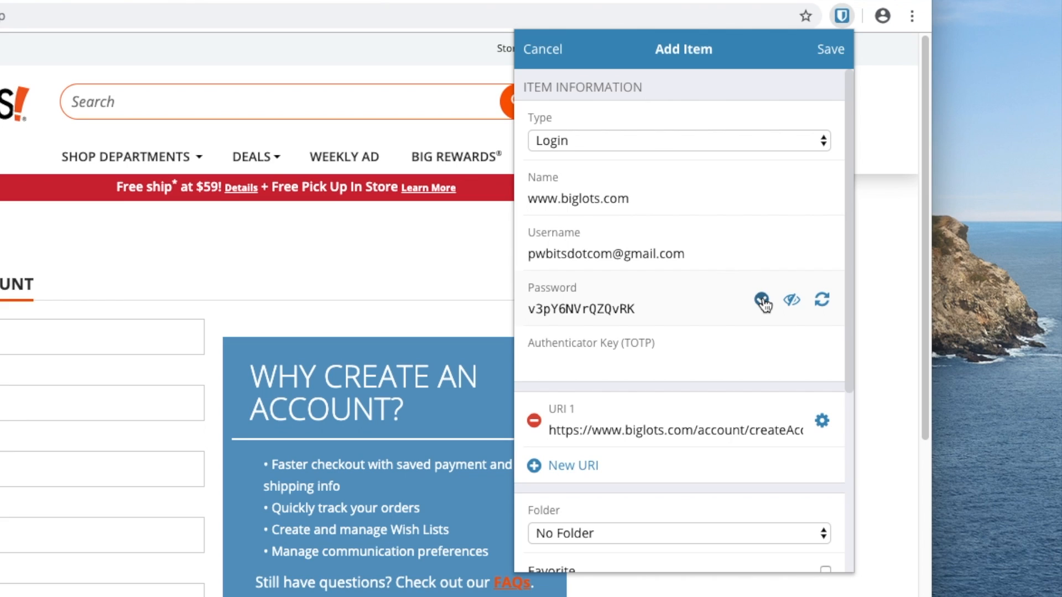
pyautogui.click(762, 300)
pyautogui.scroll(-1, 604, 442)
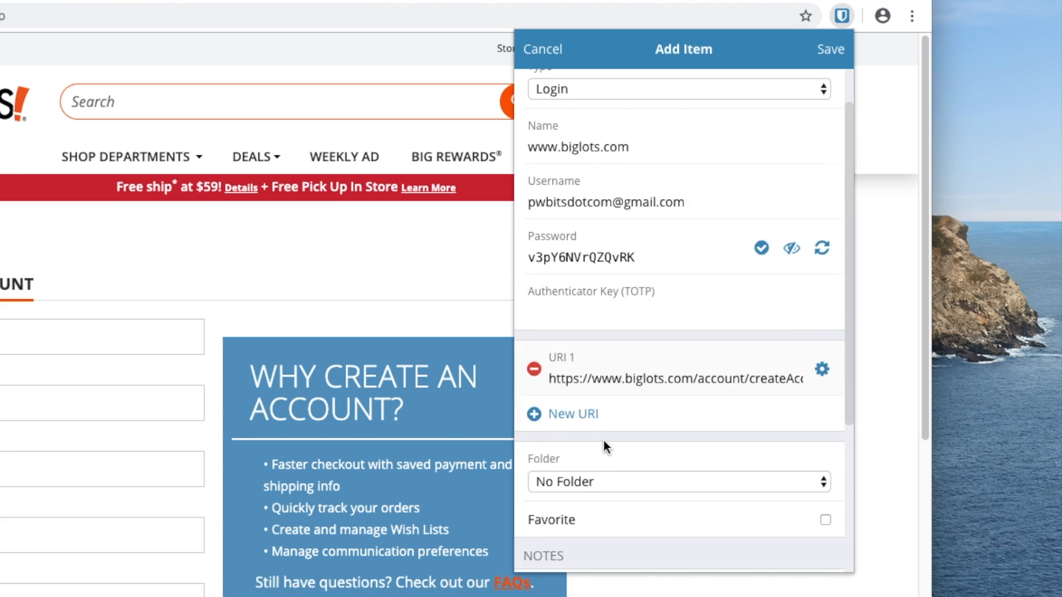
pyautogui.scroll(-3, 604, 441)
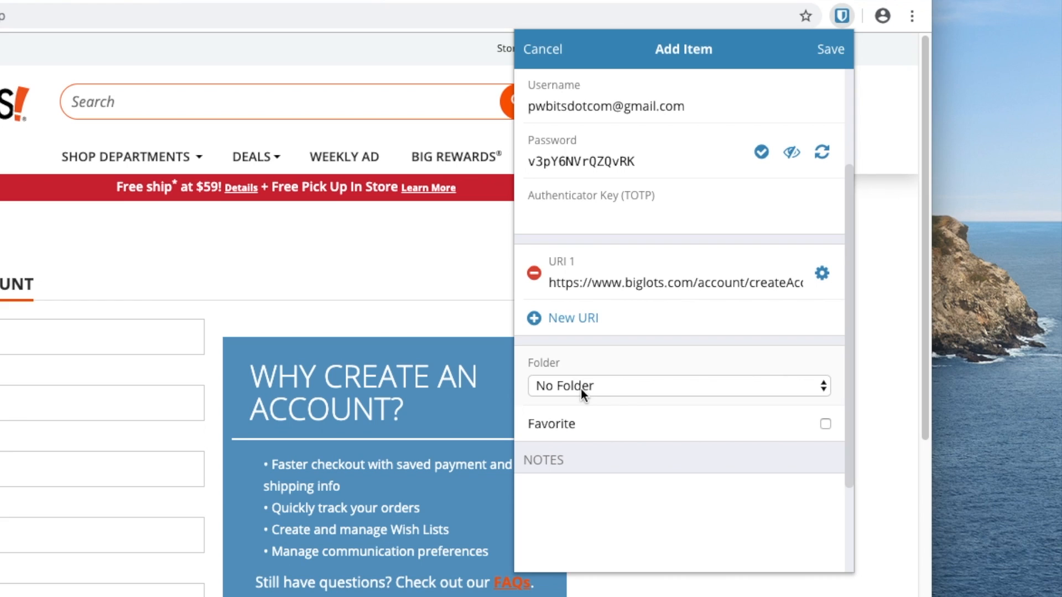
pyautogui.scroll(-3, 767, 462)
pyautogui.click(713, 377)
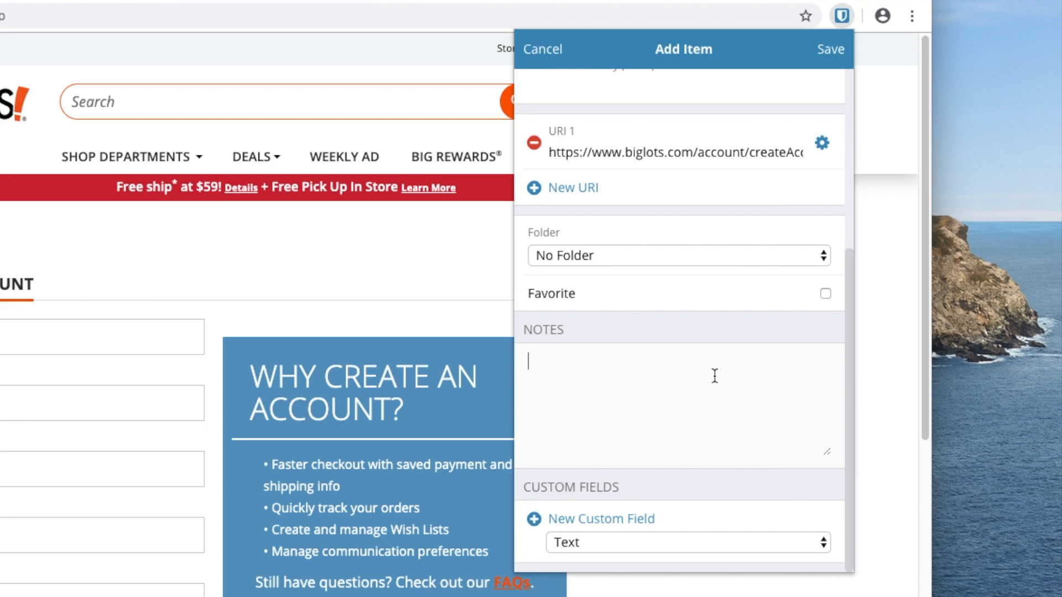
pyautogui.write('Want')
pyautogui.press('BackSpace')
pyautogui.press('BackSpace')
pyautogui.press('BackSpace')
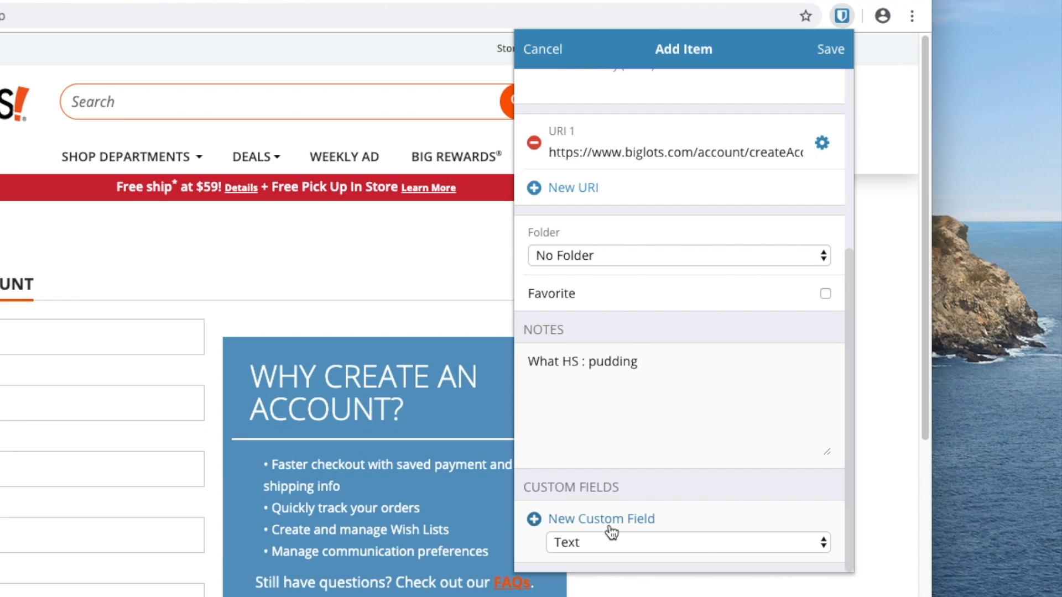
pyautogui.scroll(5, 611, 532)
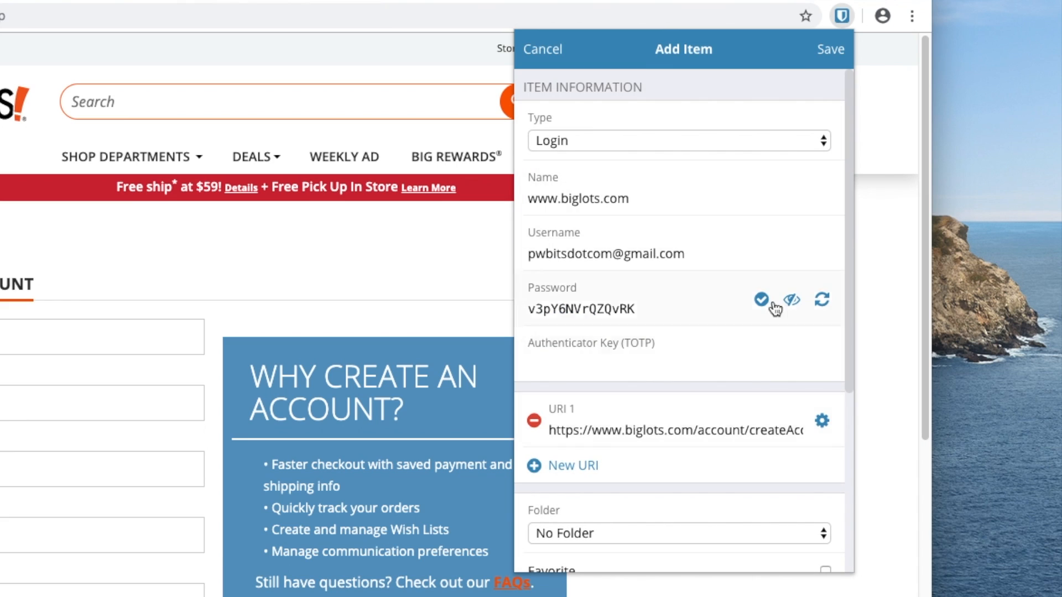
pyautogui.click(831, 51)
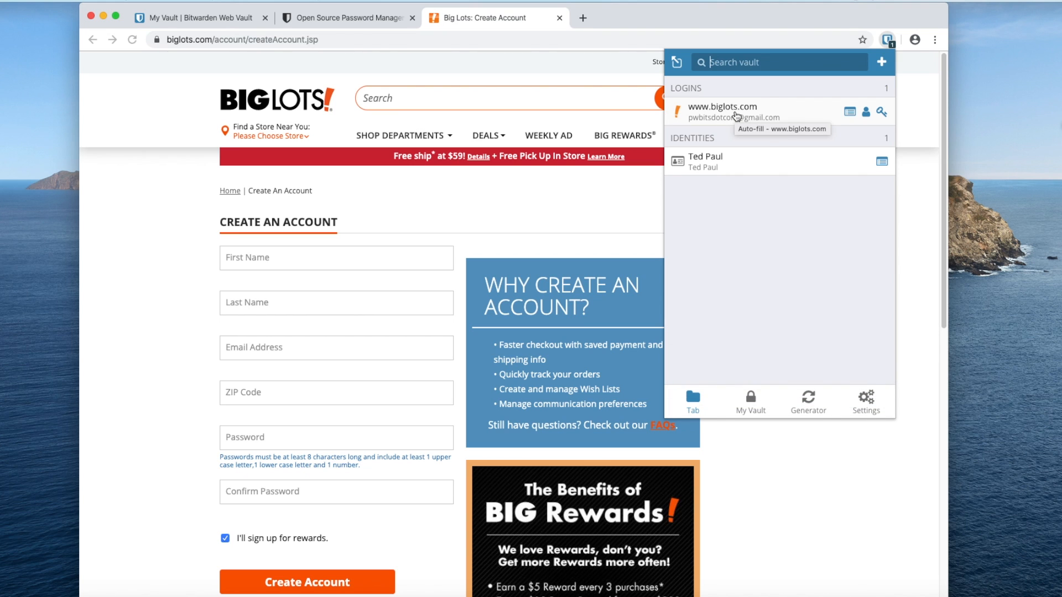
# - Autofill the Big Lots sign-up form from the biglots login and enter first name, last name and ZIP code
pyautogui.click(735, 115)
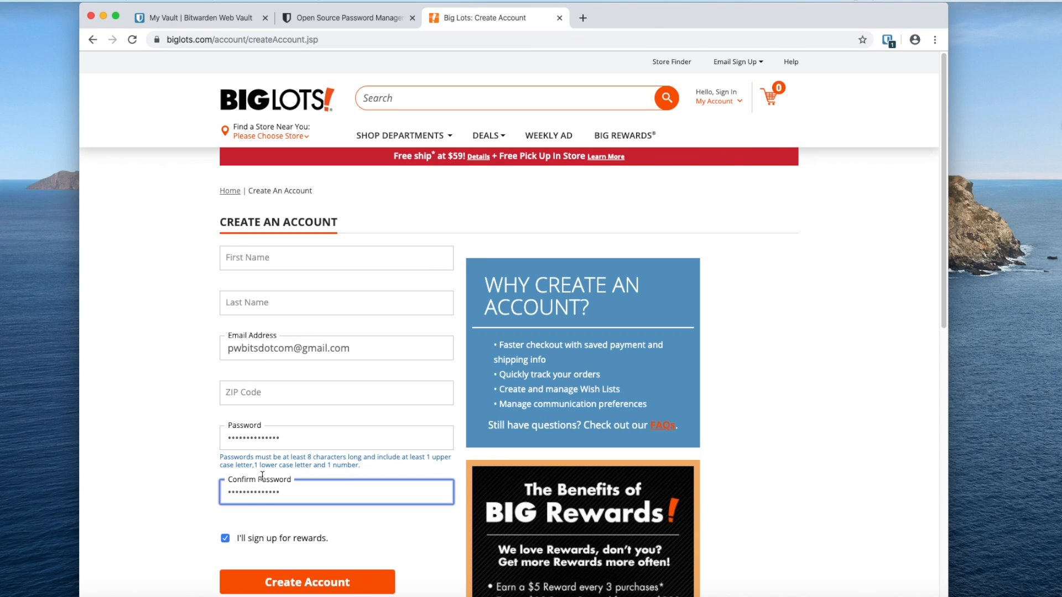
pyautogui.click(277, 263)
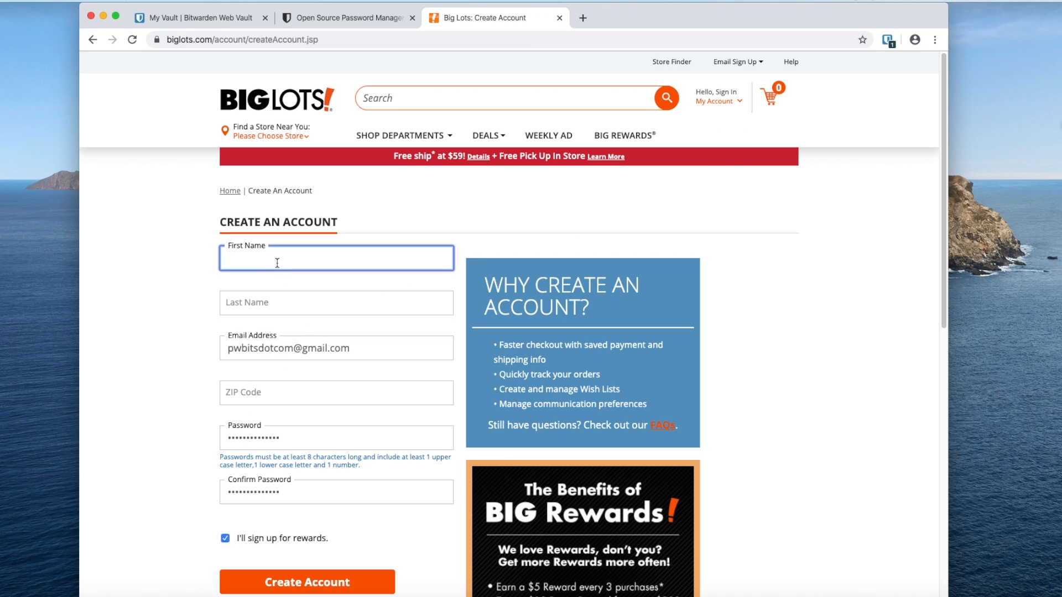
pyautogui.press('Tab')
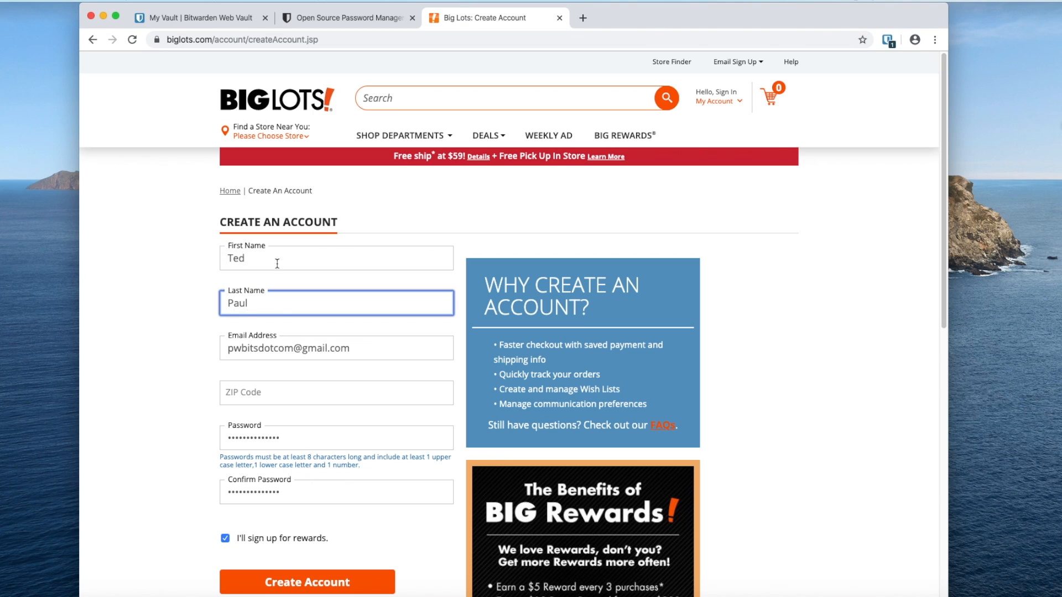
pyautogui.click(281, 396)
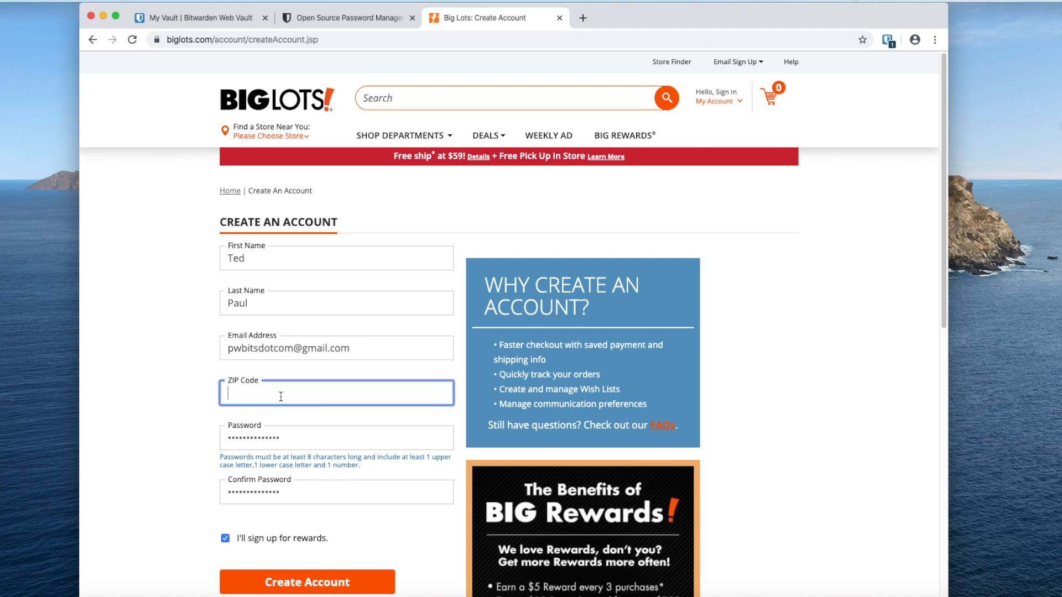
pyautogui.write('78061')
# - Decline the rewards sign-up and create the Big Lots account
pyautogui.click(225, 539)
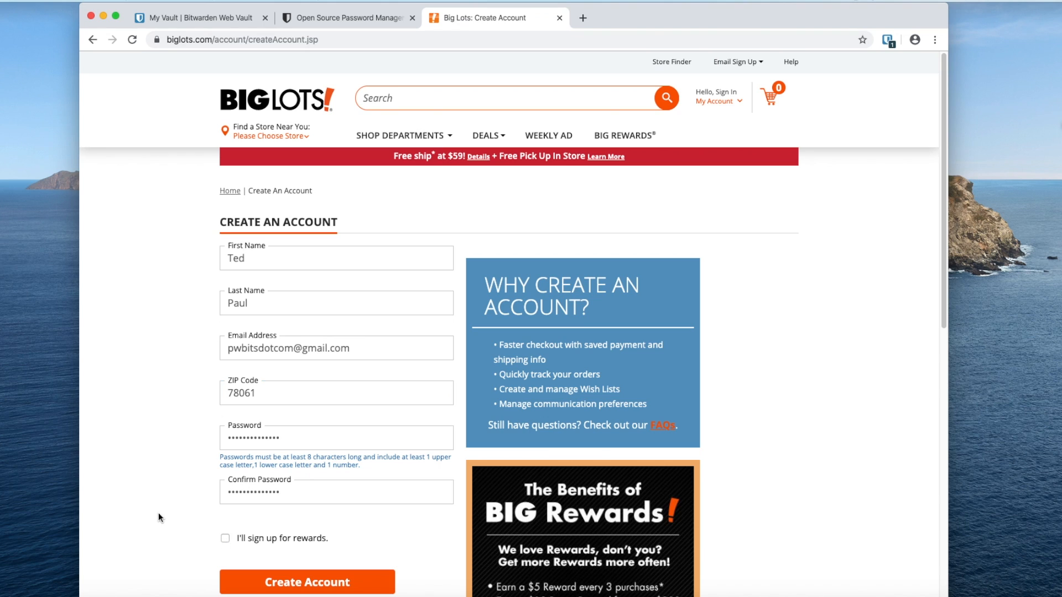
pyautogui.scroll(-1, 158, 515)
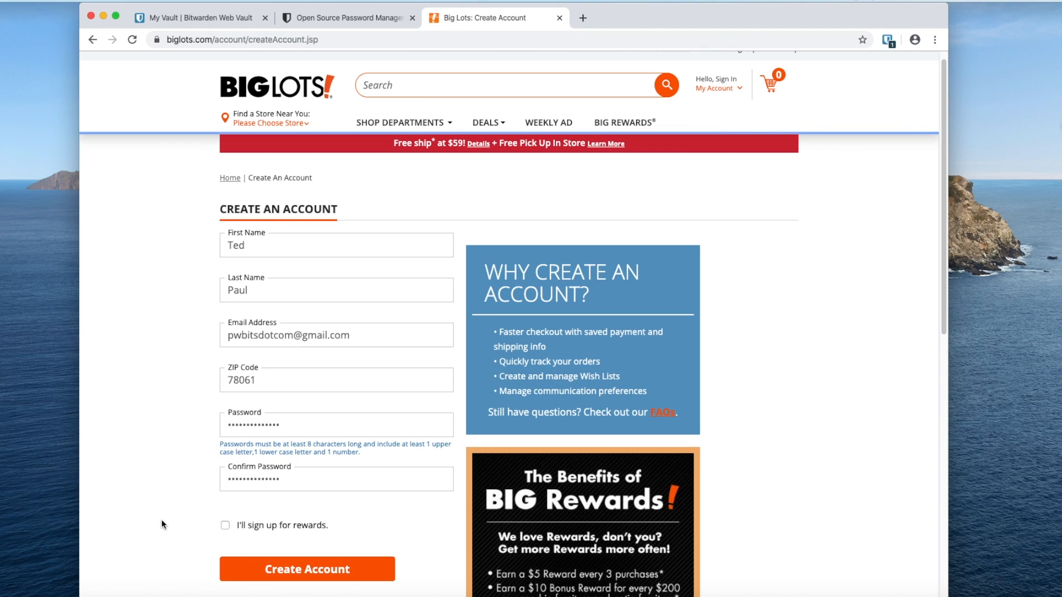
pyautogui.click(294, 573)
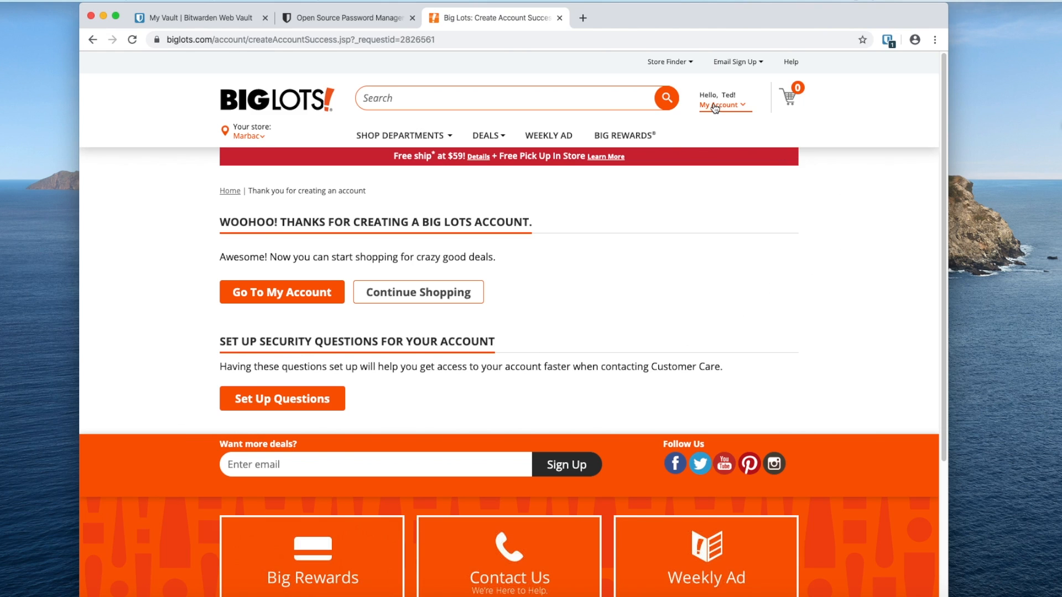
# - Sign out of the Big Lots account and navigate to the Big Lots sign-in page
pyautogui.moveTo(715, 108)
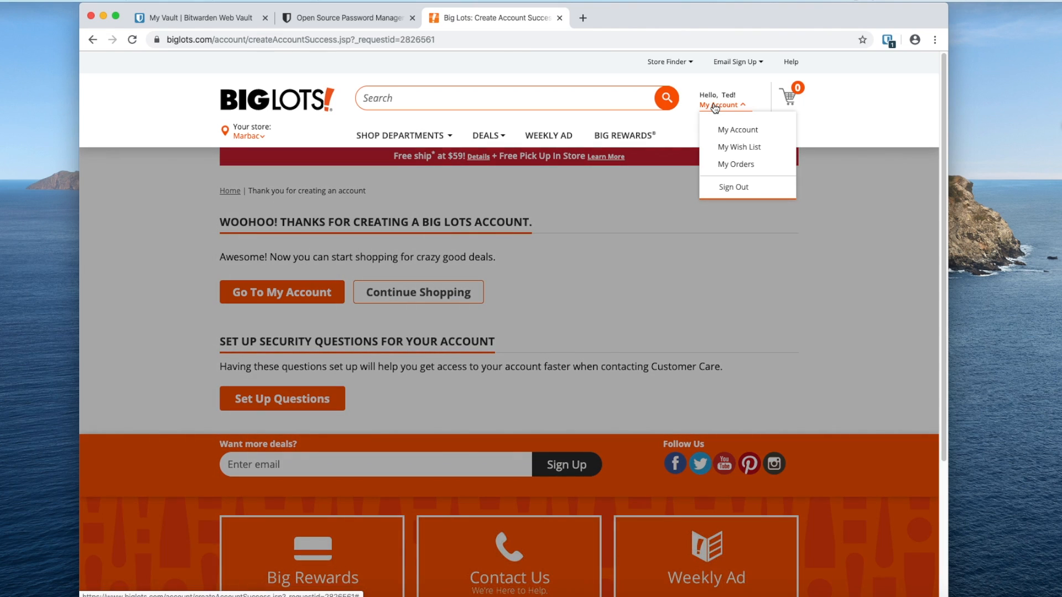
pyautogui.click(735, 189)
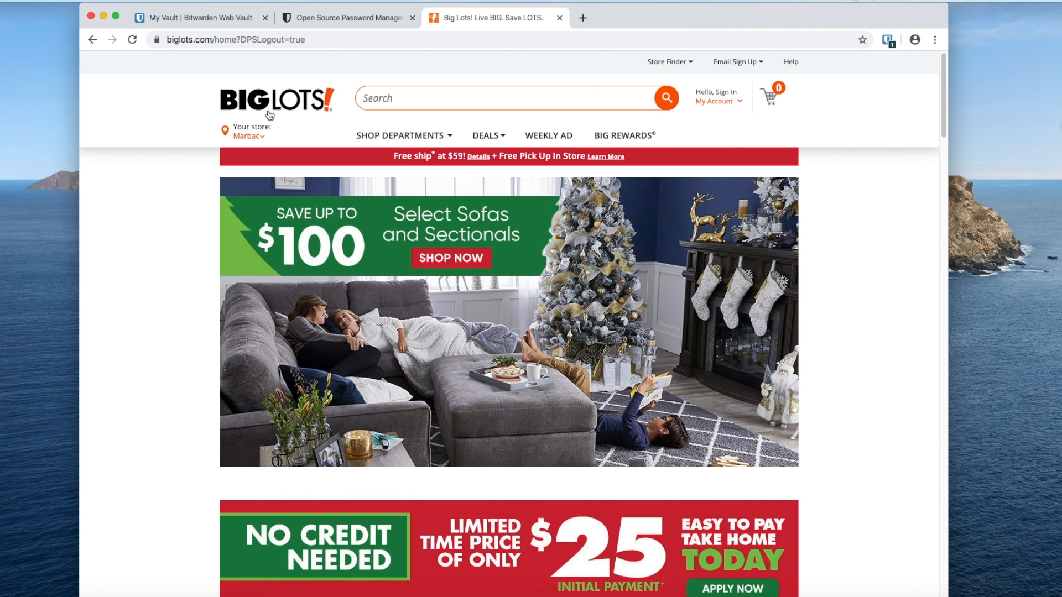
pyautogui.click(713, 103)
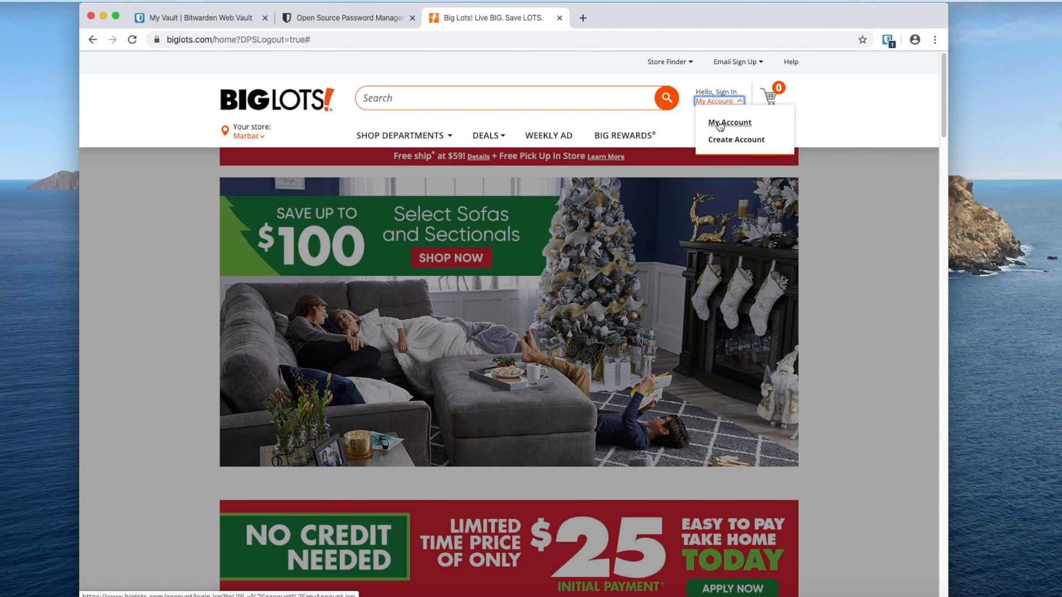
pyautogui.click(726, 141)
pyautogui.click(92, 39)
pyautogui.click(716, 101)
pyautogui.click(713, 125)
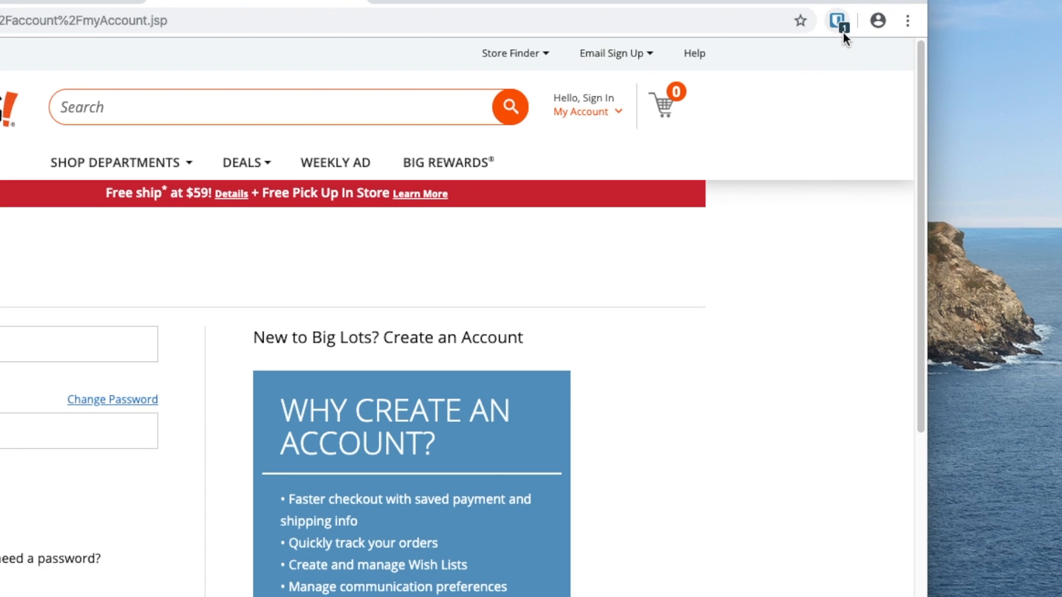
# - Autofill the sign-in form from the saved biglots login and sign in
pyautogui.click(834, 23)
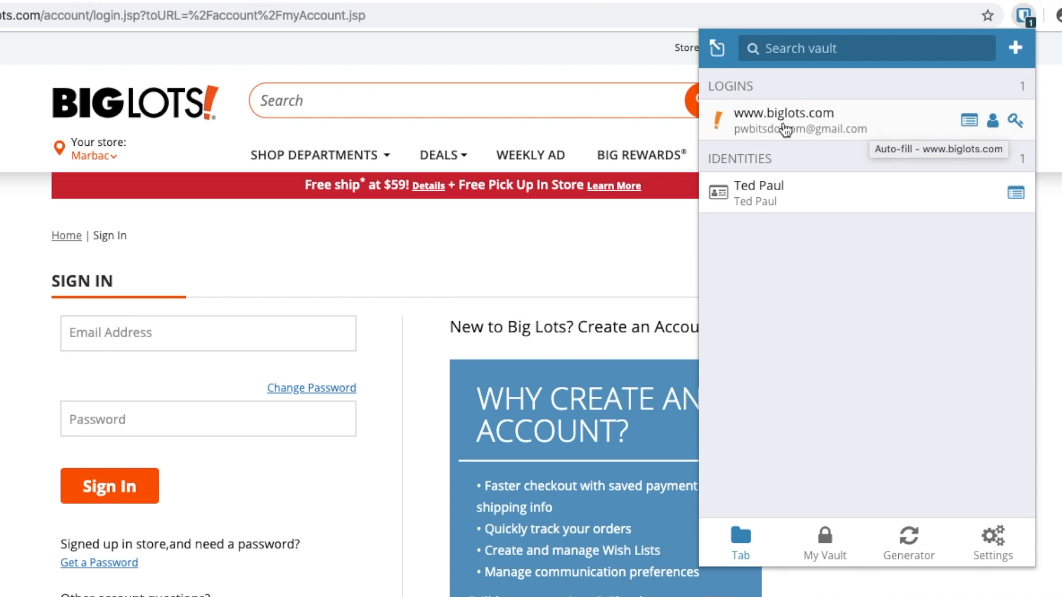
pyautogui.click(781, 122)
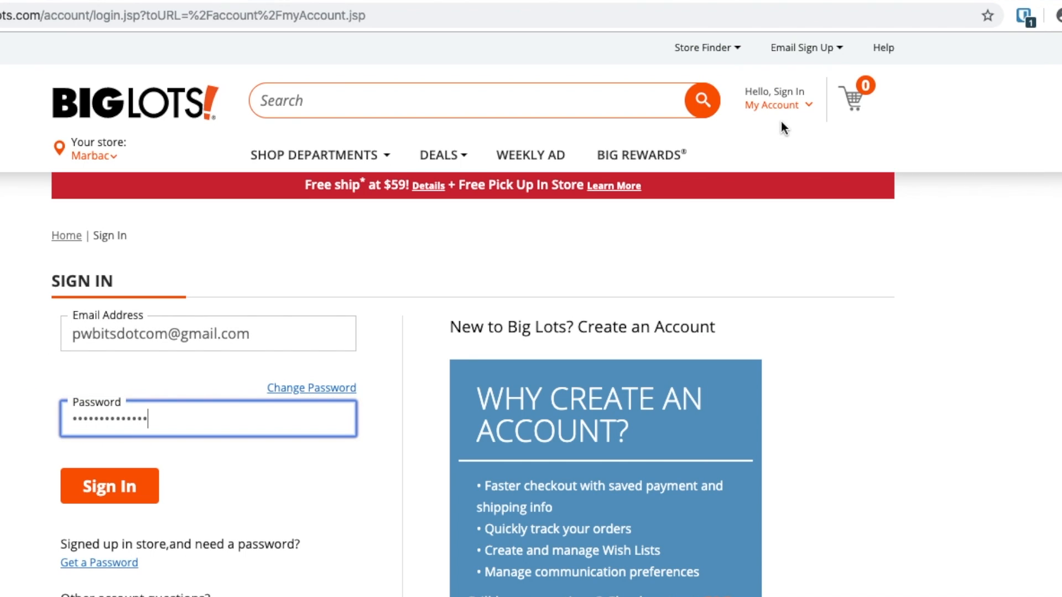
pyautogui.click(112, 486)
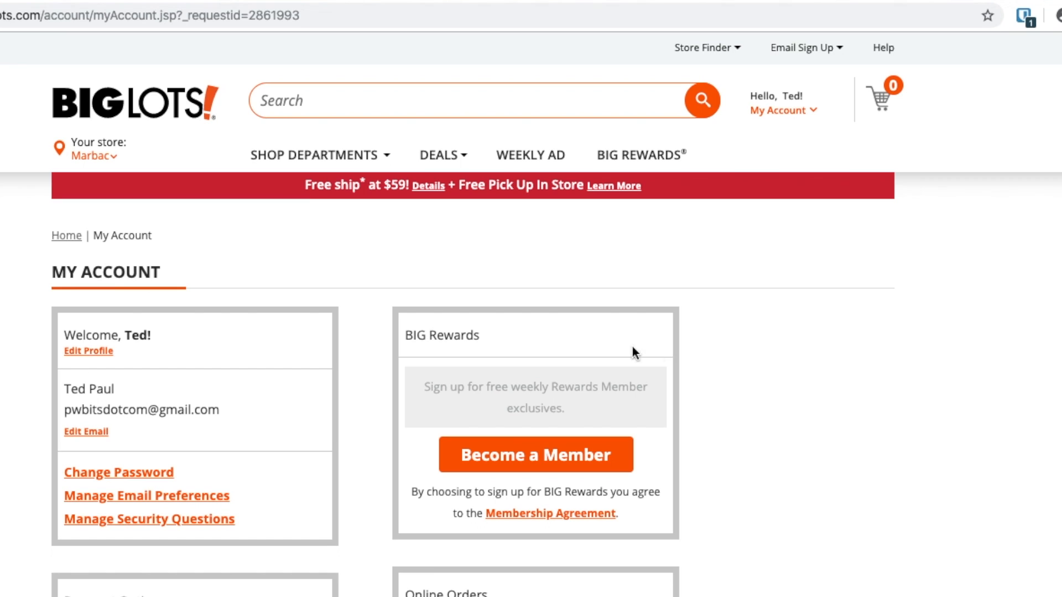
pyautogui.click(1022, 16)
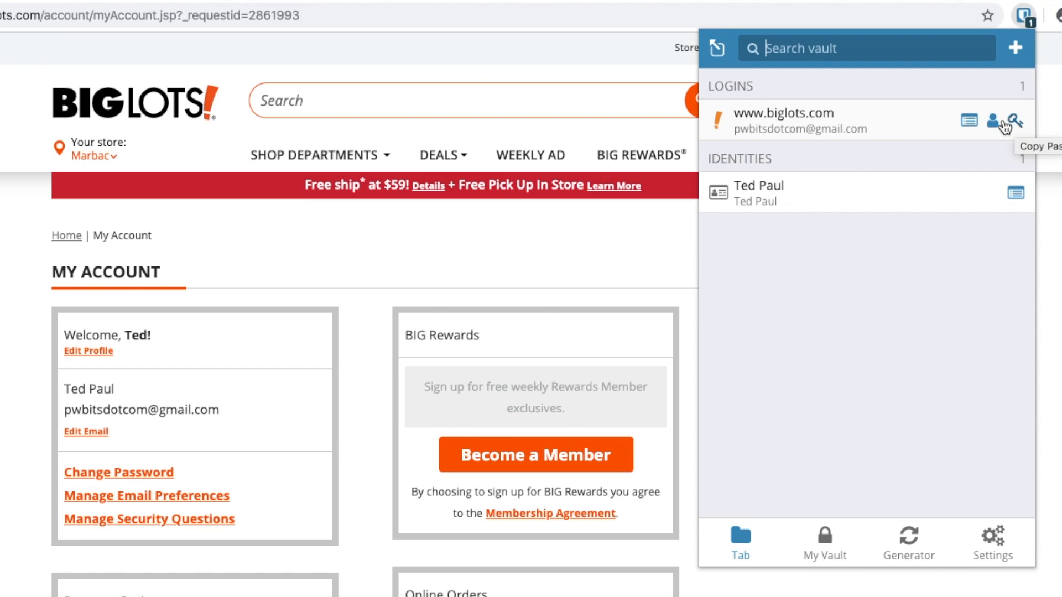
pyautogui.click(970, 122)
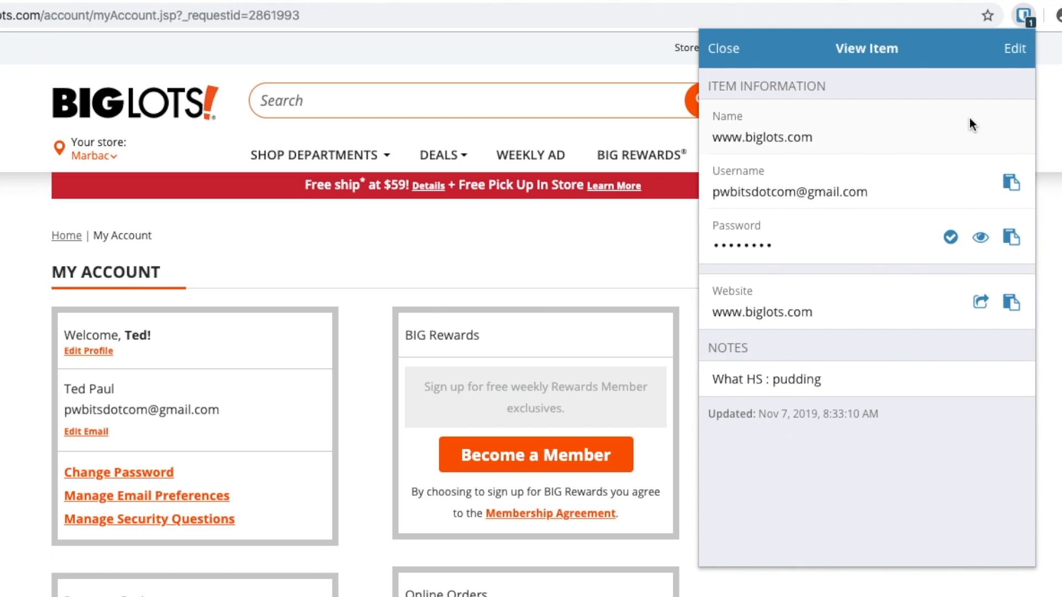
pyautogui.click(981, 238)
pyautogui.click(982, 238)
pyautogui.click(724, 55)
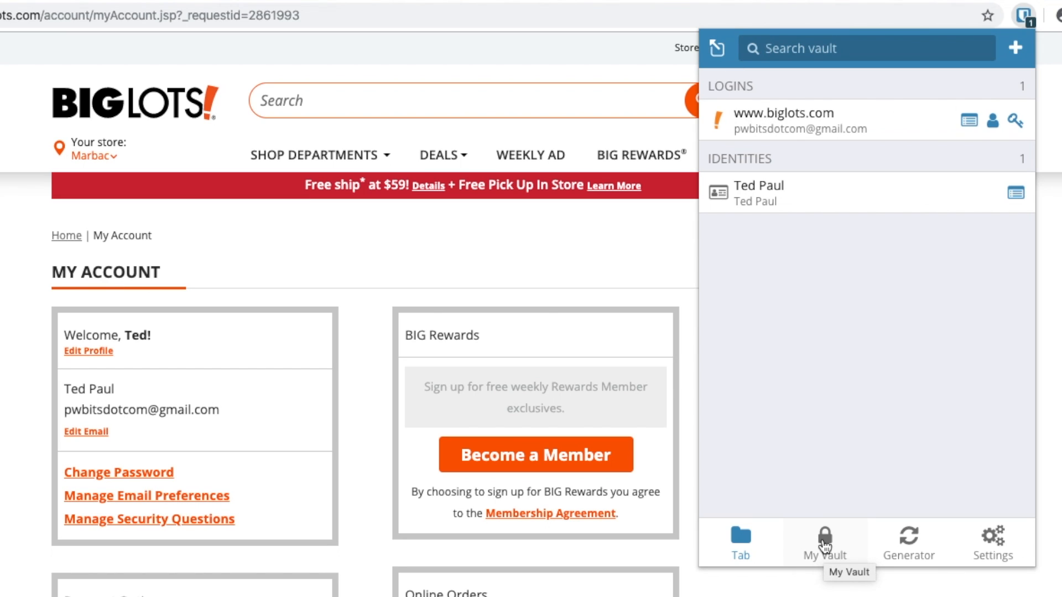
# - Show the whole vault grouped by type and inspect the Facebook login
pyautogui.click(824, 546)
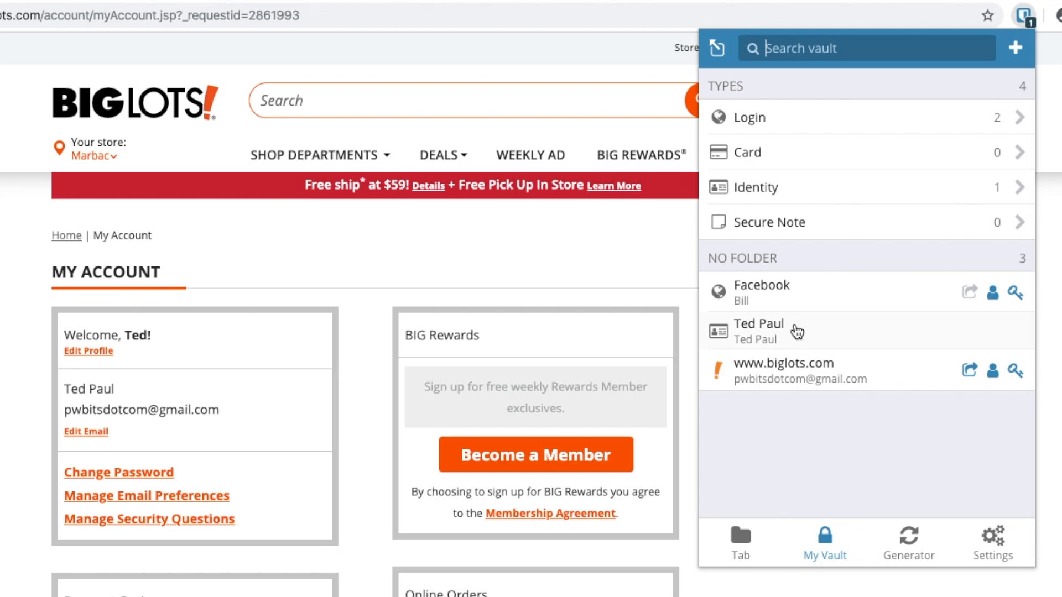
pyautogui.click(794, 297)
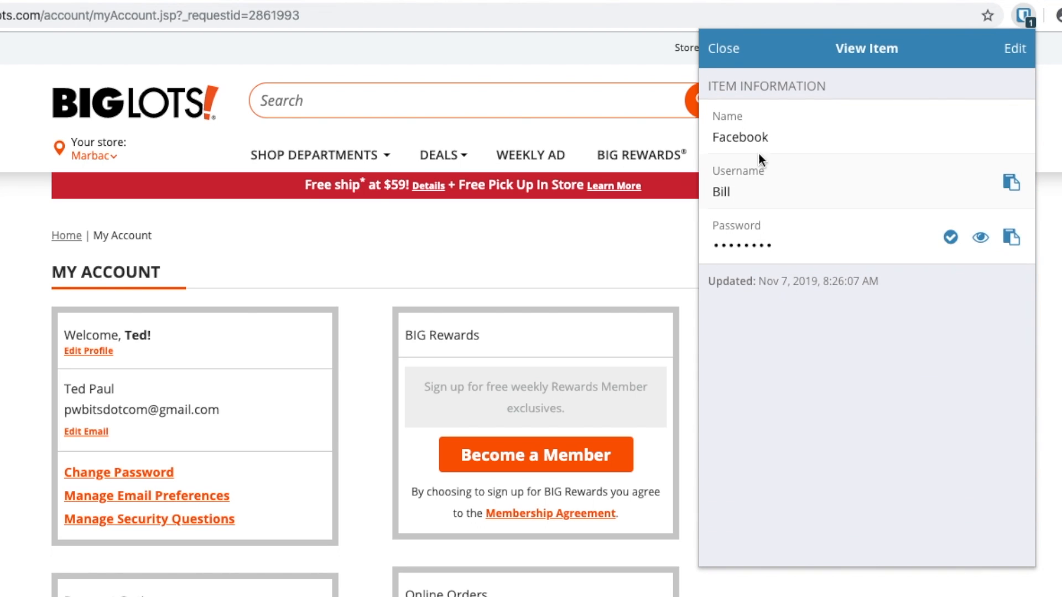
pyautogui.click(722, 50)
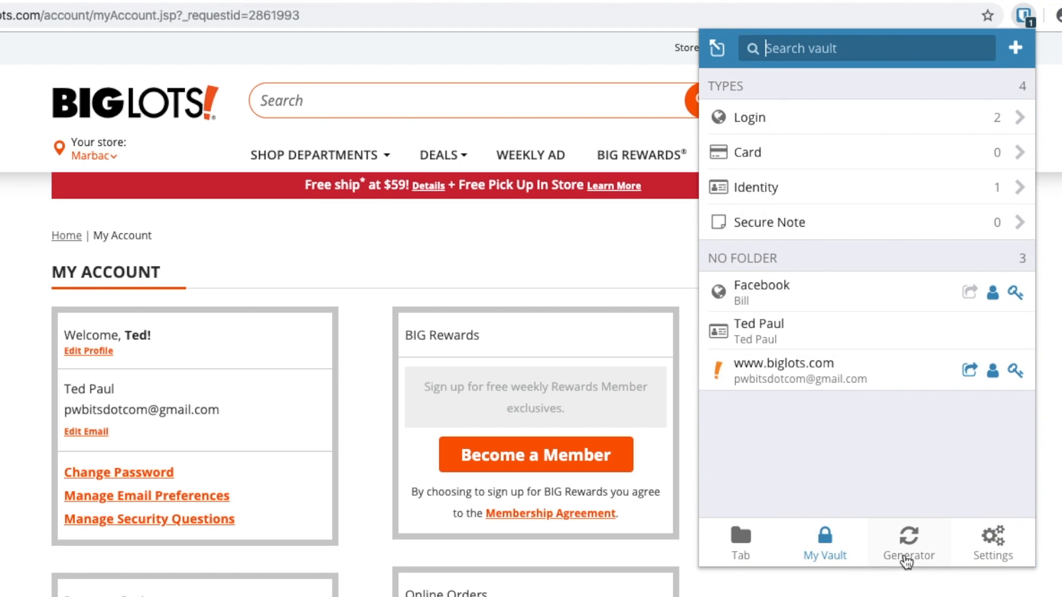
# - Set the generator length to 10 characters and check the password history
pyautogui.click(907, 562)
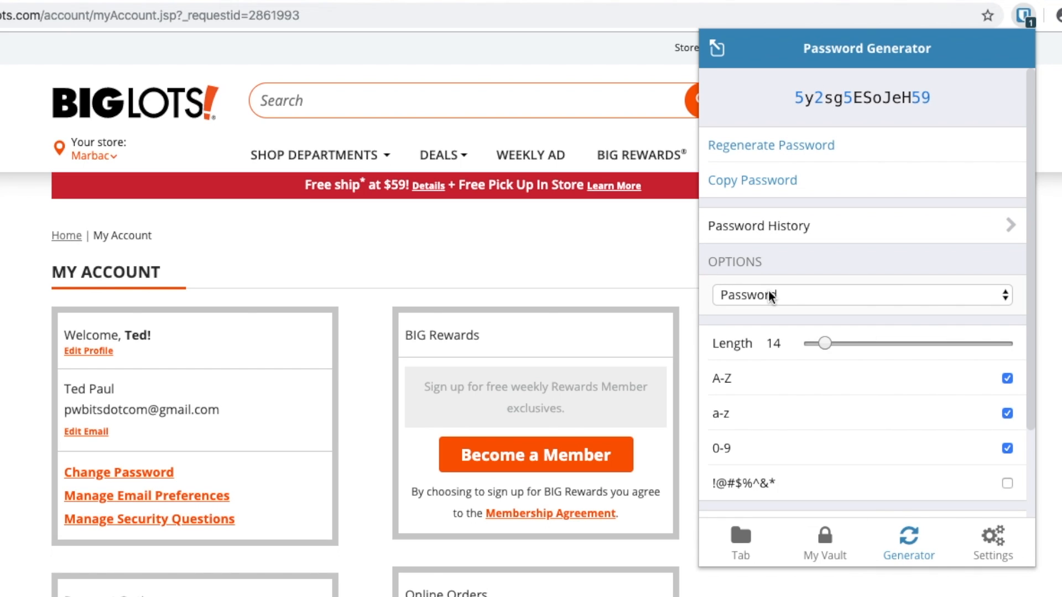
pyautogui.moveTo(823, 344)
pyautogui.mouseDown()
pyautogui.moveTo(835, 344)
pyautogui.moveTo(818, 344)
pyautogui.mouseUp()
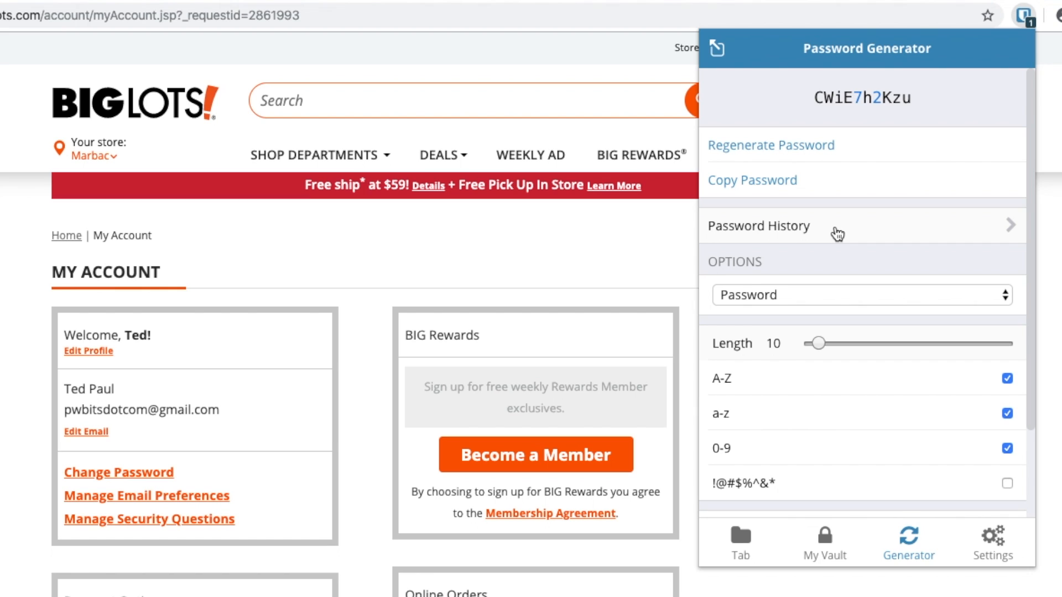
pyautogui.click(837, 234)
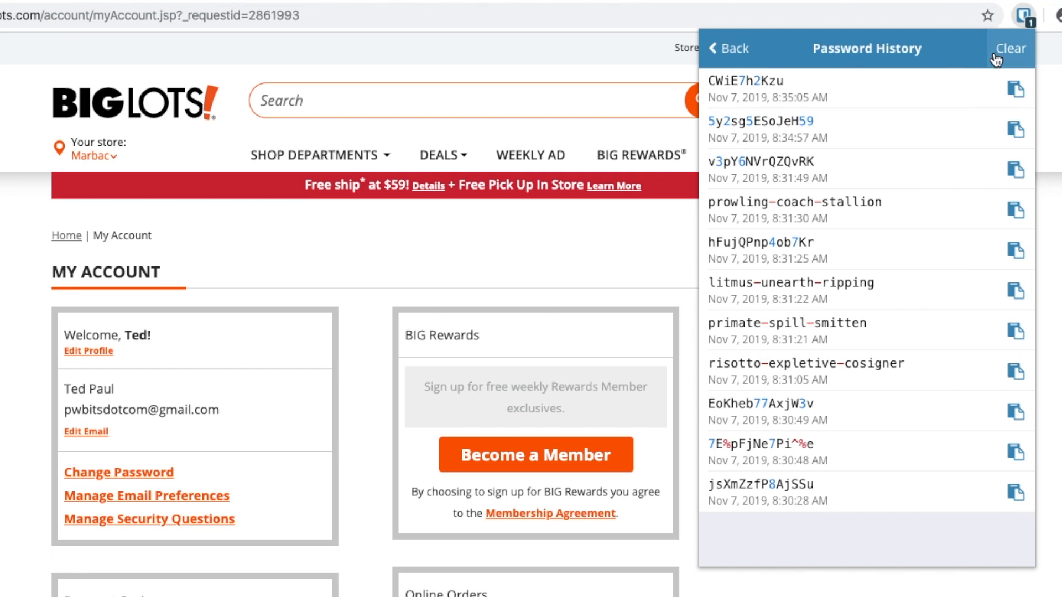
pyautogui.click(722, 48)
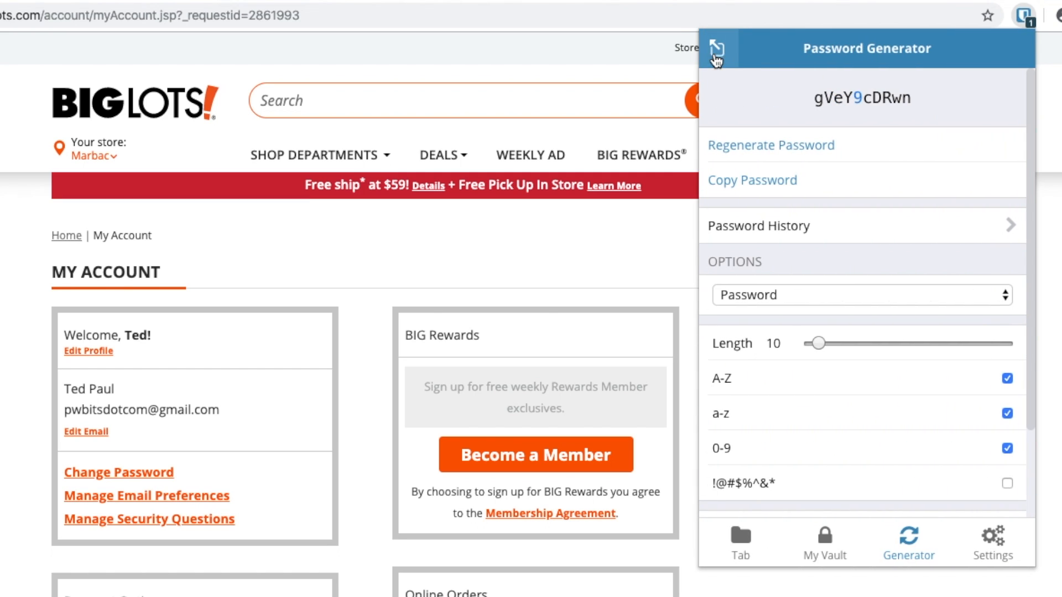
# - Keep the vault lock timeout at On Browser Restart and close the extension popup
pyautogui.click(993, 539)
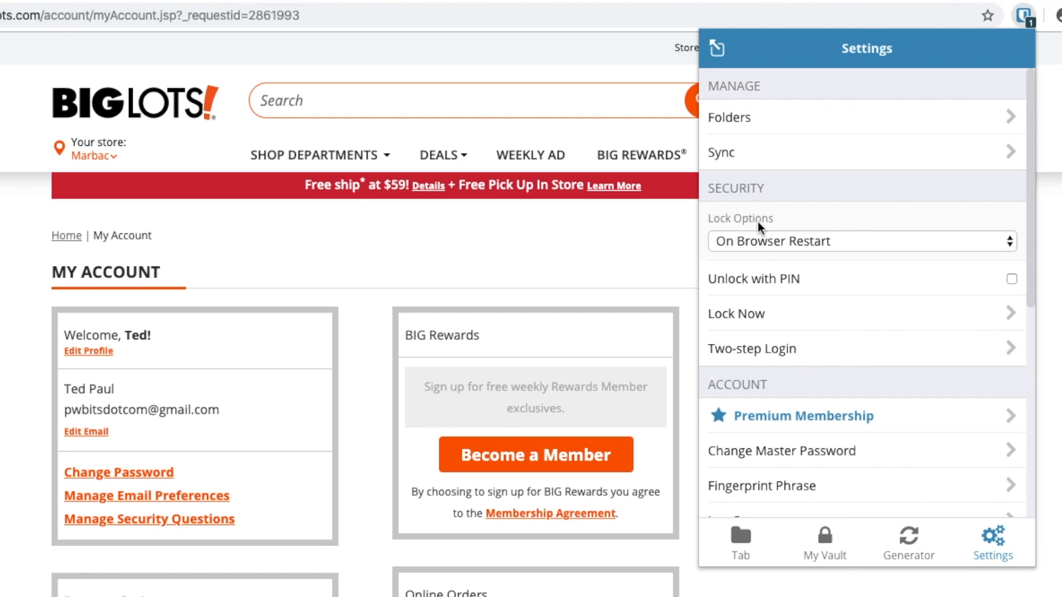
pyautogui.click(851, 240)
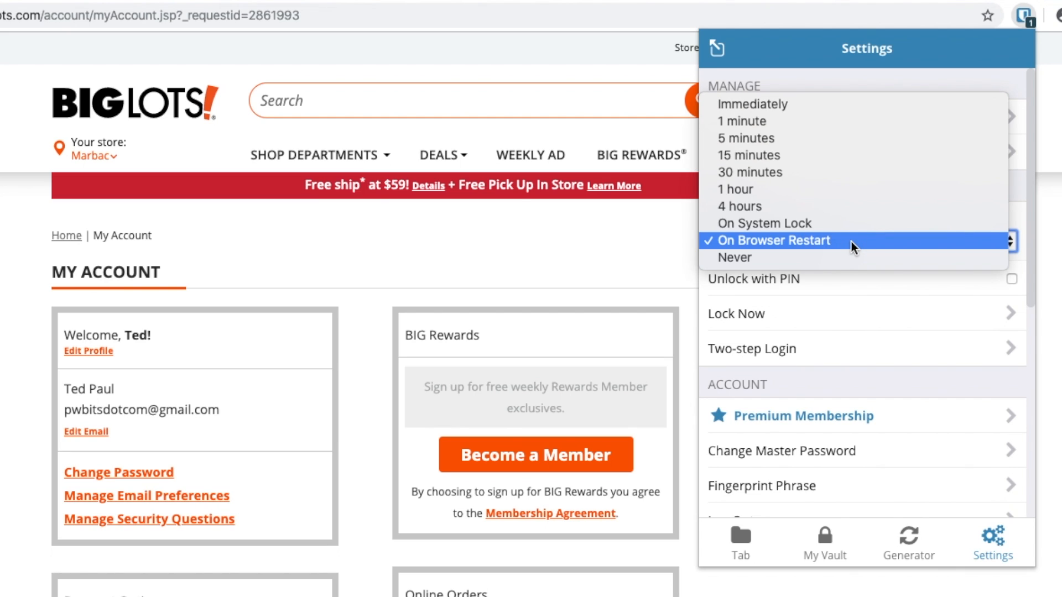
pyautogui.click(852, 241)
pyautogui.click(851, 242)
pyautogui.click(780, 242)
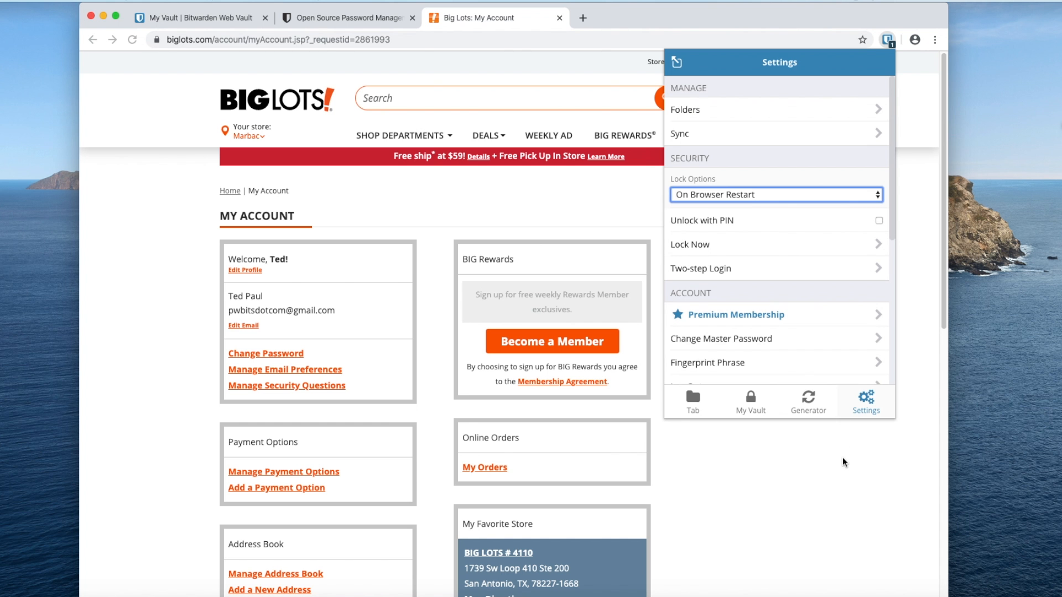
pyautogui.click(842, 459)
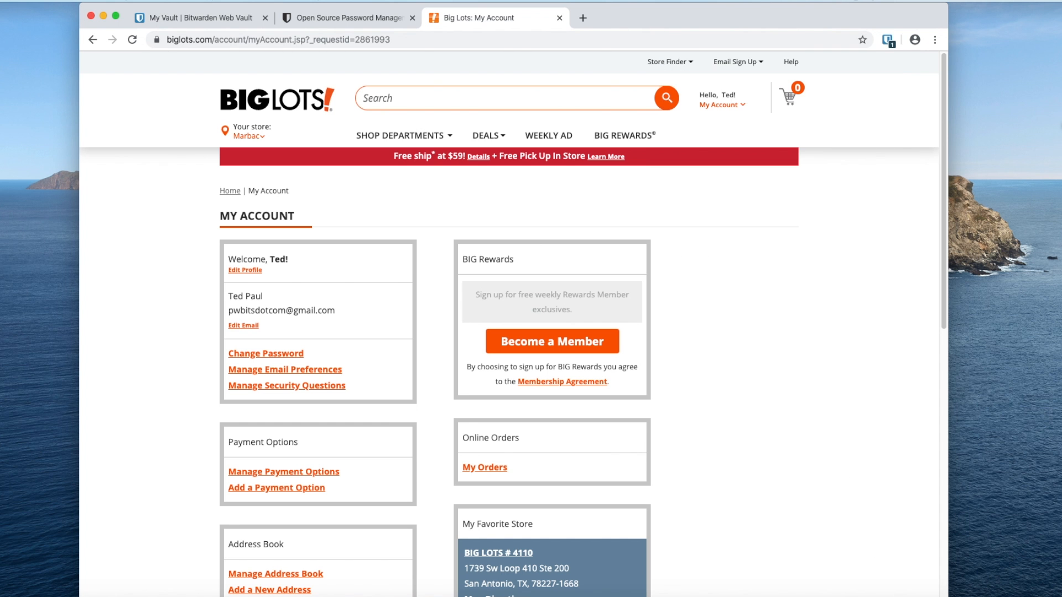
pyautogui.click(911, 595)
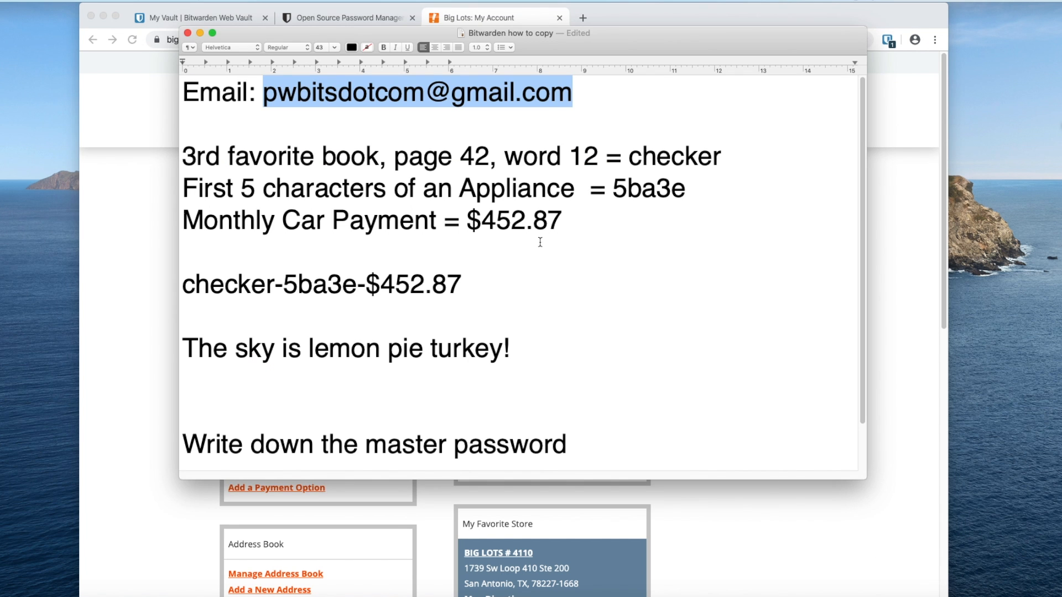
pyautogui.click(520, 243)
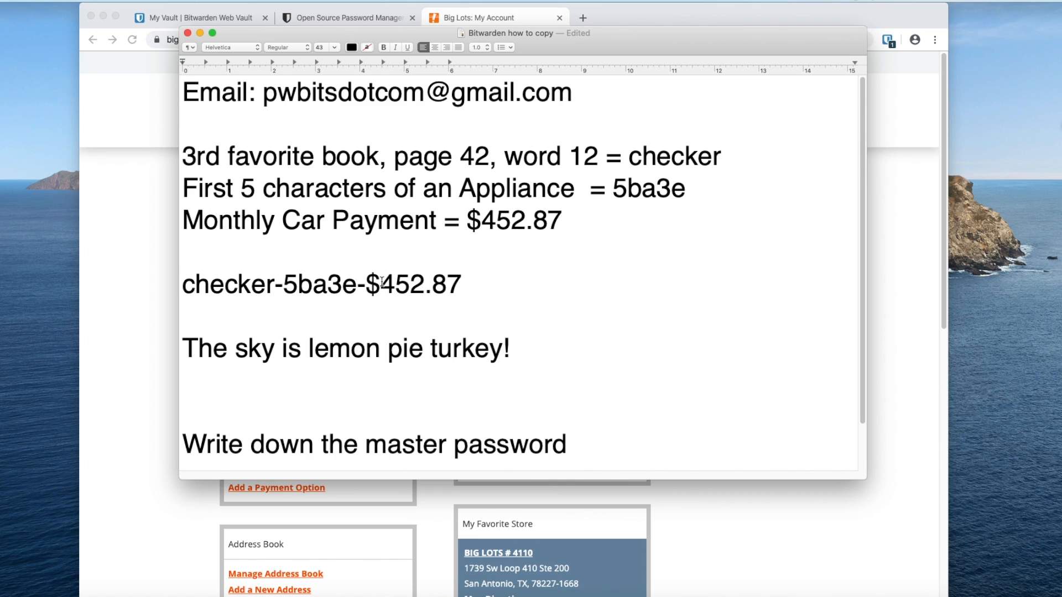
pyautogui.moveTo(538, 339); pyautogui.dragTo(188, 78)
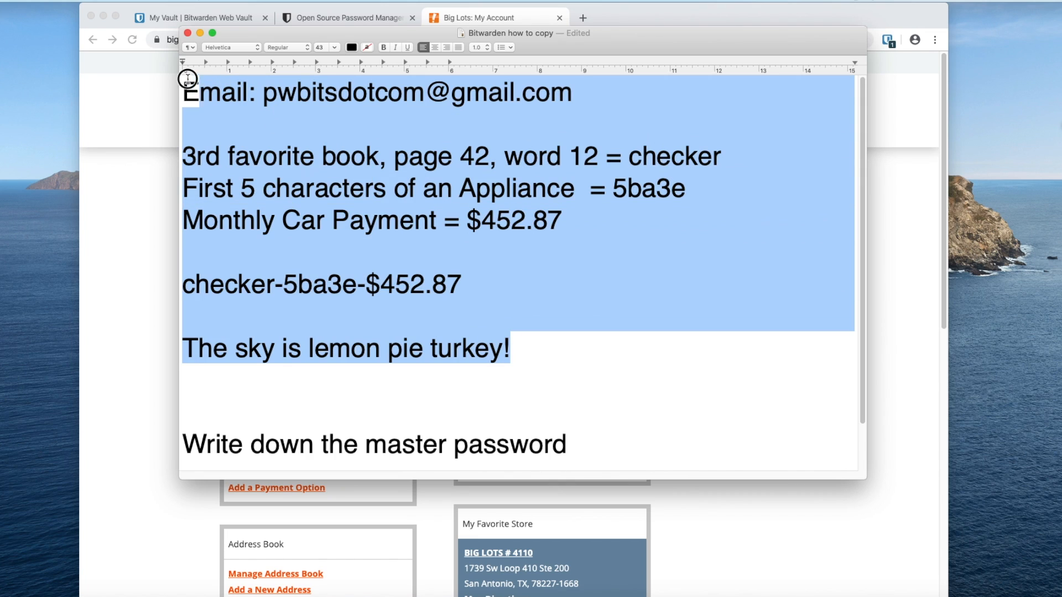
pyautogui.click(511, 283)
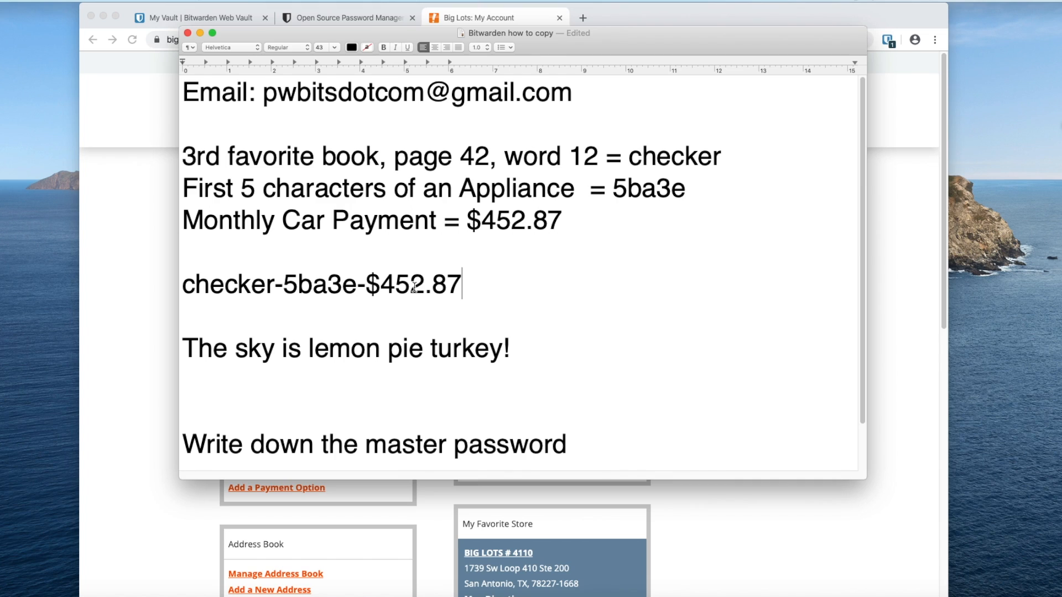
pyautogui.click(206, 313)
pyautogui.click(130, 248)
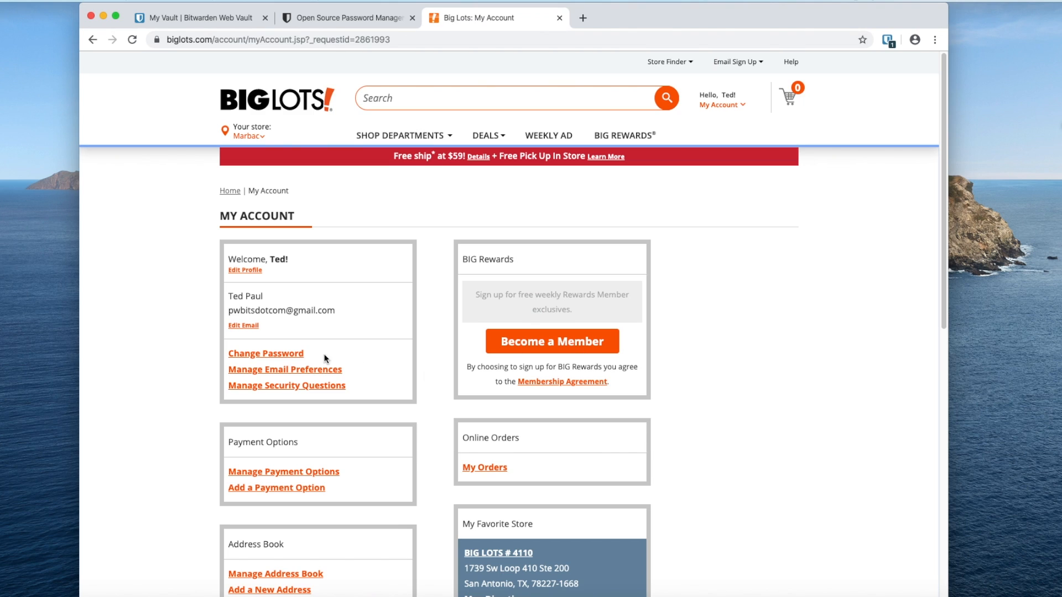
# - Open Big Lots' Change Password form and bring up the Bitwarden vault list for this site
pyautogui.click(289, 354)
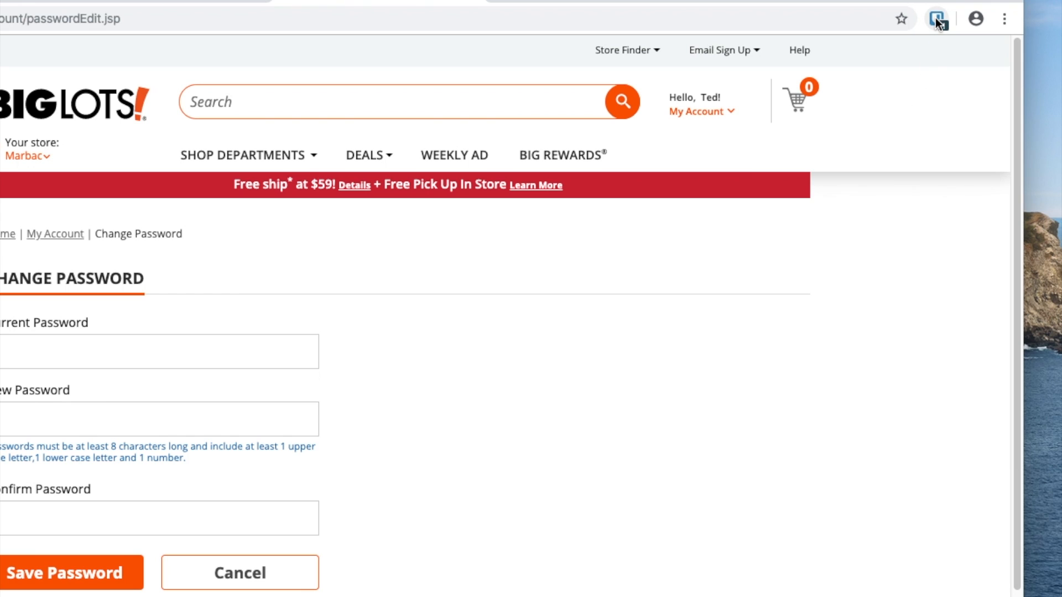
pyautogui.click(937, 20)
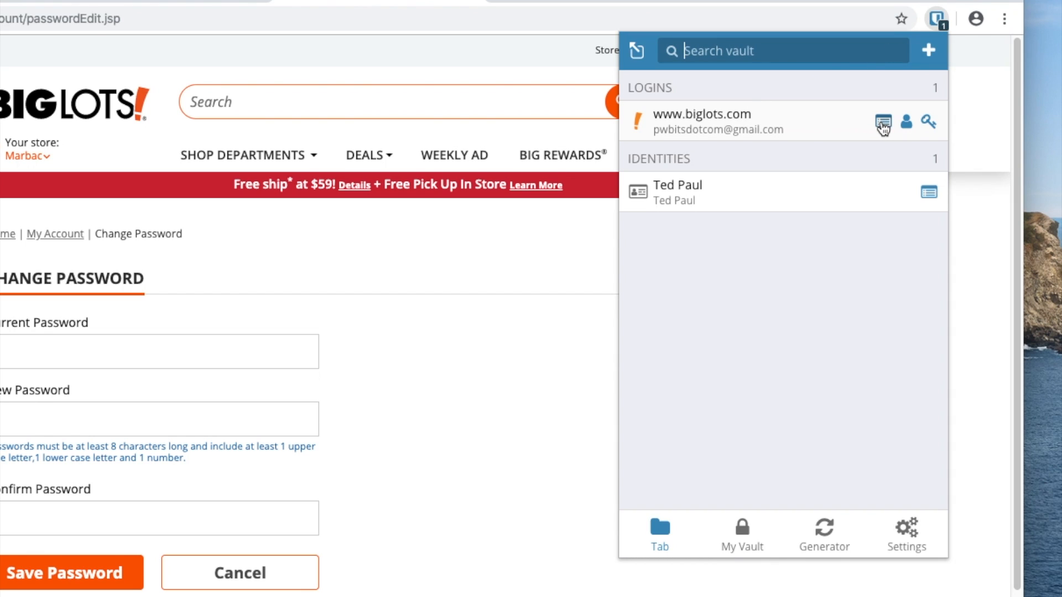
# - Open the biglots.com login for editing and reveal its current password
pyautogui.click(884, 123)
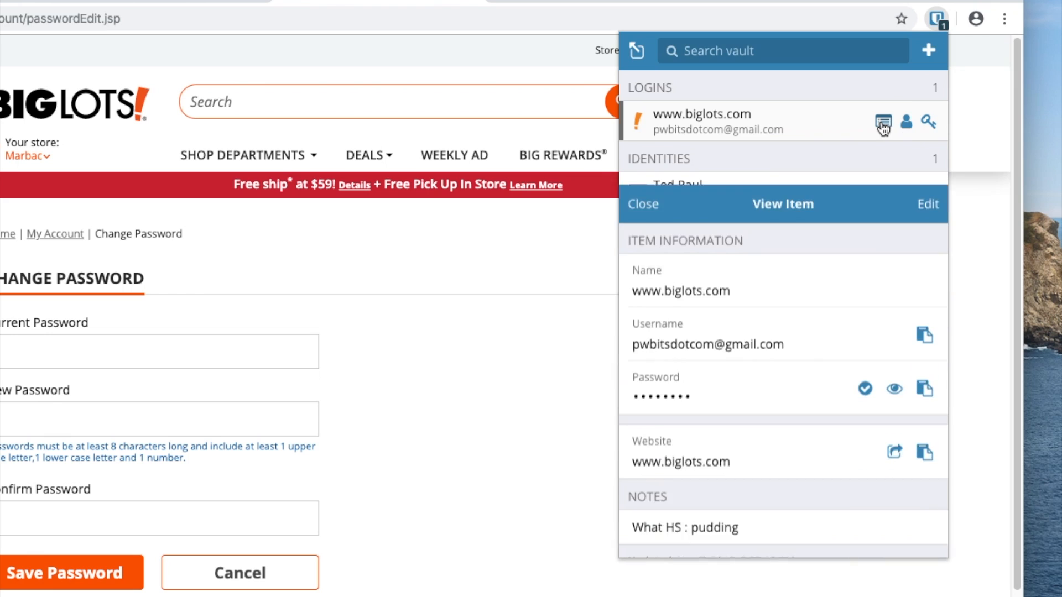
pyautogui.click(644, 50)
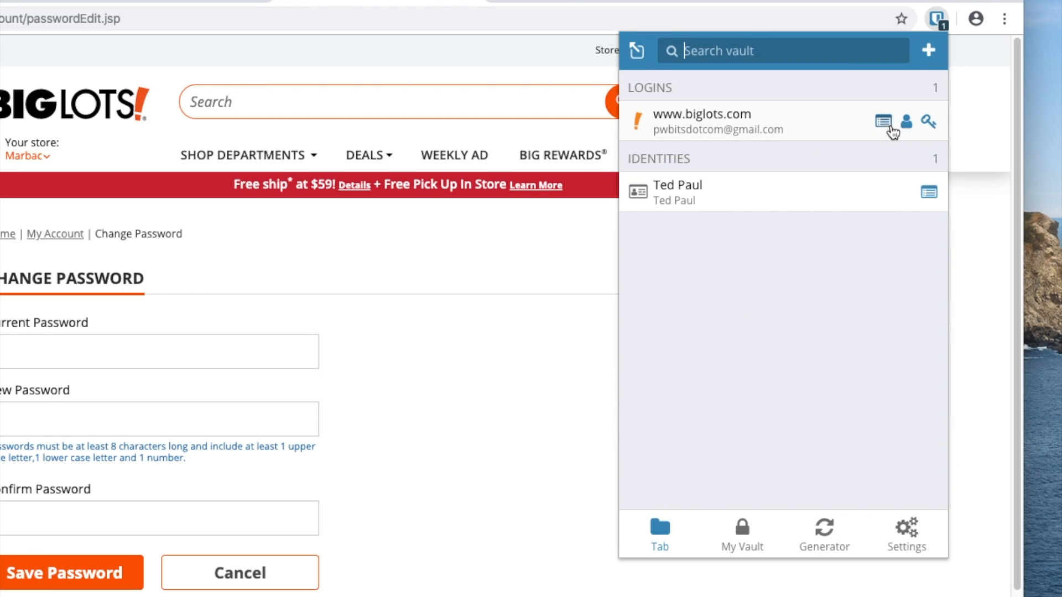
pyautogui.click(884, 122)
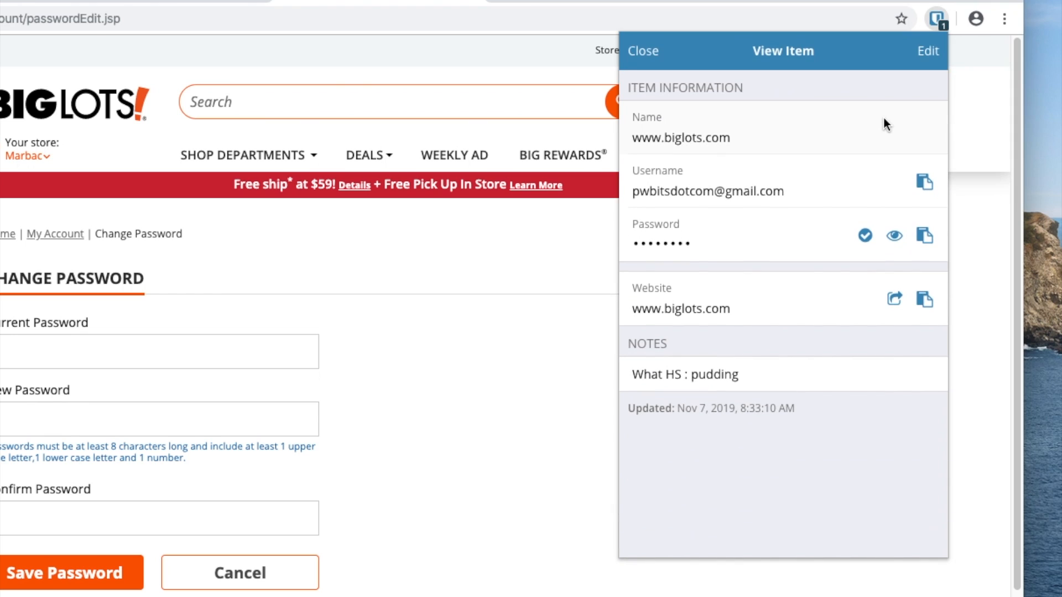
pyautogui.click(924, 55)
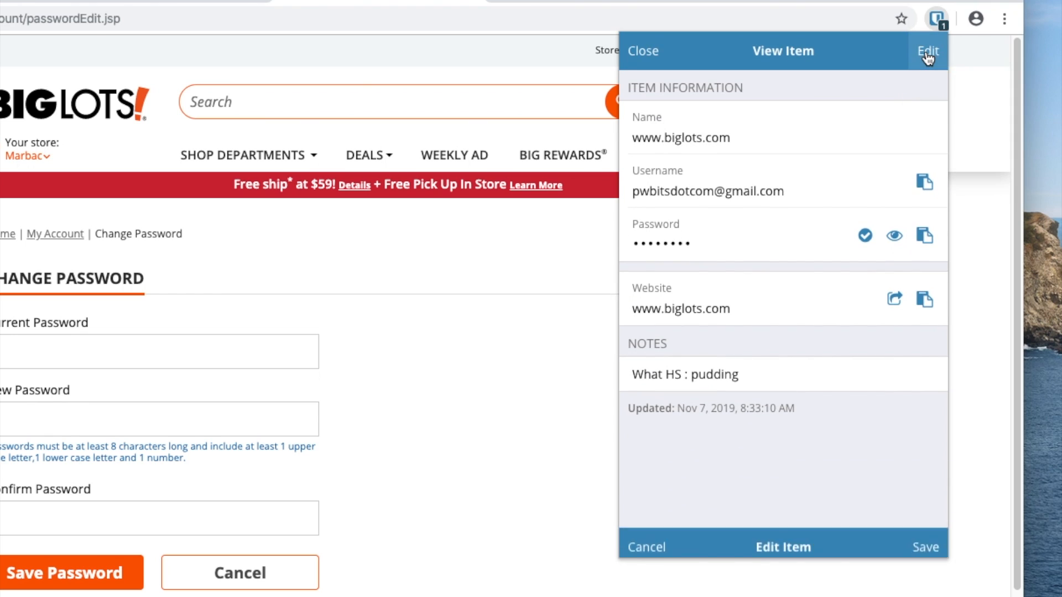
pyautogui.click(888, 237)
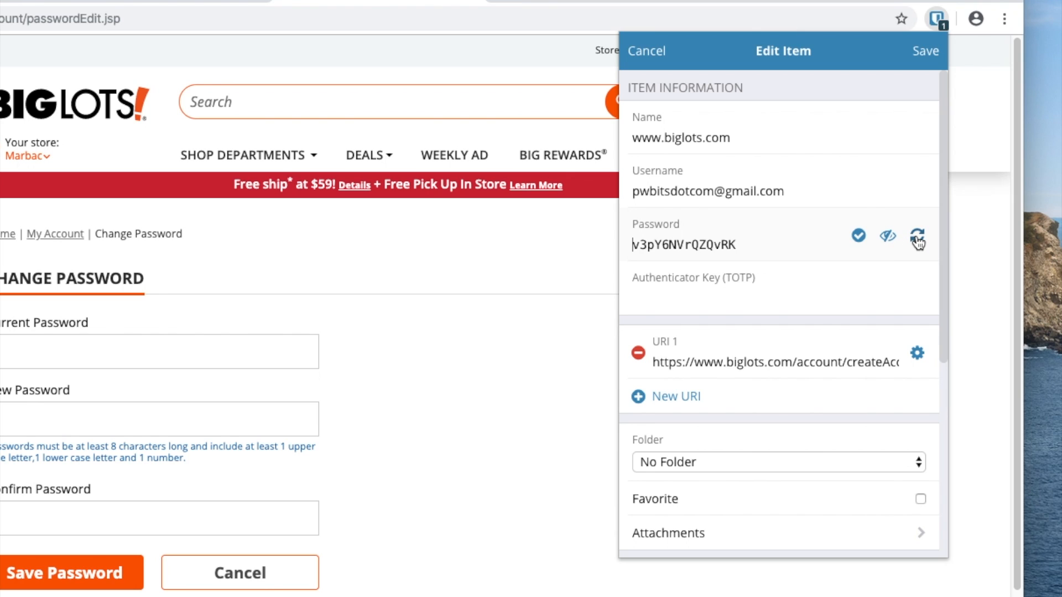
# - Replace the password with a regenerated 12-character one and save the login
pyautogui.click(917, 242)
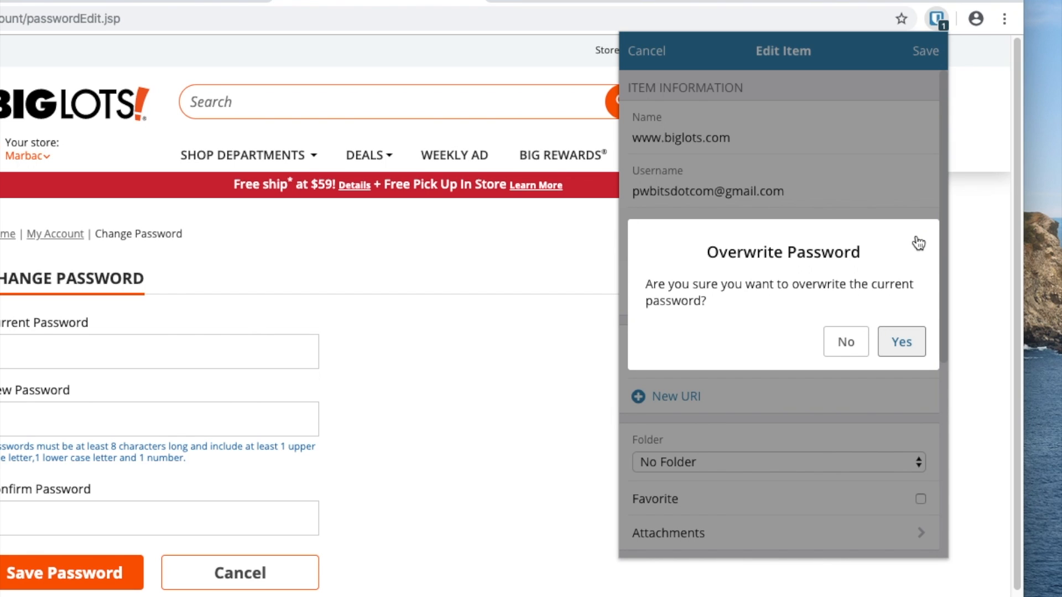
pyautogui.click(913, 349)
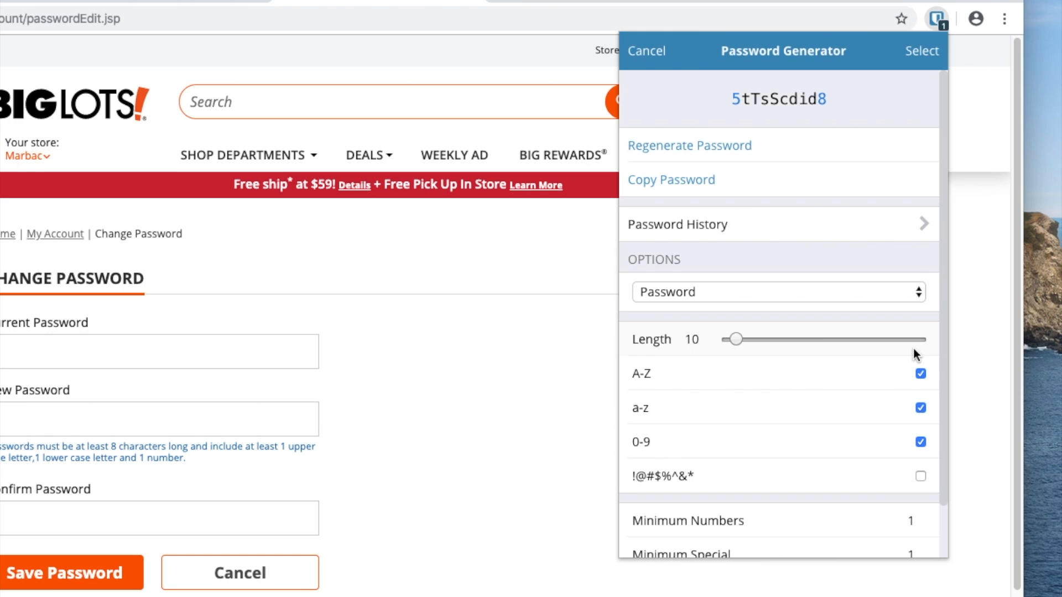
pyautogui.moveTo(735, 340); pyautogui.dragTo(740, 342)
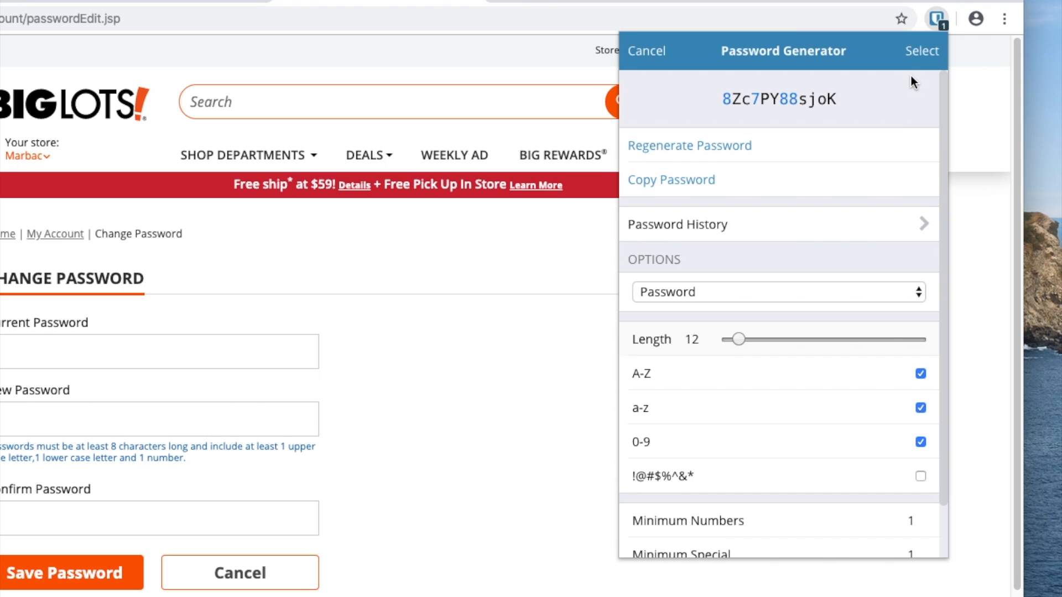
pyautogui.click(920, 52)
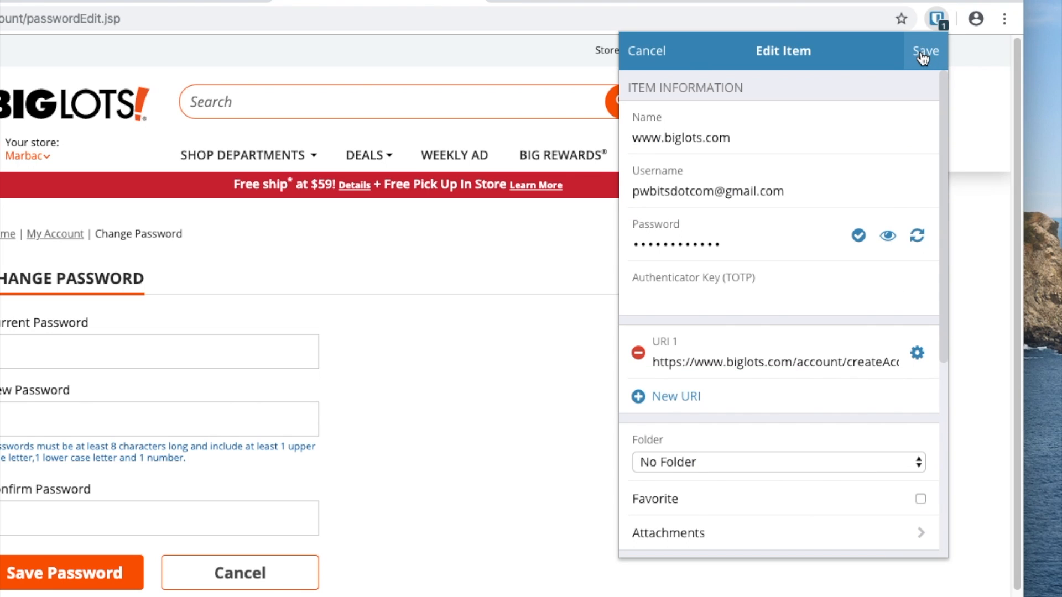
pyautogui.click(919, 55)
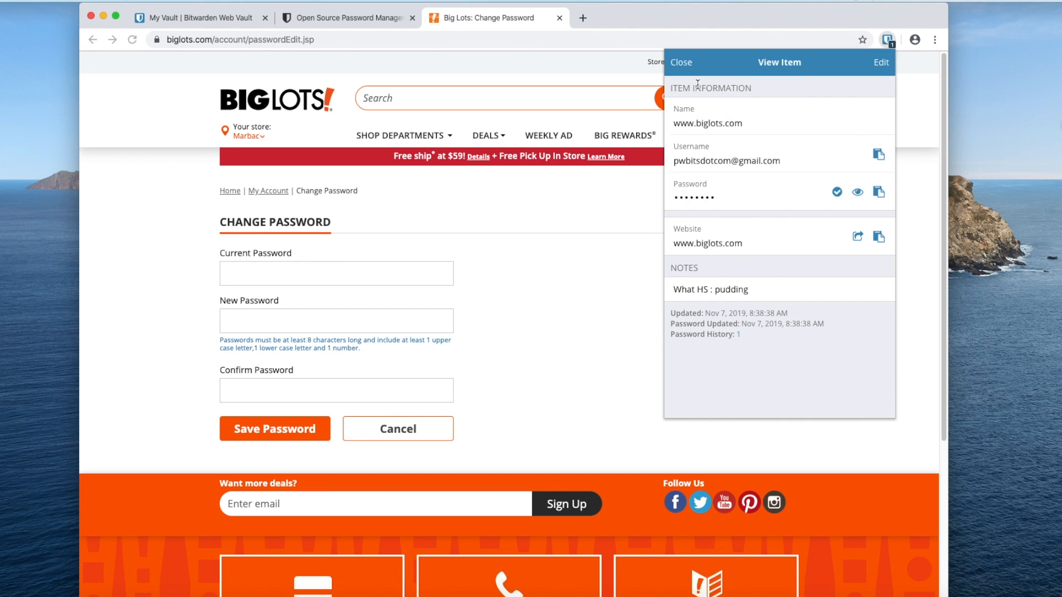
# - Copy the new password and paste it into Big Lots' New Password and Confirm Password fields
pyautogui.click(878, 193)
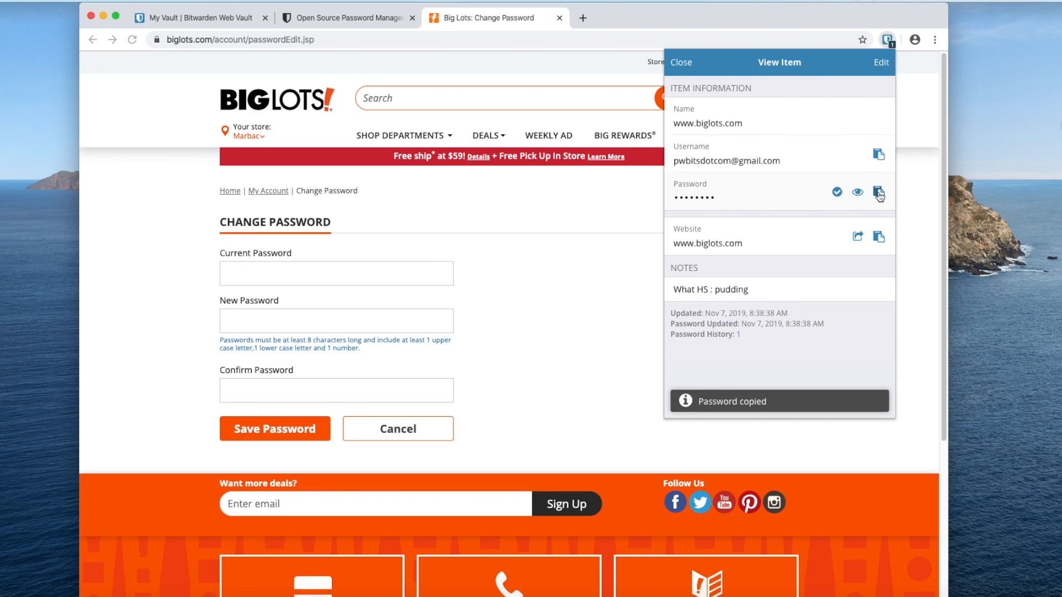
pyautogui.click(395, 320)
pyautogui.click(348, 319)
pyautogui.press('super+v')
pyautogui.click(330, 396)
pyautogui.press('super+v')
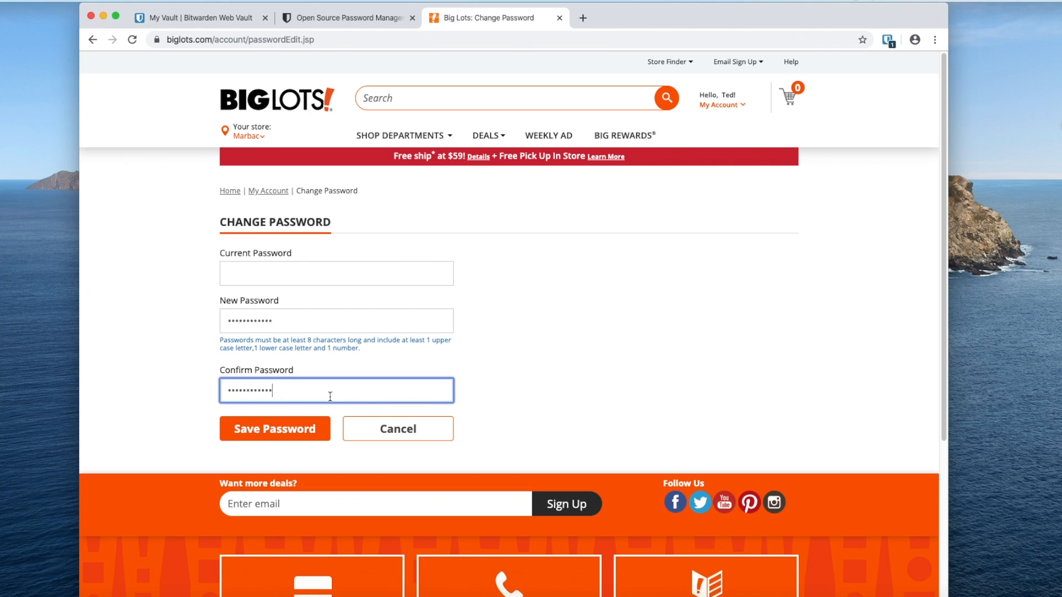
pyautogui.click(419, 275)
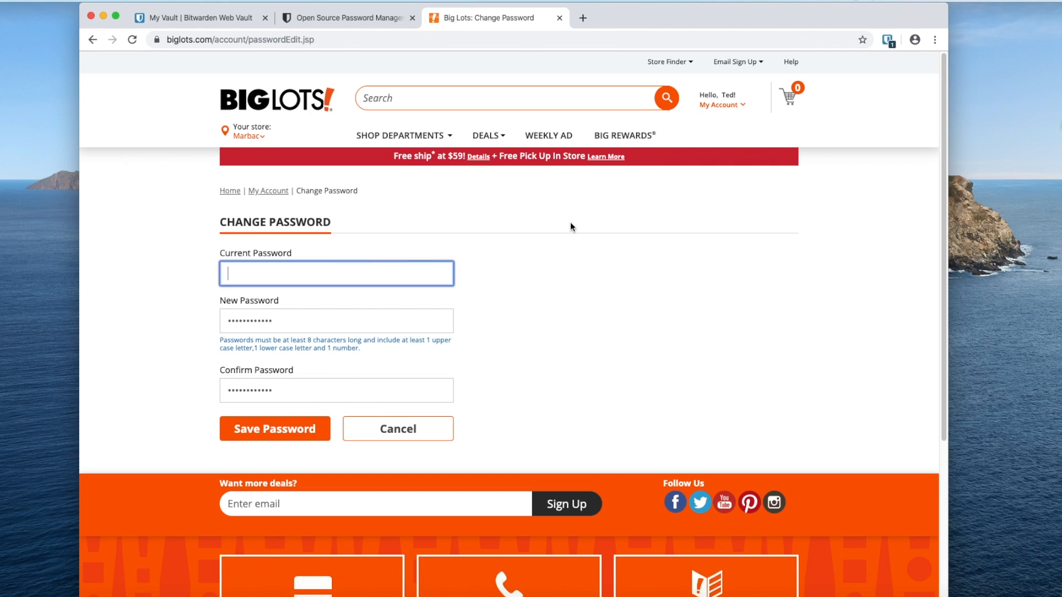
pyautogui.click(887, 41)
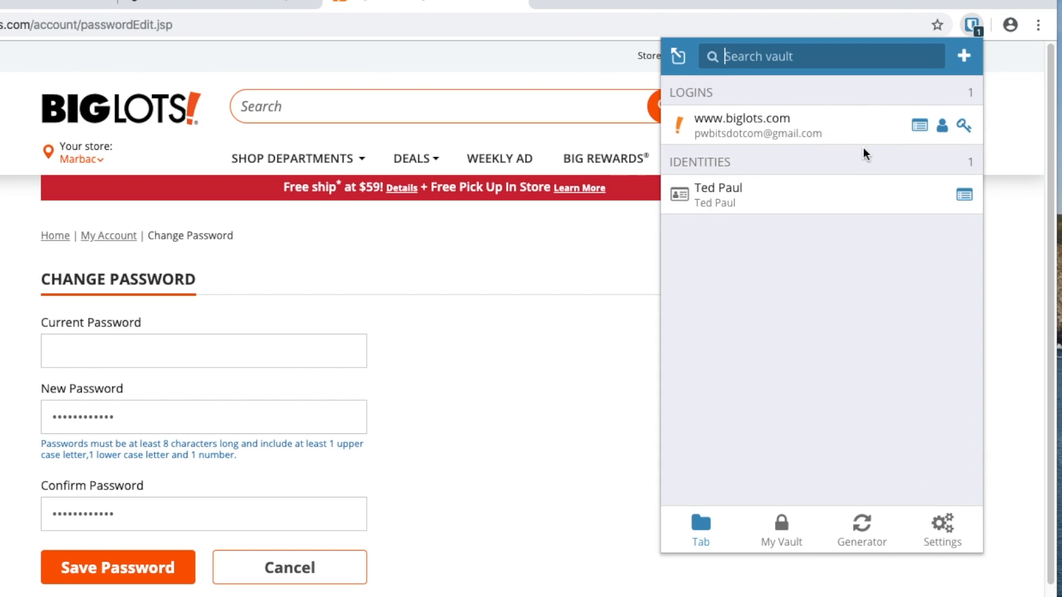
# - Copy the old password from the biglots.com login's password history
pyautogui.click(917, 127)
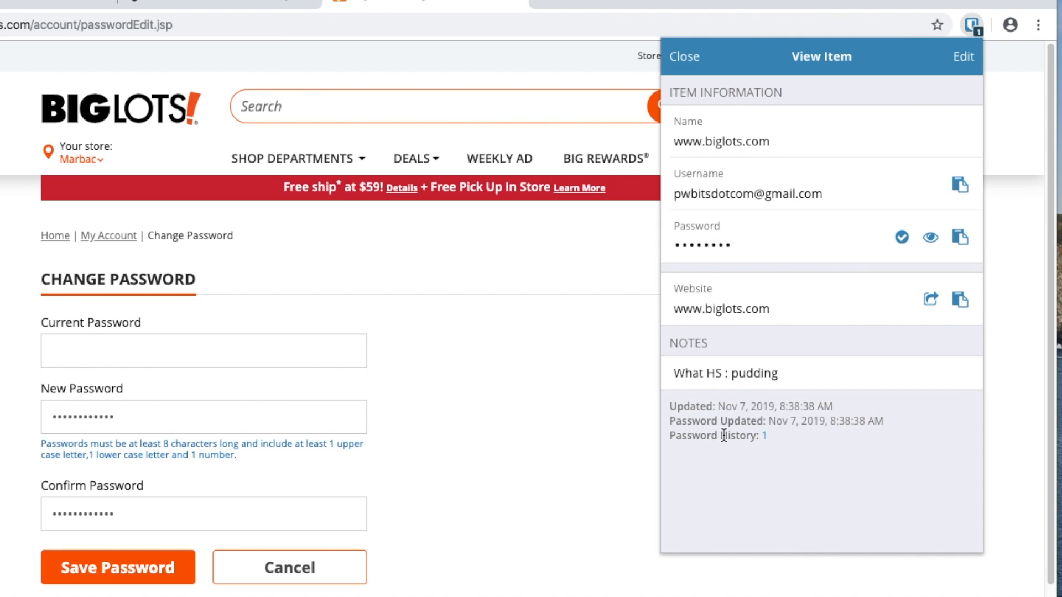
pyautogui.moveTo(681, 435); pyautogui.dragTo(746, 436)
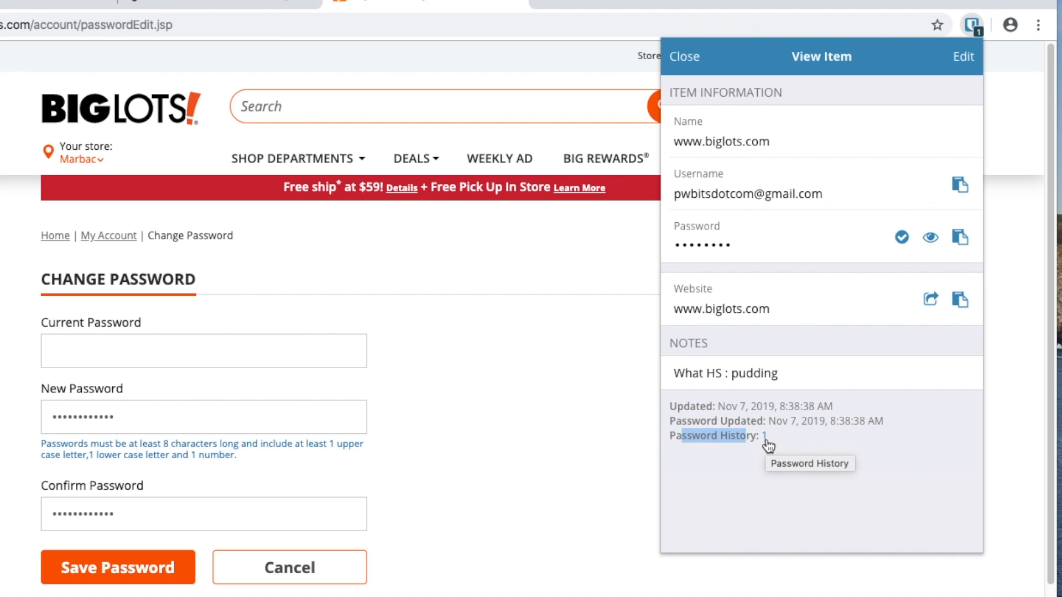
pyautogui.click(766, 437)
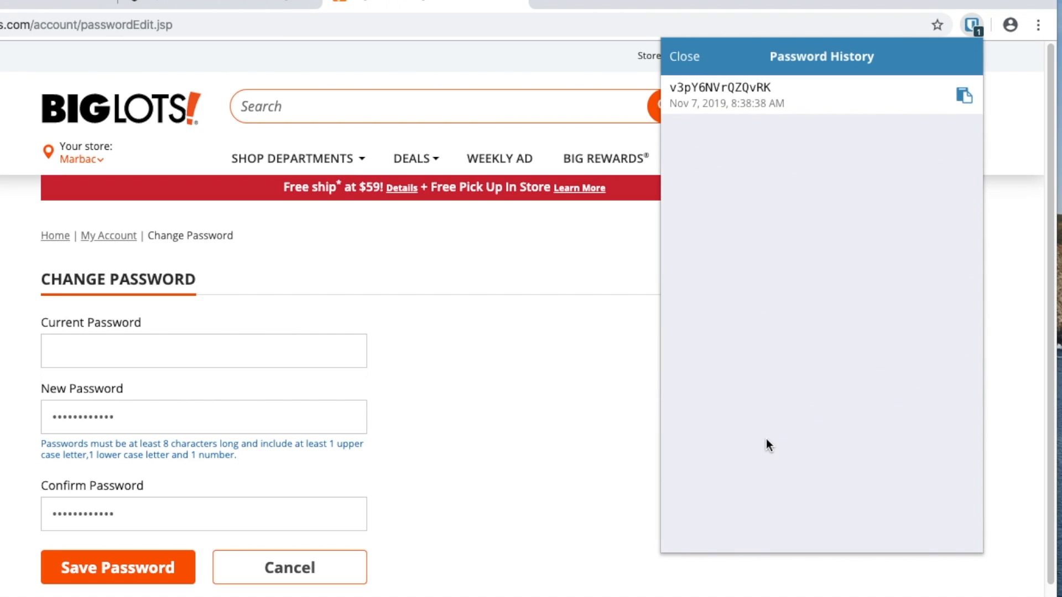
pyautogui.click(964, 98)
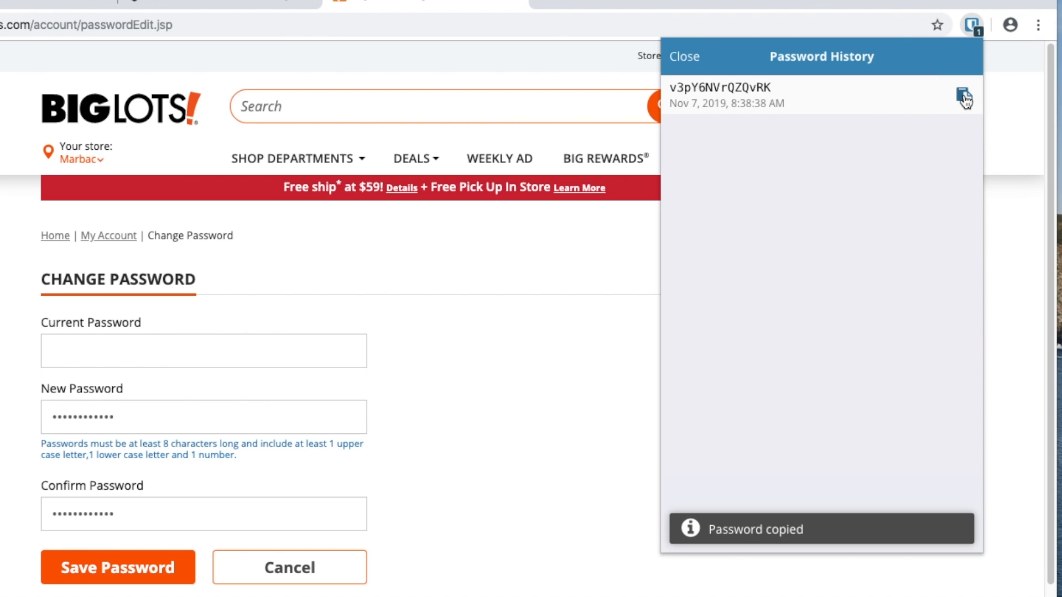
# - Paste the old password into Current Password and submit the Big Lots password change
pyautogui.click(190, 355)
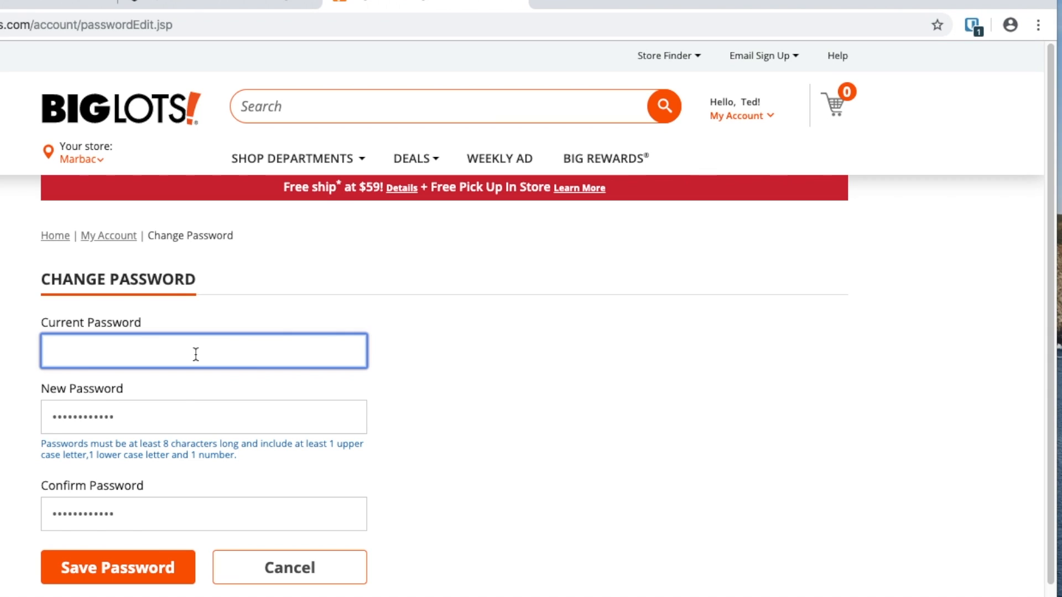
pyautogui.hotkey('ctrl', 'v')
pyautogui.rightClick(196, 354)
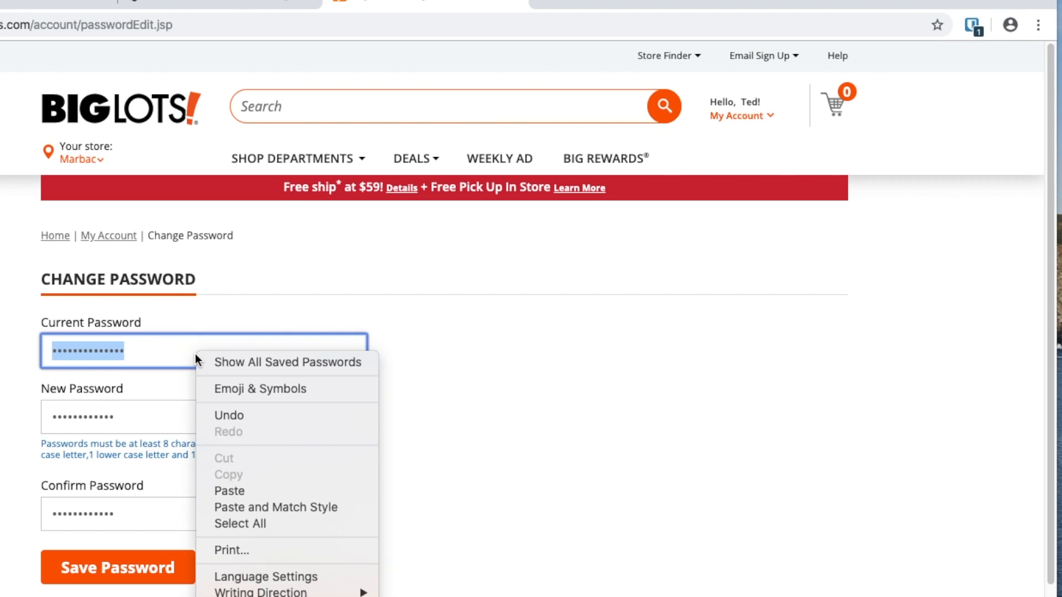
pyautogui.click(174, 349)
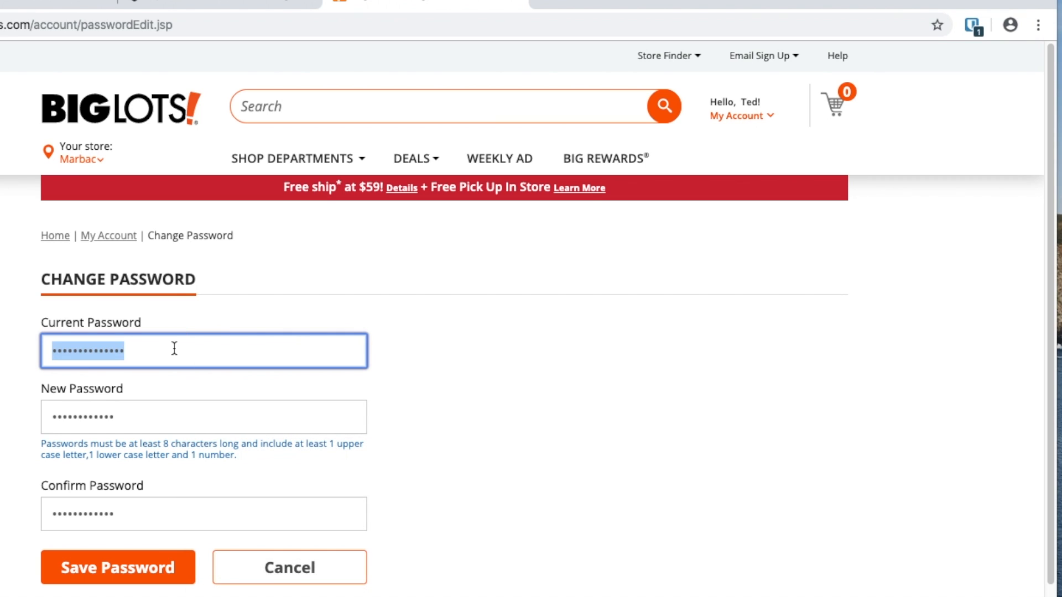
pyautogui.click(174, 348)
pyautogui.rightClick(174, 348)
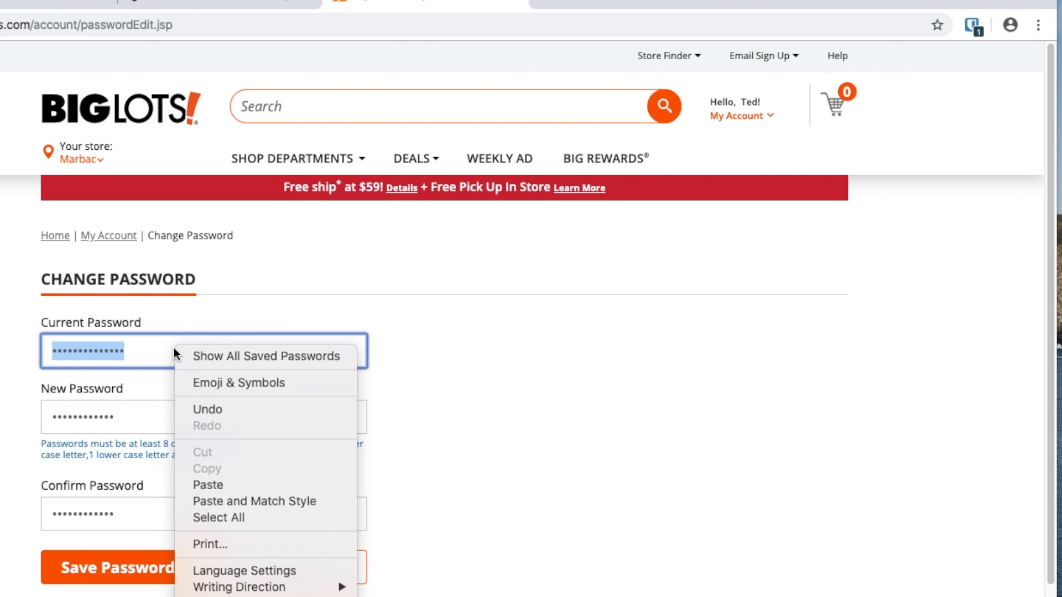
pyautogui.click(604, 391)
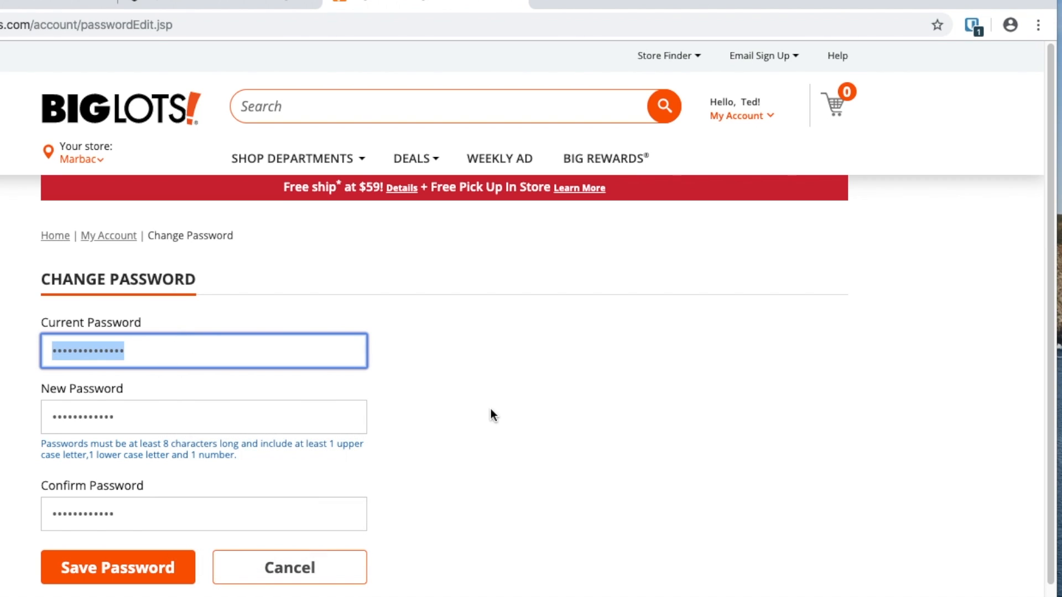
pyautogui.click(125, 579)
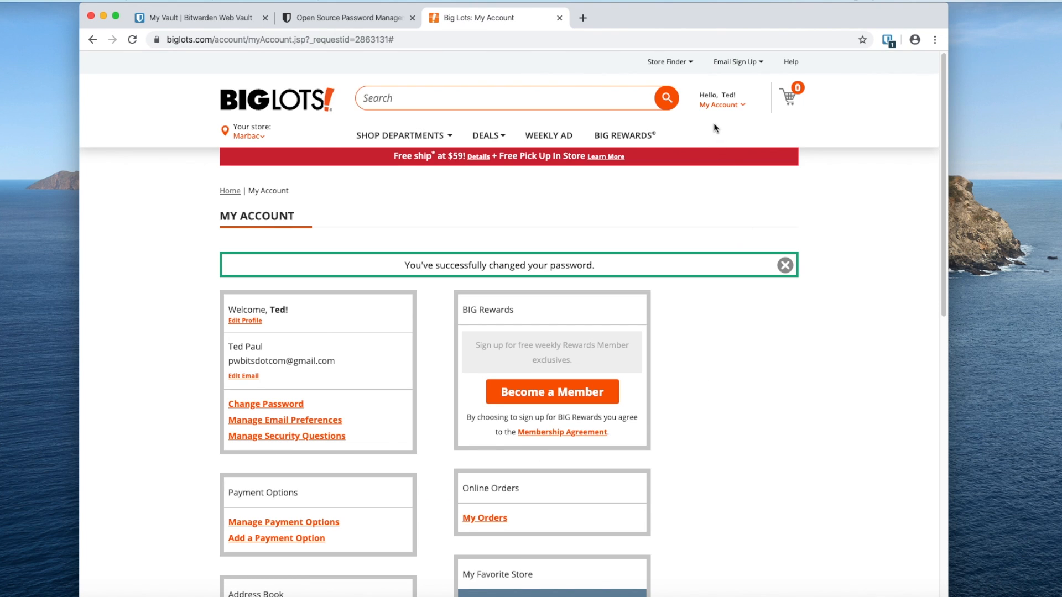
# - Sign out of the Big Lots account and go to its sign-in page
pyautogui.click(715, 106)
pyautogui.click(721, 188)
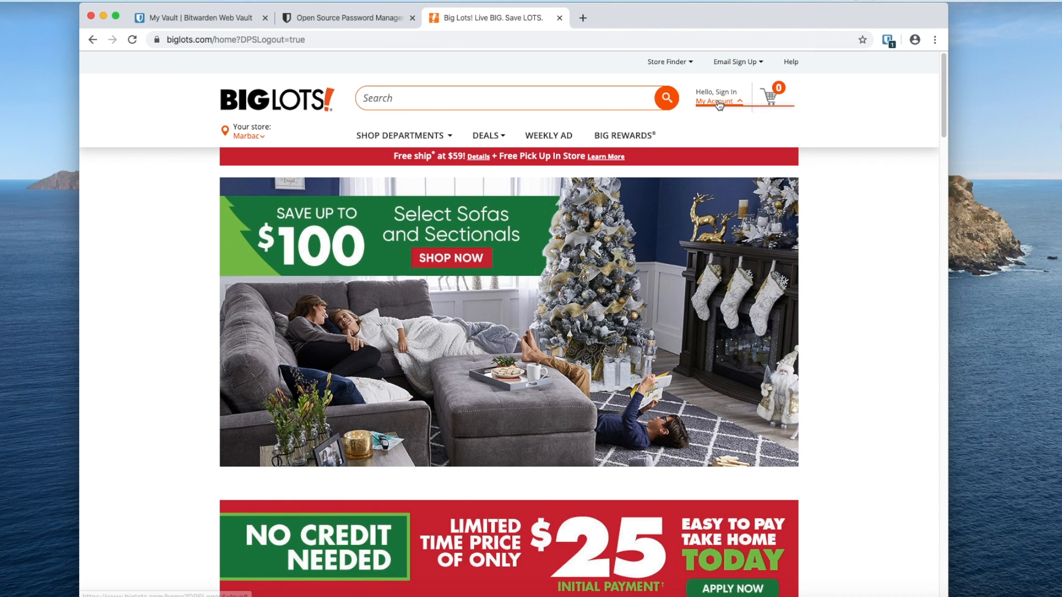
pyautogui.click(715, 101)
pyautogui.click(743, 125)
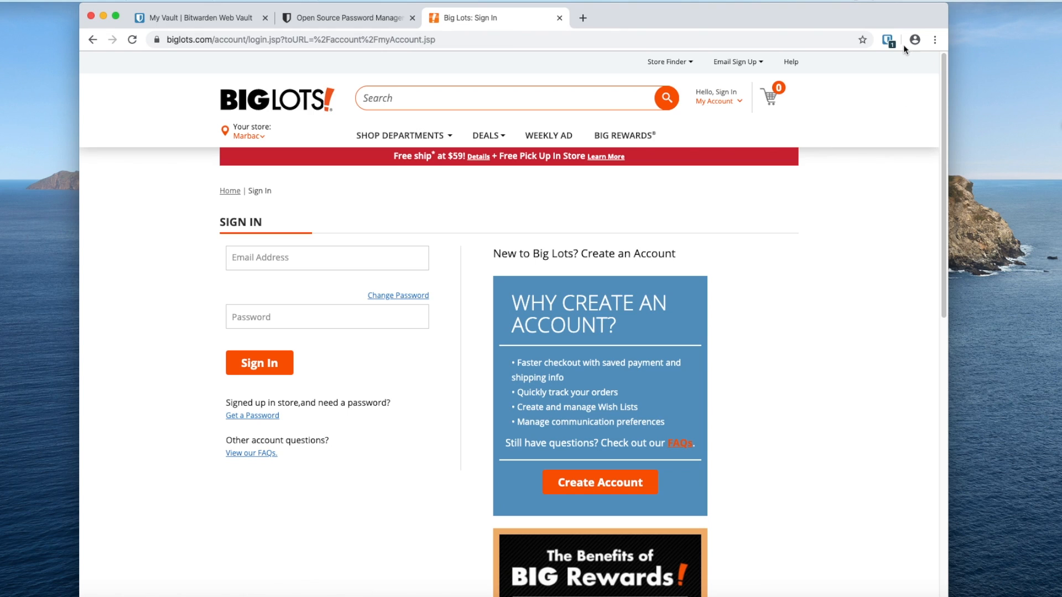
# - Autofill the saved biglots.com login from Bitwarden and sign in
pyautogui.click(887, 39)
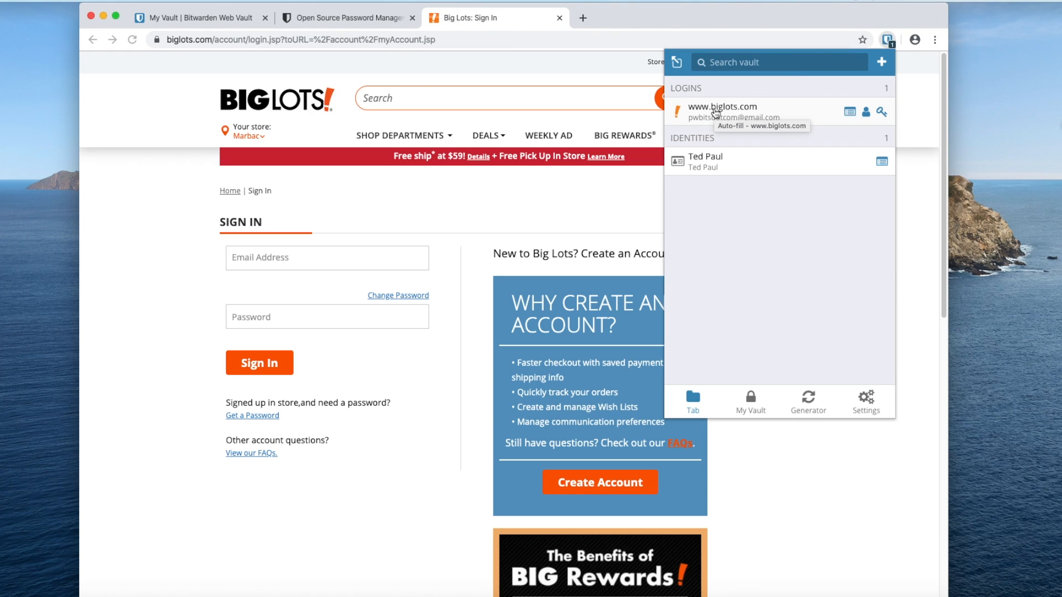
pyautogui.click(715, 112)
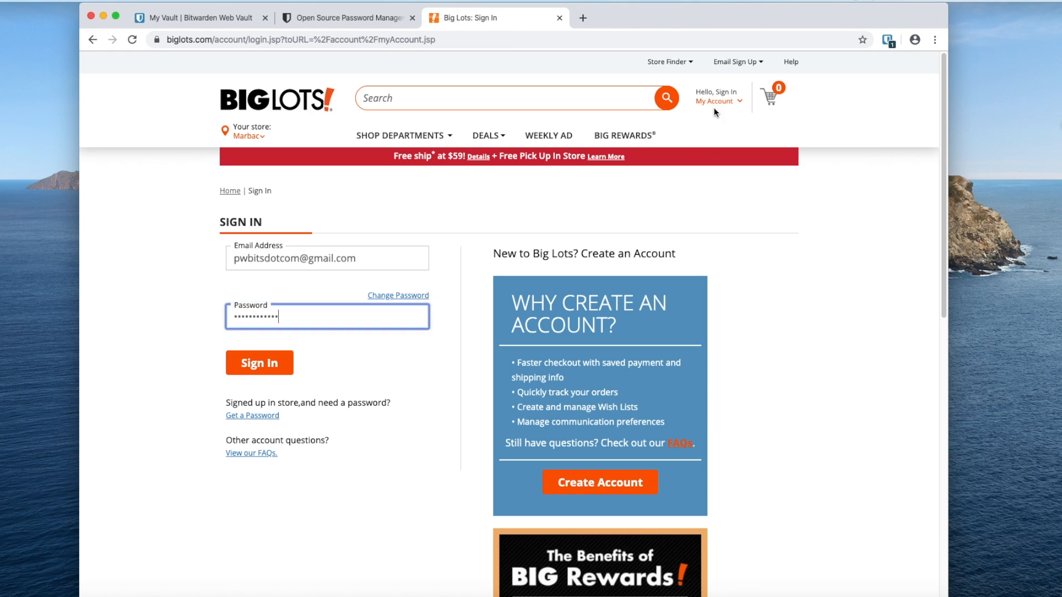
pyautogui.click(268, 370)
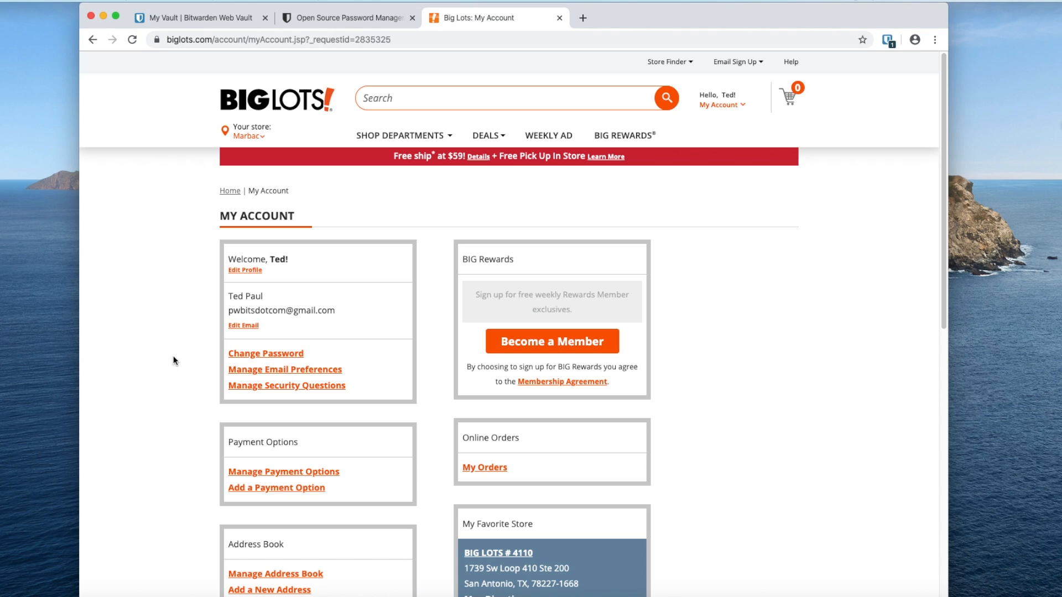
pyautogui.scroll(-1, 174, 360)
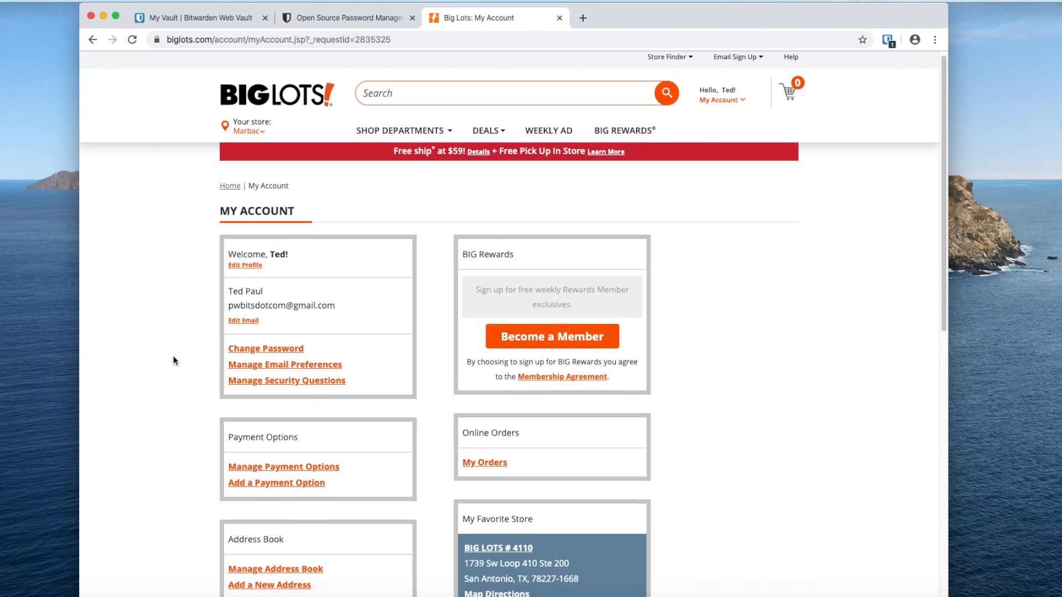
pyautogui.scroll(1, 173, 360)
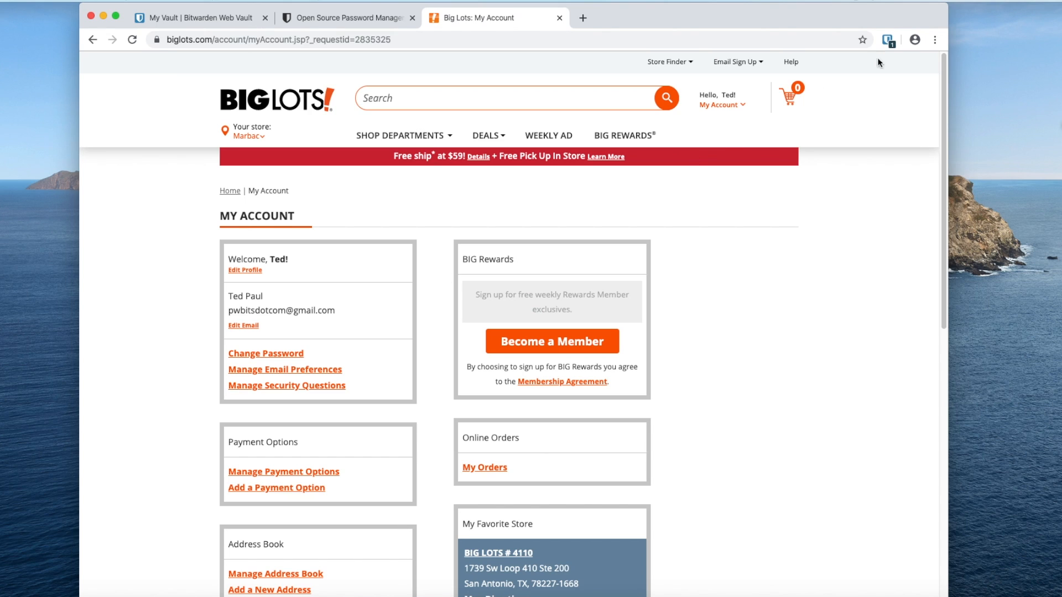
pyautogui.click(885, 42)
# - Switch the generator to five-word passphrases and regenerate a couple of times
pyautogui.click(808, 397)
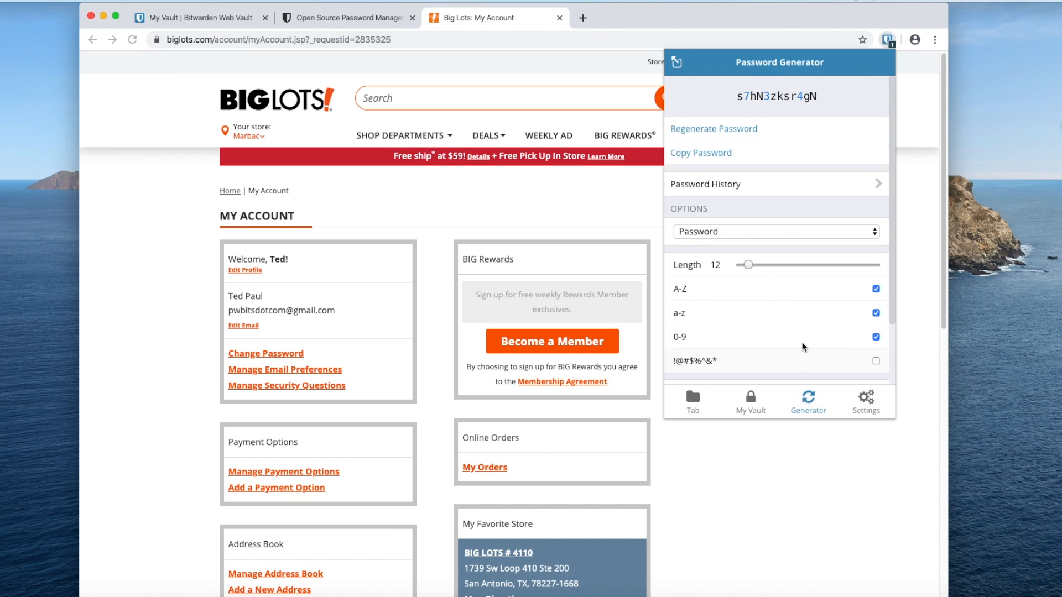
pyautogui.click(774, 232)
pyautogui.click(772, 242)
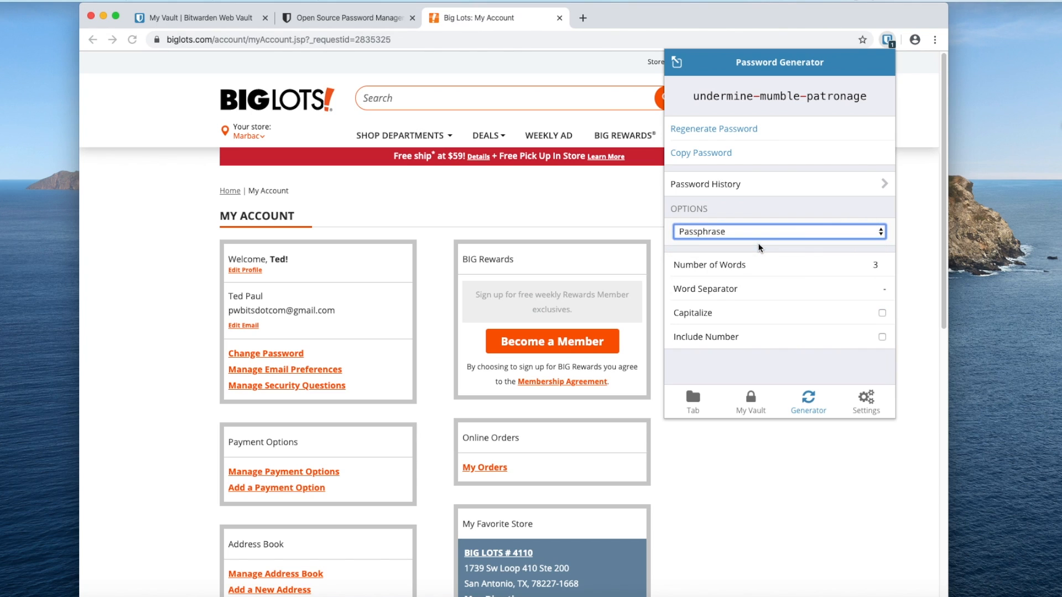
pyautogui.click(882, 263)
pyautogui.click(881, 262)
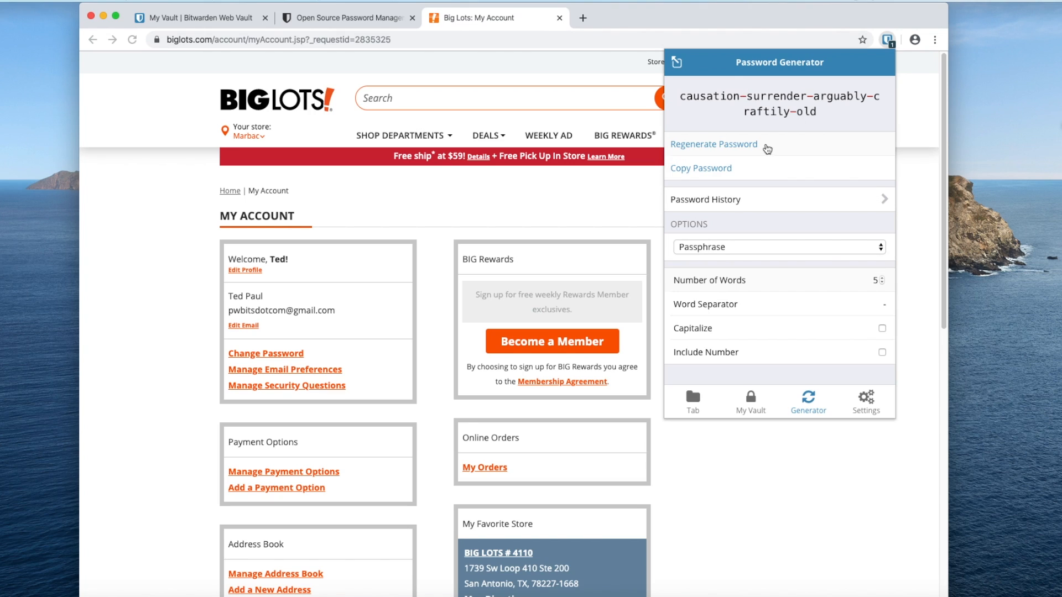
pyautogui.click(766, 146)
pyautogui.click(765, 146)
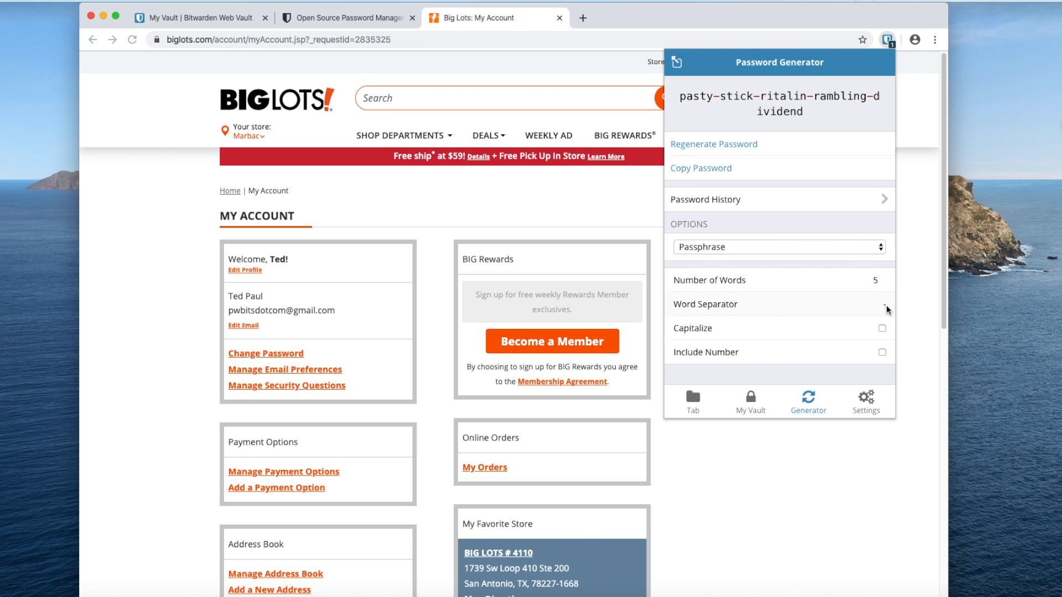
# - Capitalize words, include a number, reduce to four words, regenerate, and close the generator
pyautogui.click(882, 329)
pyautogui.click(882, 352)
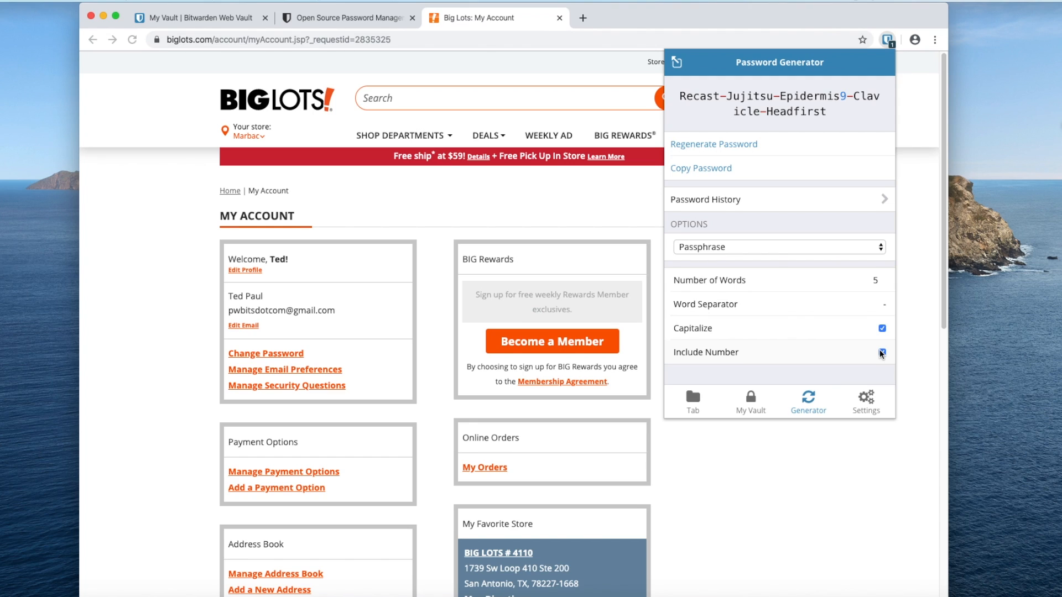
pyautogui.click(883, 283)
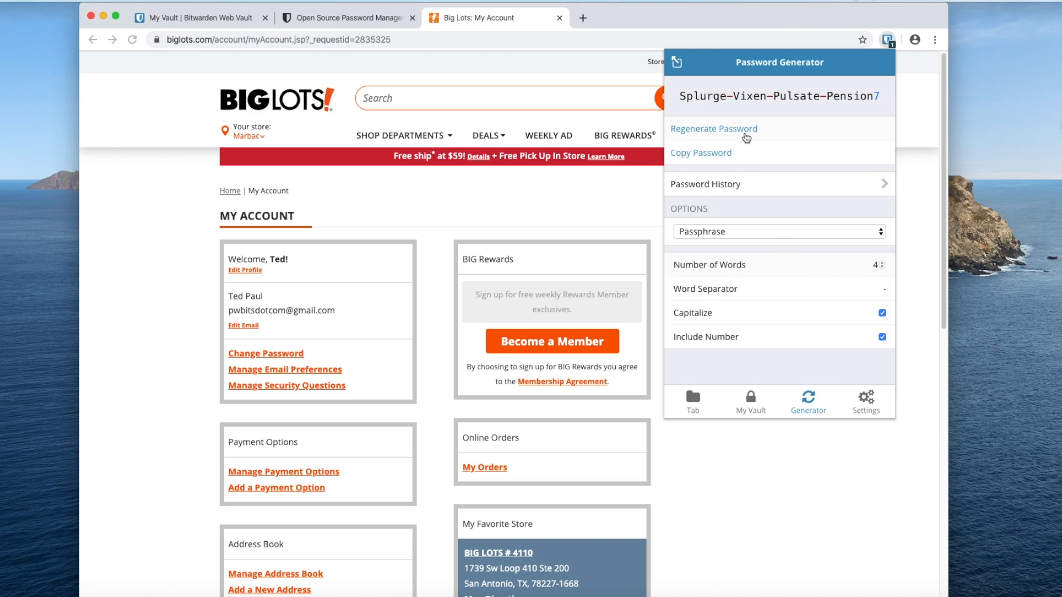
pyautogui.click(746, 136)
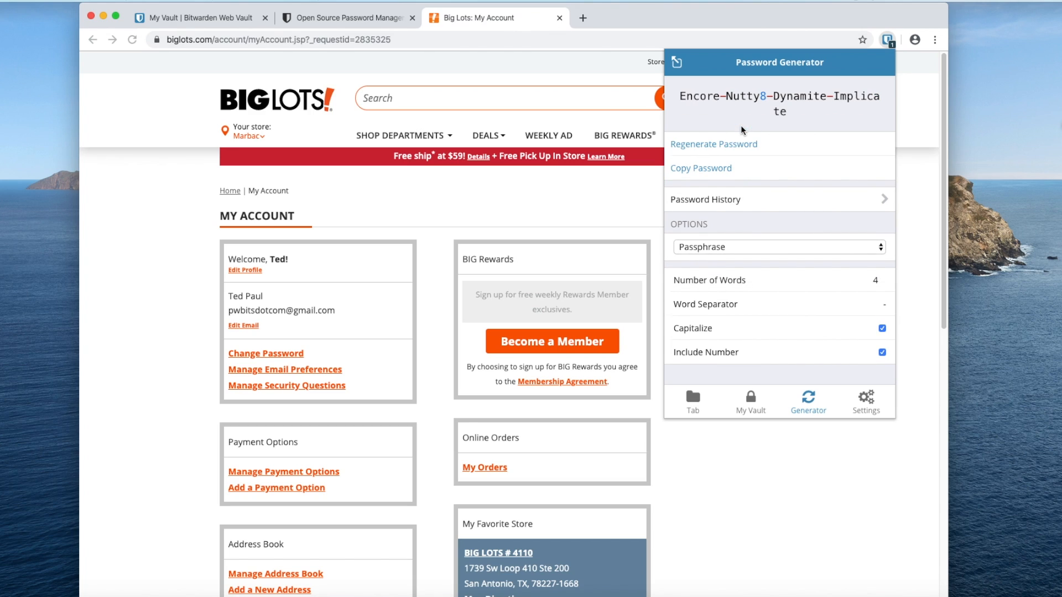
pyautogui.click(740, 142)
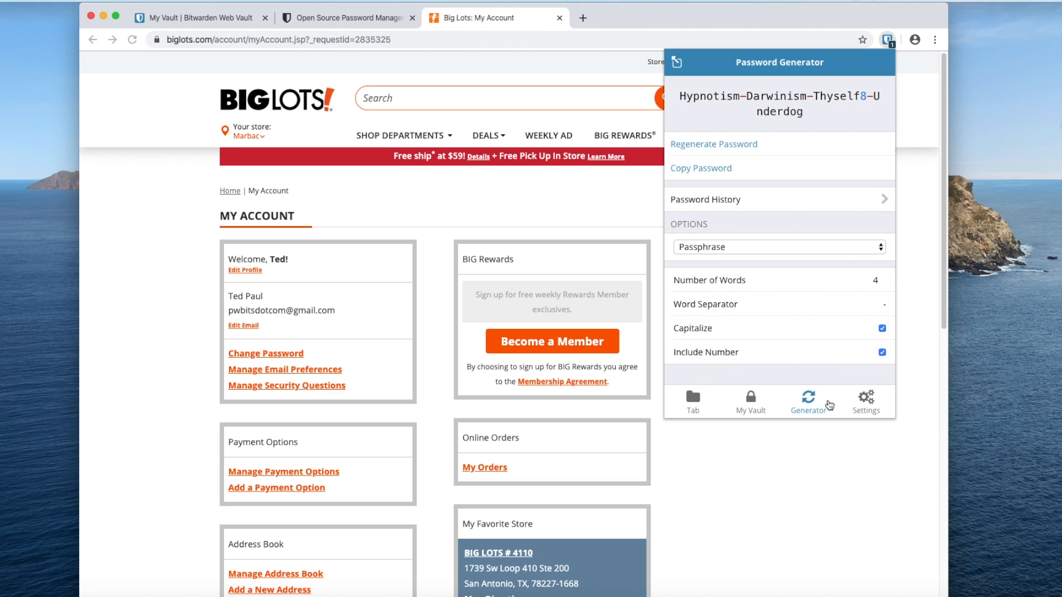
pyautogui.click(813, 472)
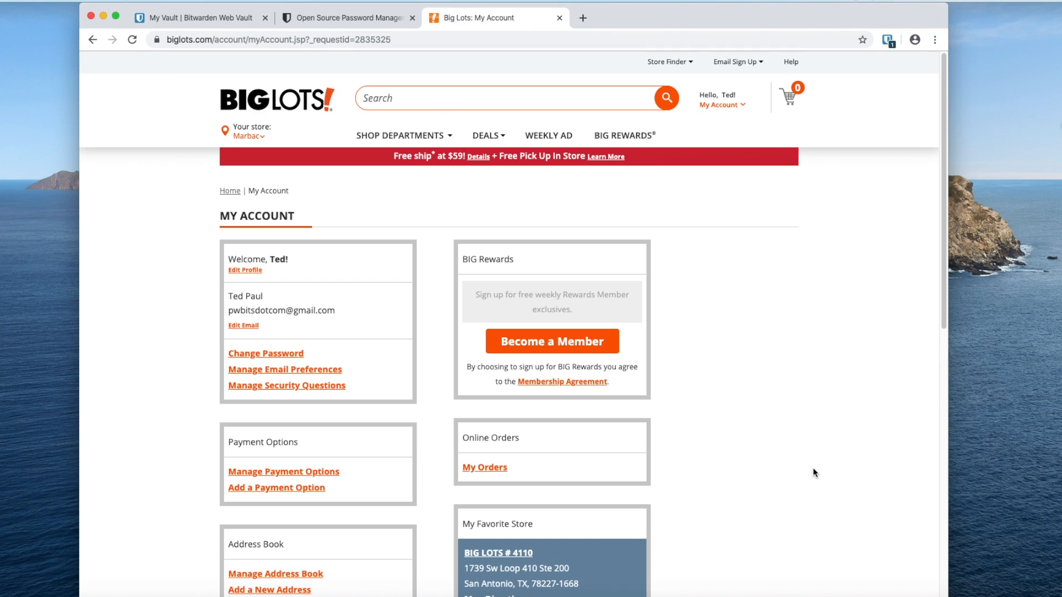
pyautogui.click(887, 39)
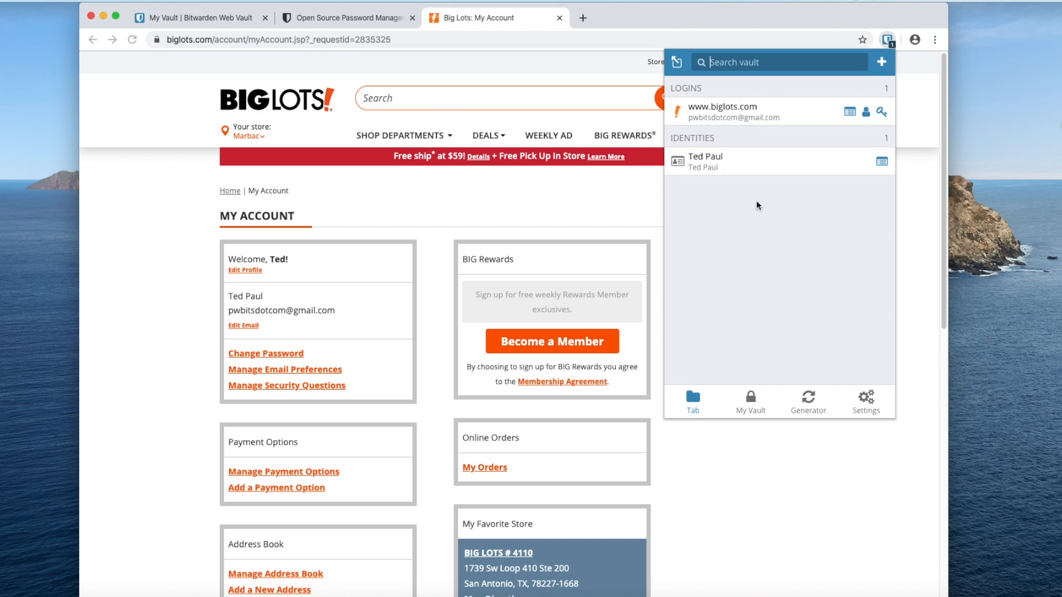
# - Search 'bitw' in a new tab and reach the Bitwarden web vault login page
pyautogui.click(582, 18)
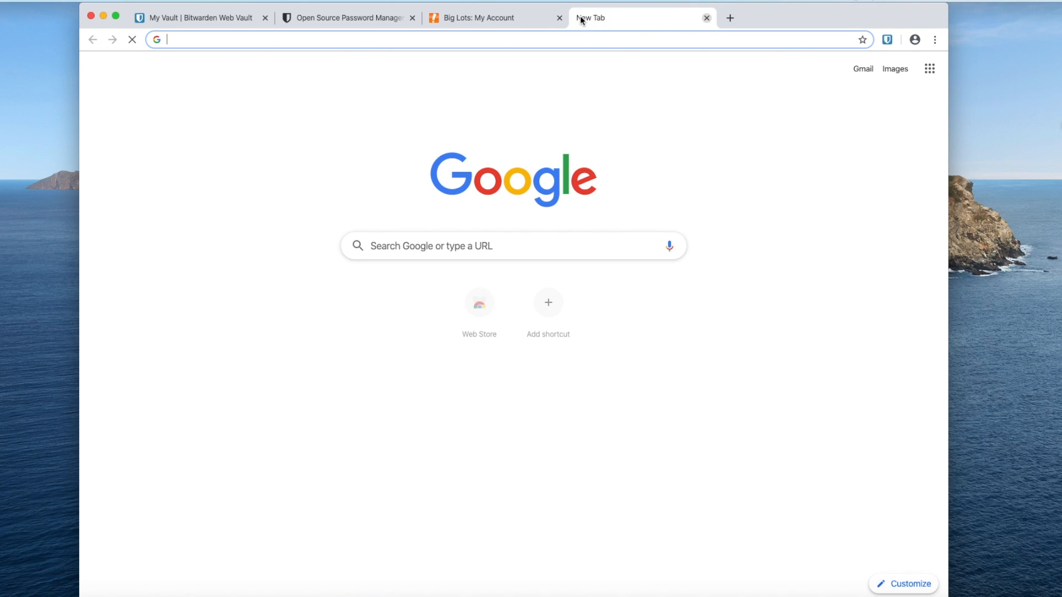
pyautogui.write('bitwarden')
pyautogui.press('Return')
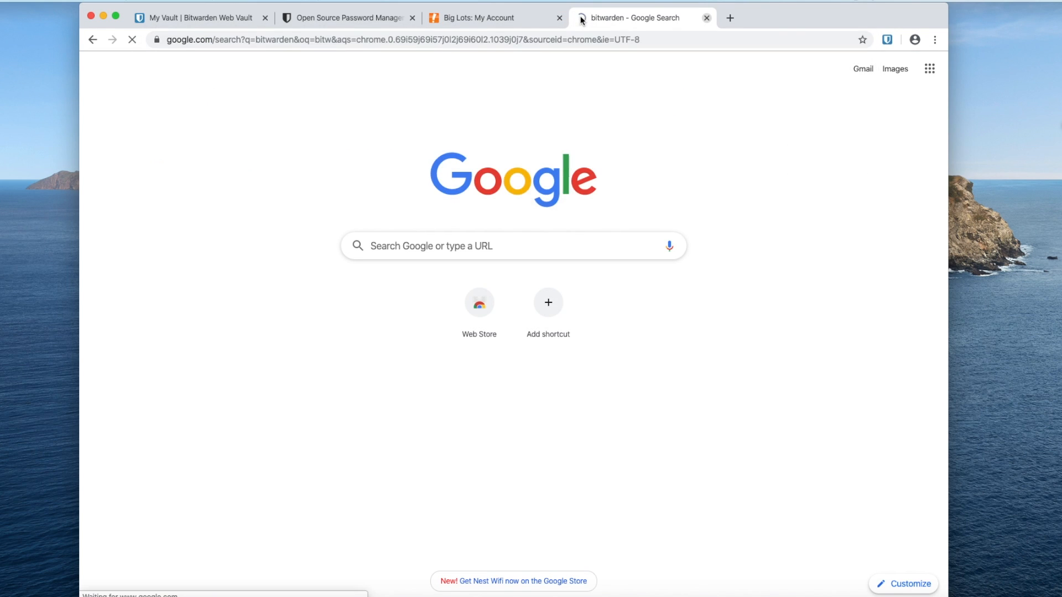
pyautogui.click(369, 162)
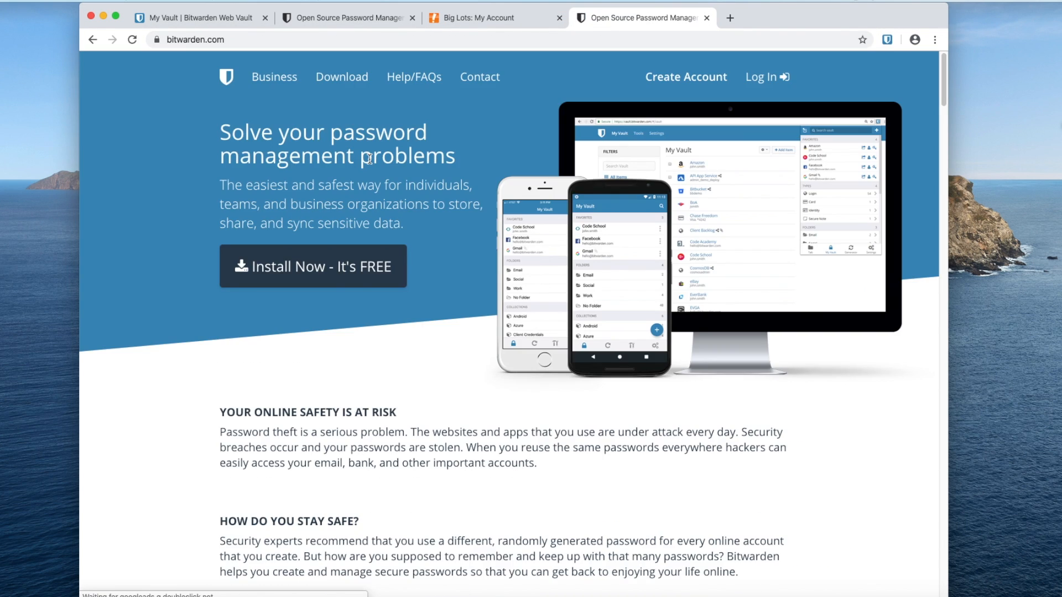
pyautogui.click(760, 80)
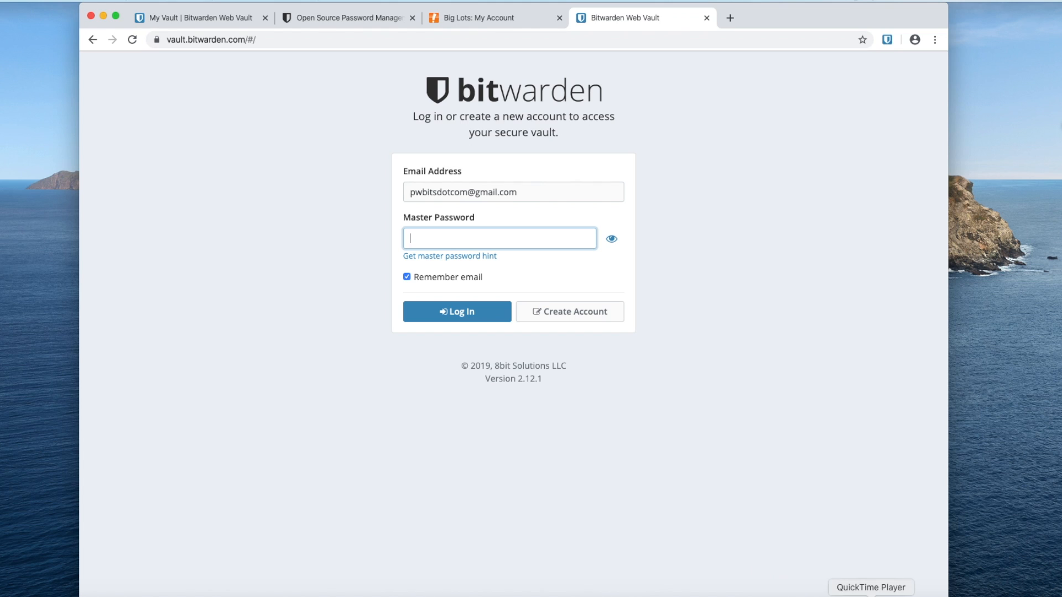
# - Log in with the master password from the TextEdit notes, then visit Settings, Tools and My Vault
pyautogui.click(911, 591)
pyautogui.moveTo(459, 299); pyautogui.dragTo(187, 279)
pyautogui.click(157, 293)
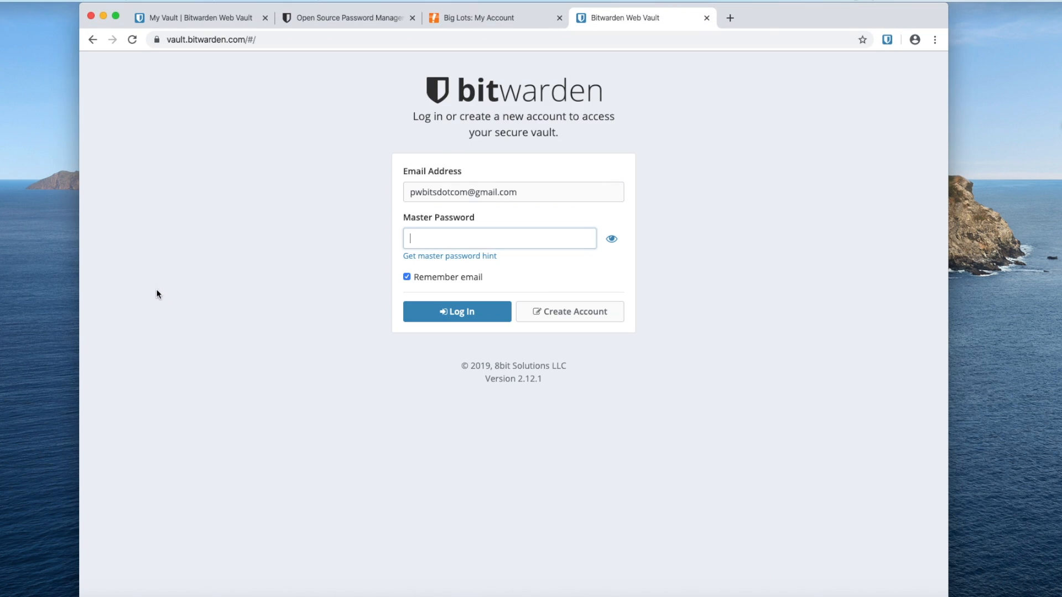
pyautogui.press('super+v')
pyautogui.press('Return')
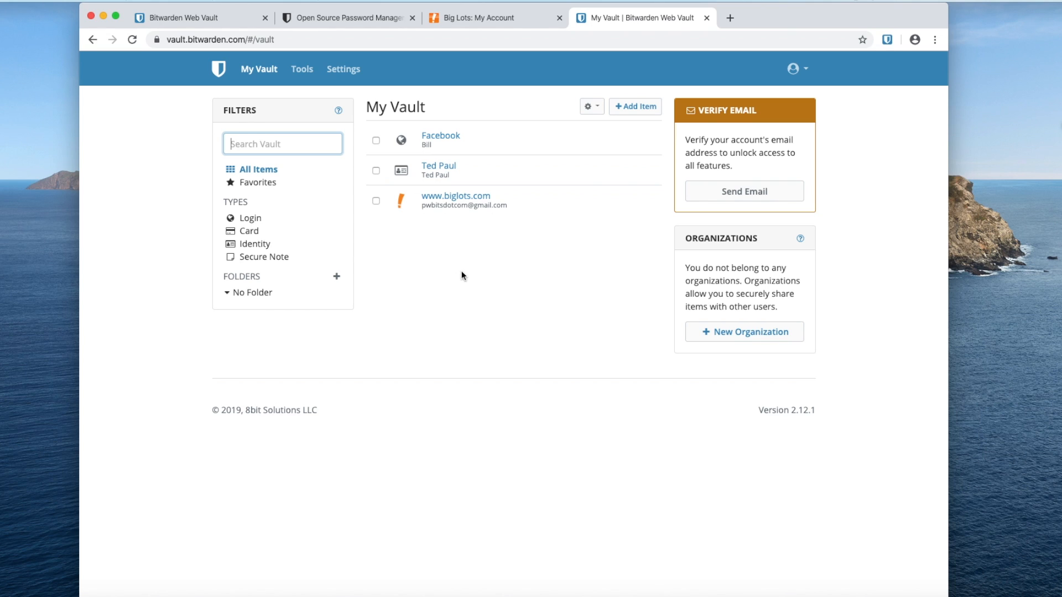
pyautogui.click(341, 69)
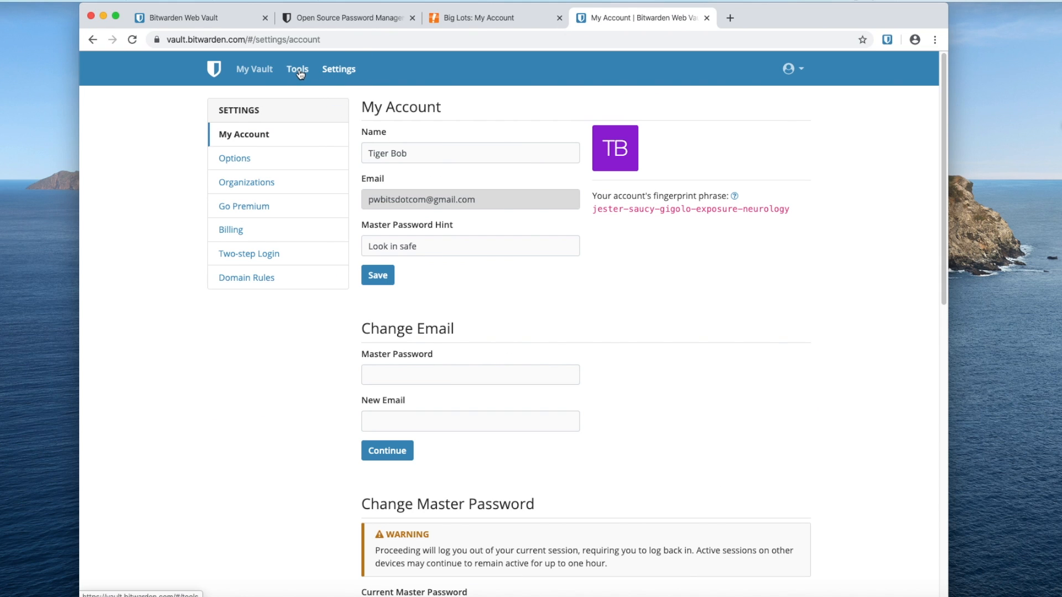
pyautogui.click(298, 69)
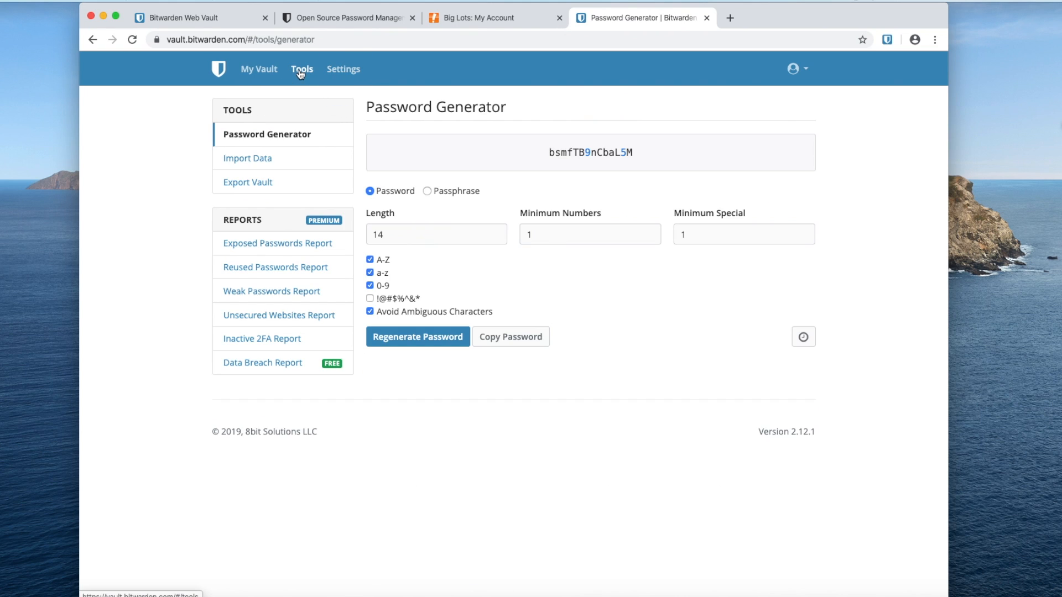
pyautogui.click(253, 69)
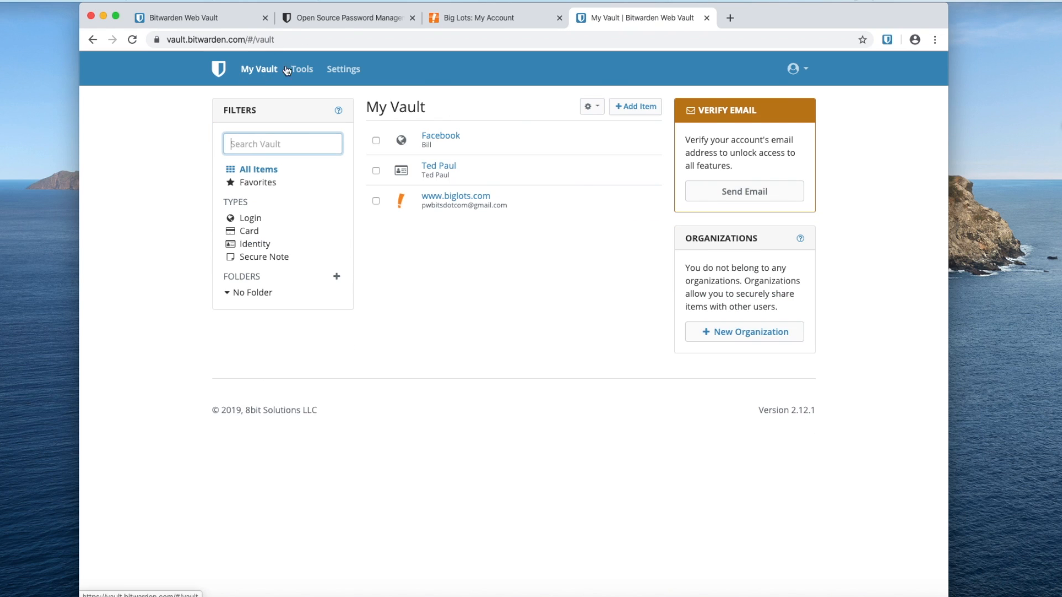